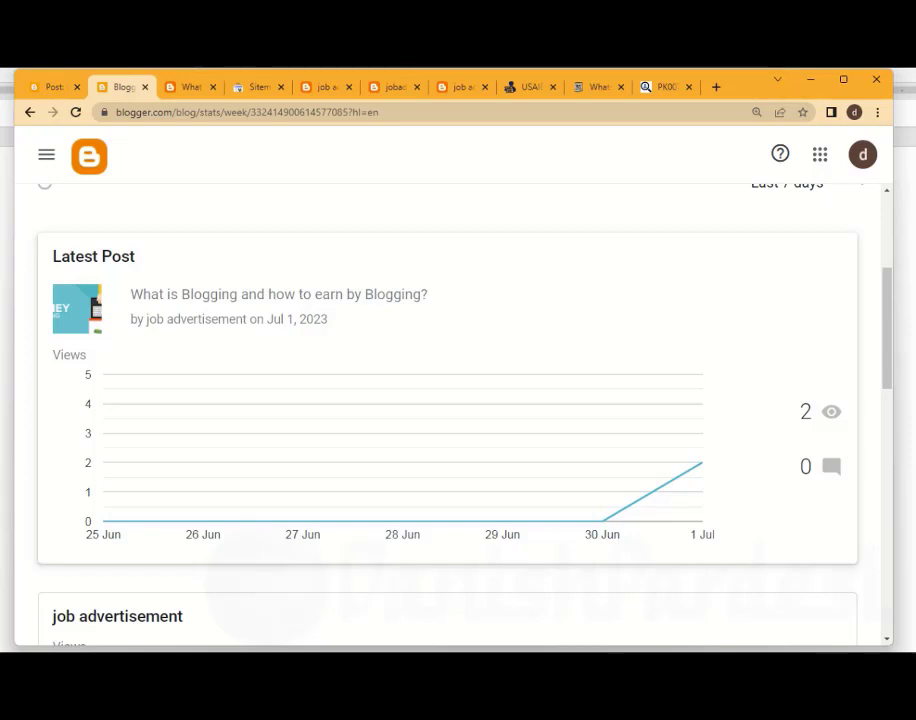
Start a new blog post, then switch to Document1 in Word and copy its entire text
click(46, 154)
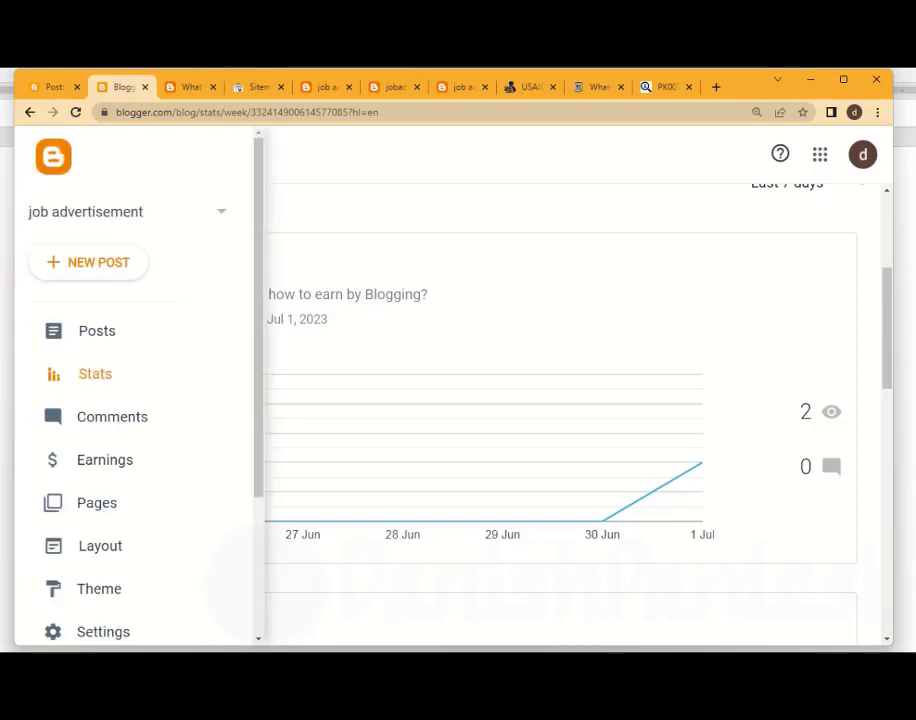
click(88, 262)
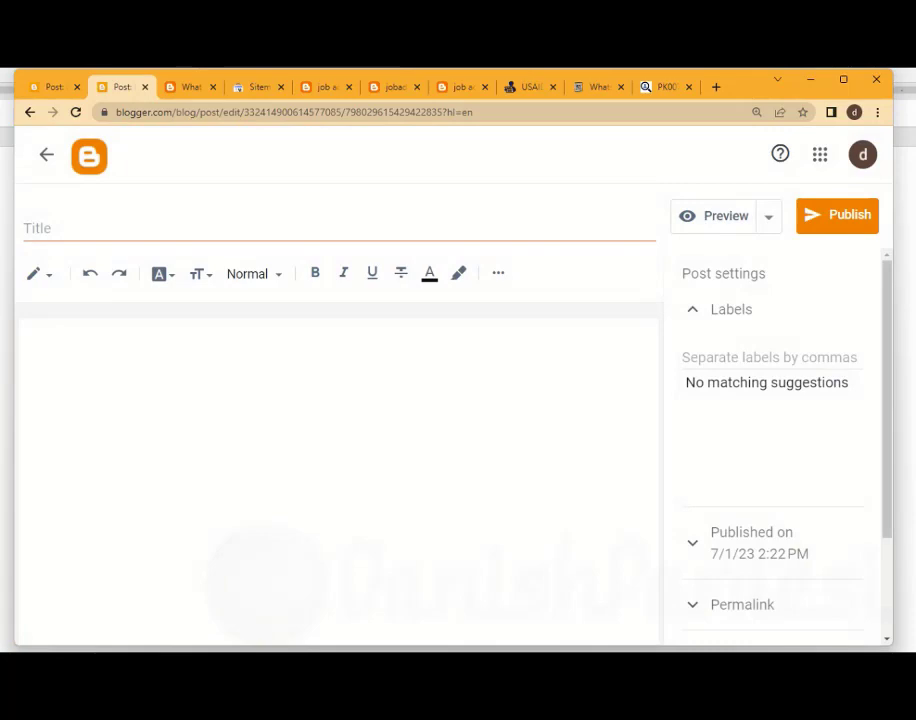
mouse_move(746, 700)
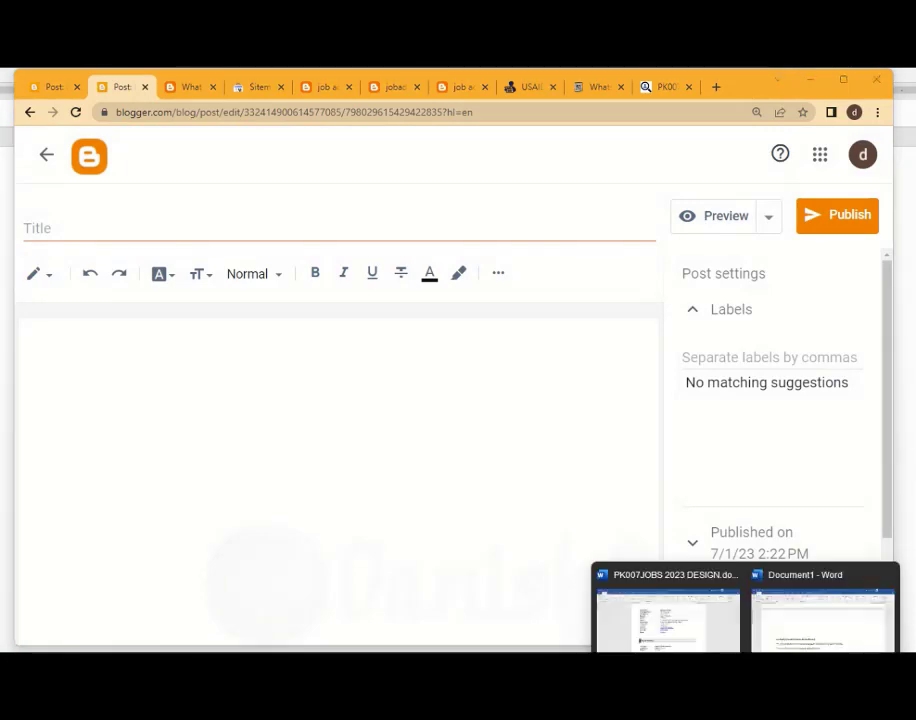
click(824, 615)
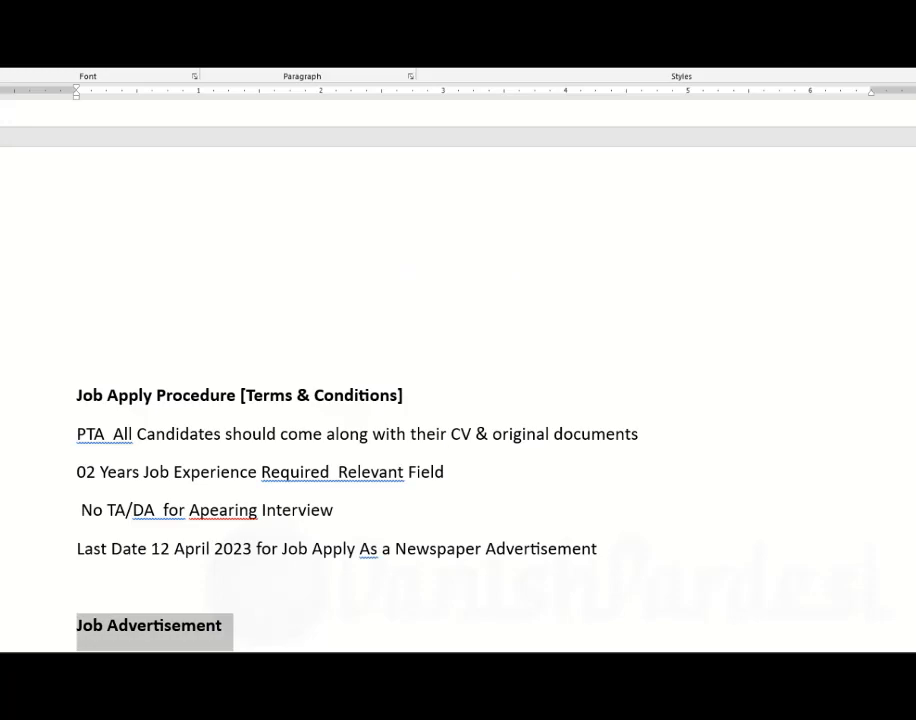
scroll(458, 400, up, 15)
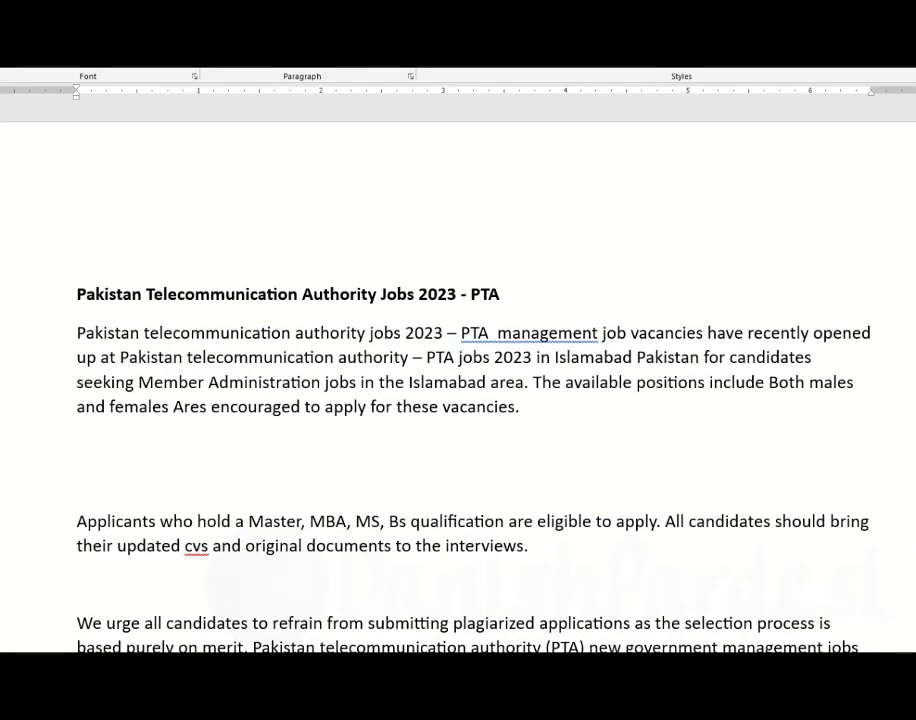
key(ctrl+a)
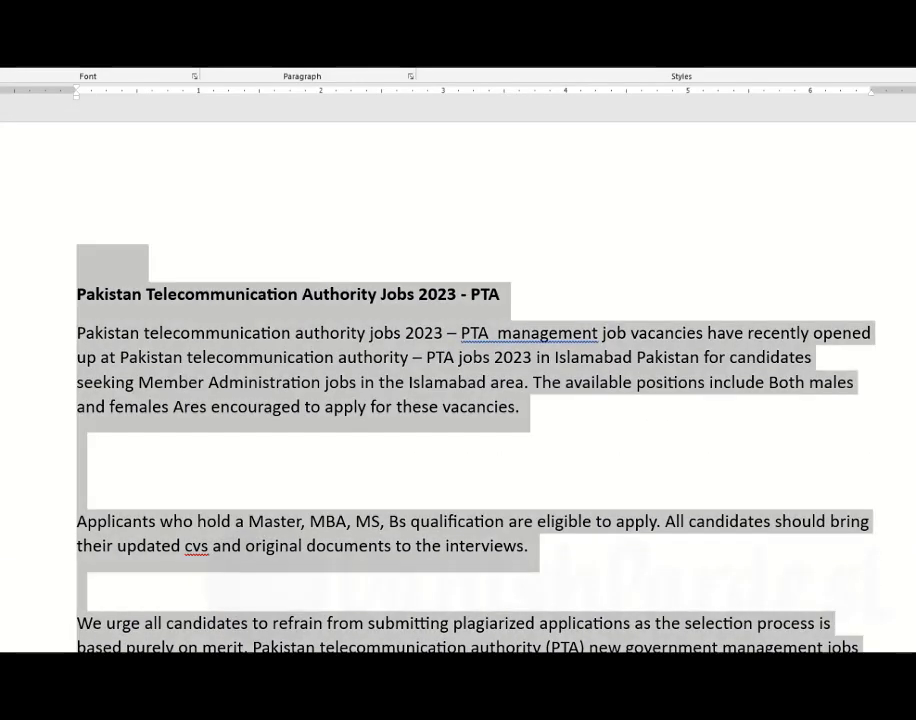
scroll(458, 400, down, 15)
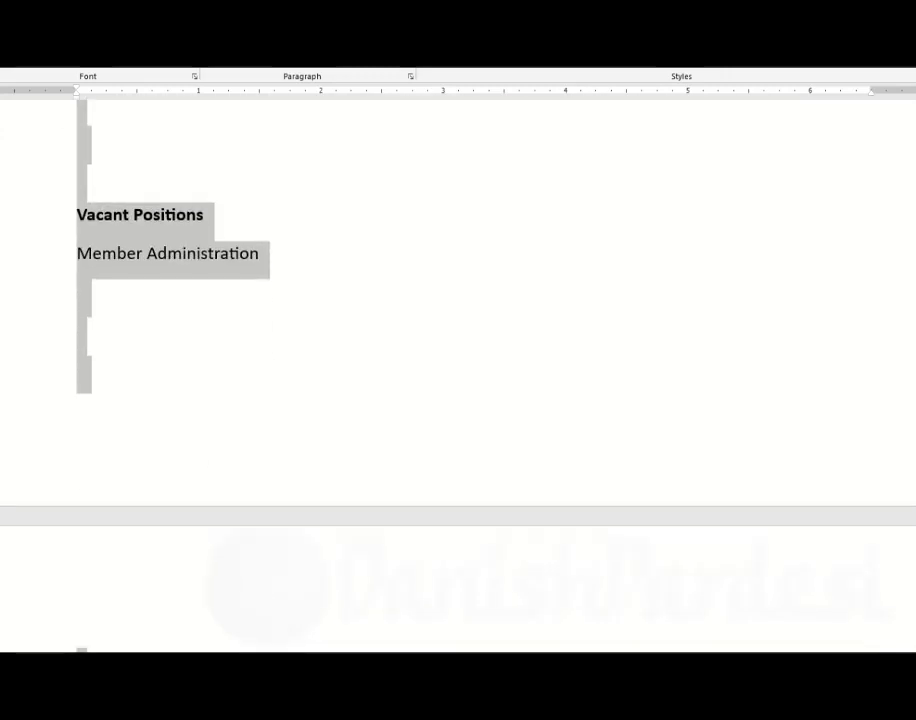
scroll(458, 400, down, 3)
click(222, 342)
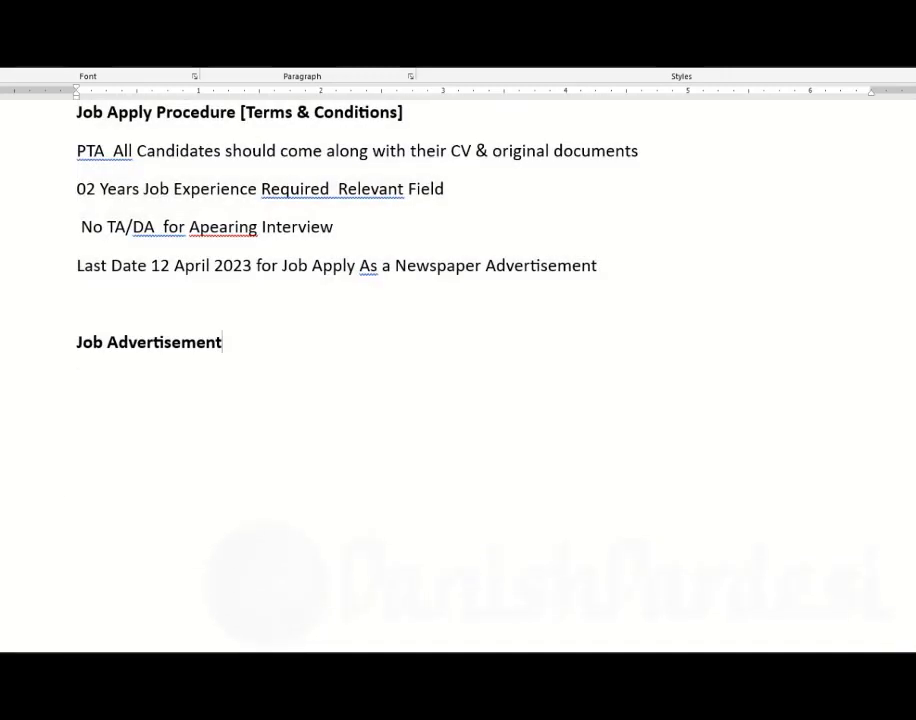
Switch back to the new Blogger post and paste the copied document text into its body
mouse_move(714, 692)
click(714, 612)
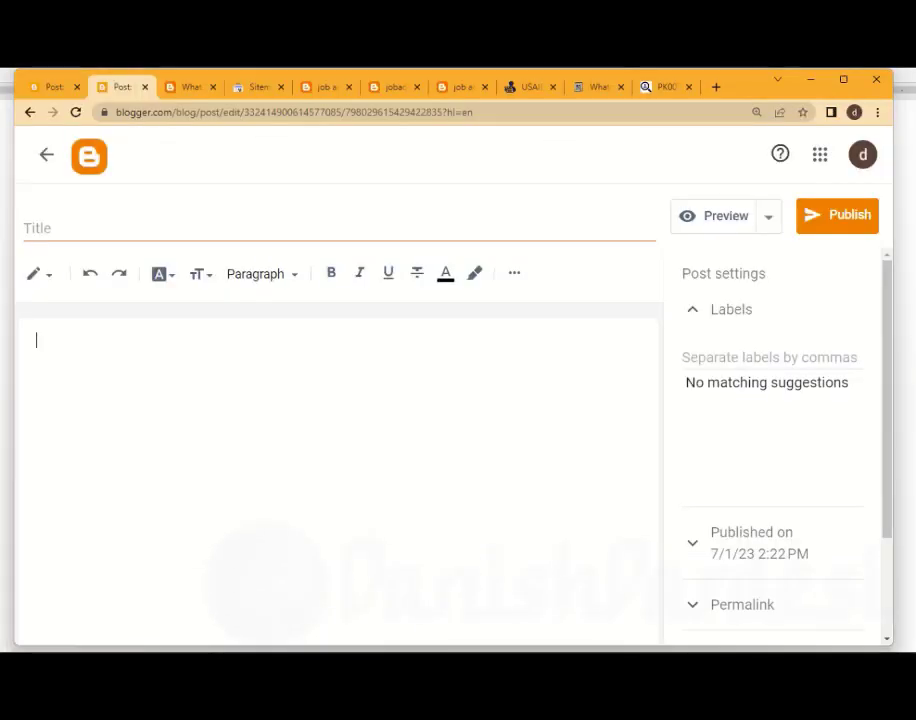
right_click(250, 419)
click(285, 534)
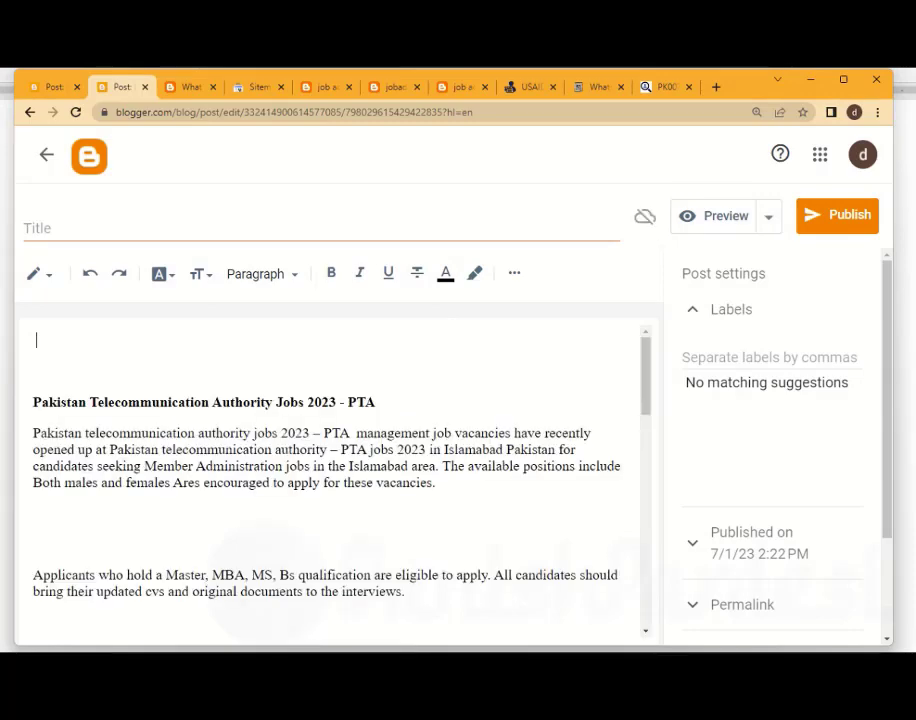
Move the heading "Pakistan Telecommunication Authority Jobs 2023 - PTA" from the body into the post title and delete the leftover blank line
drag(375, 402, 33, 402)
key(ctrl+c)
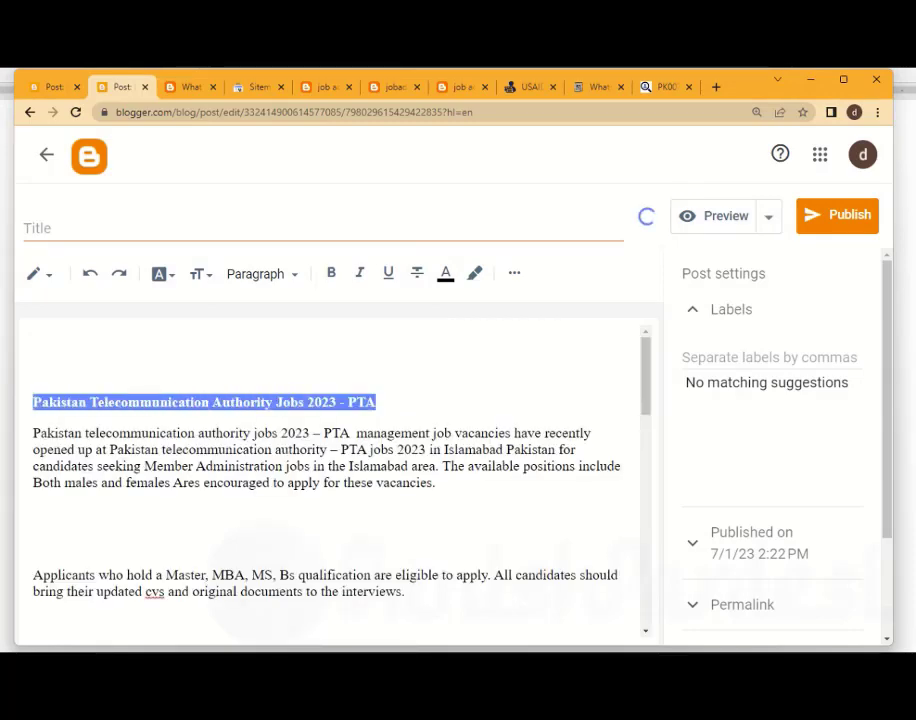
right_click(40, 402)
click(74, 438)
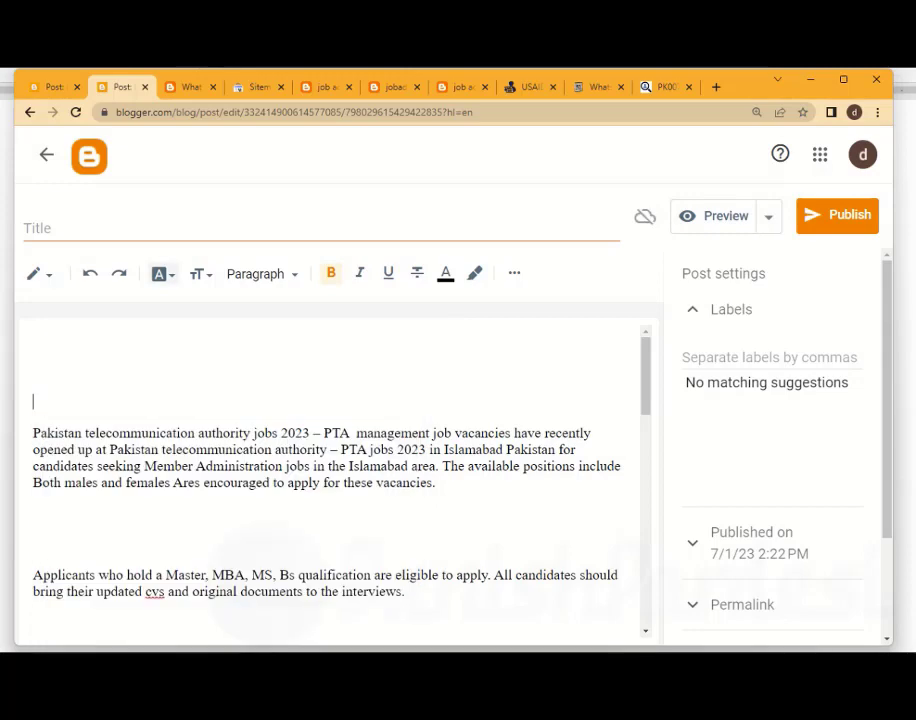
click(60, 228)
right_click(162, 230)
click(194, 346)
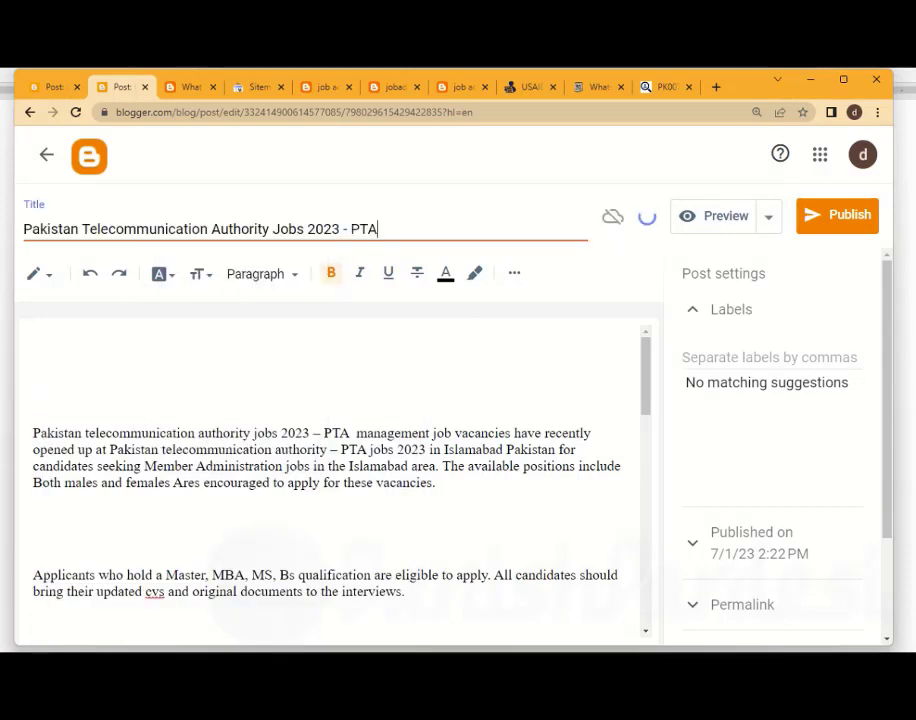
click(34, 433)
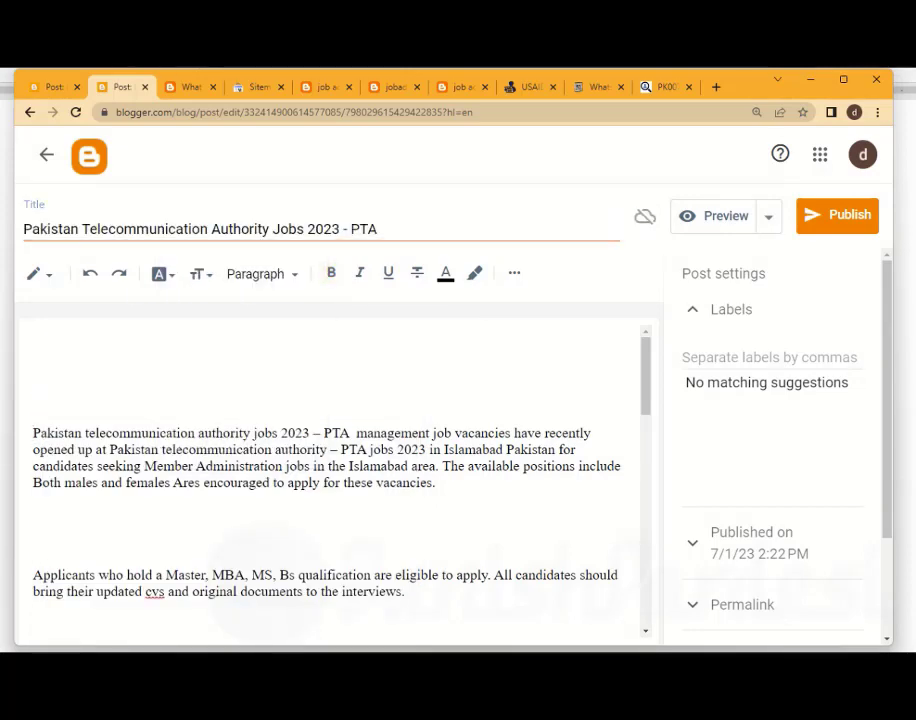
key(BackSpace)
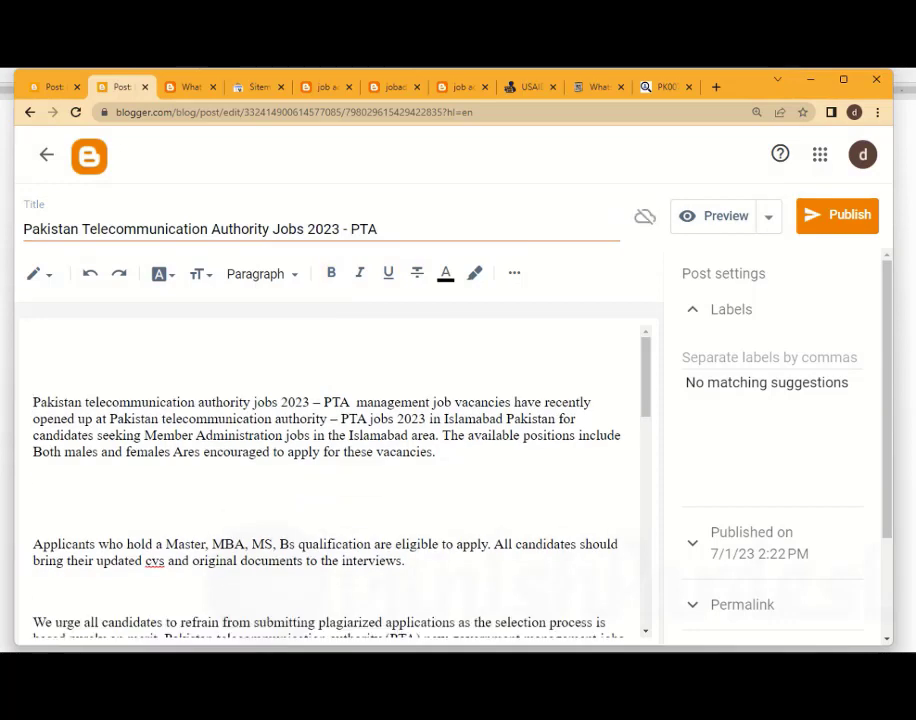
Upload the image "pk007jobs ads.jpg" from the computer and insert it at the start of the post body
click(36, 340)
click(514, 272)
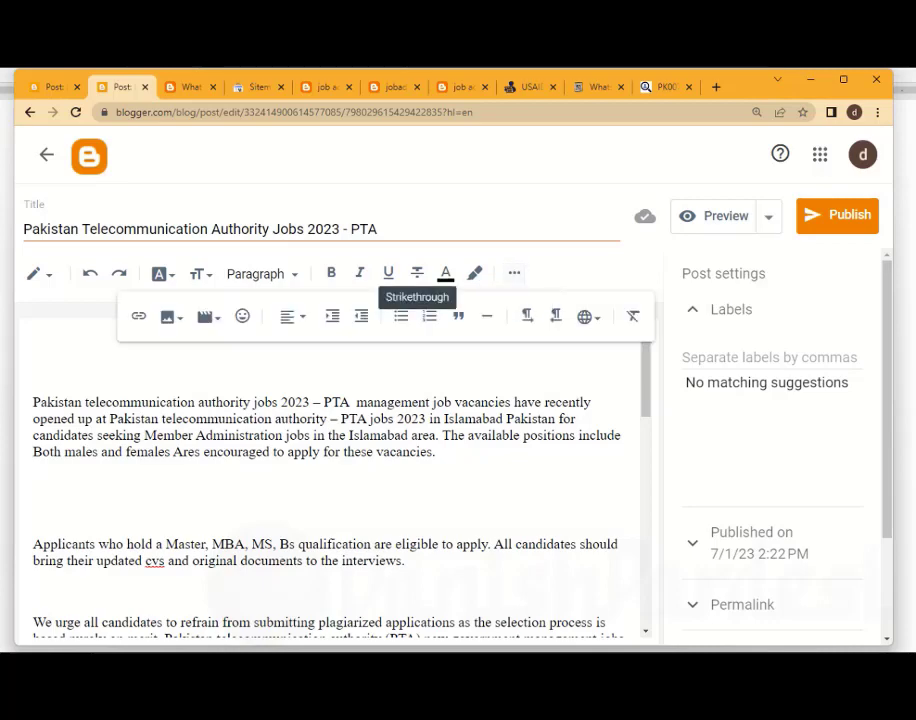
click(168, 316)
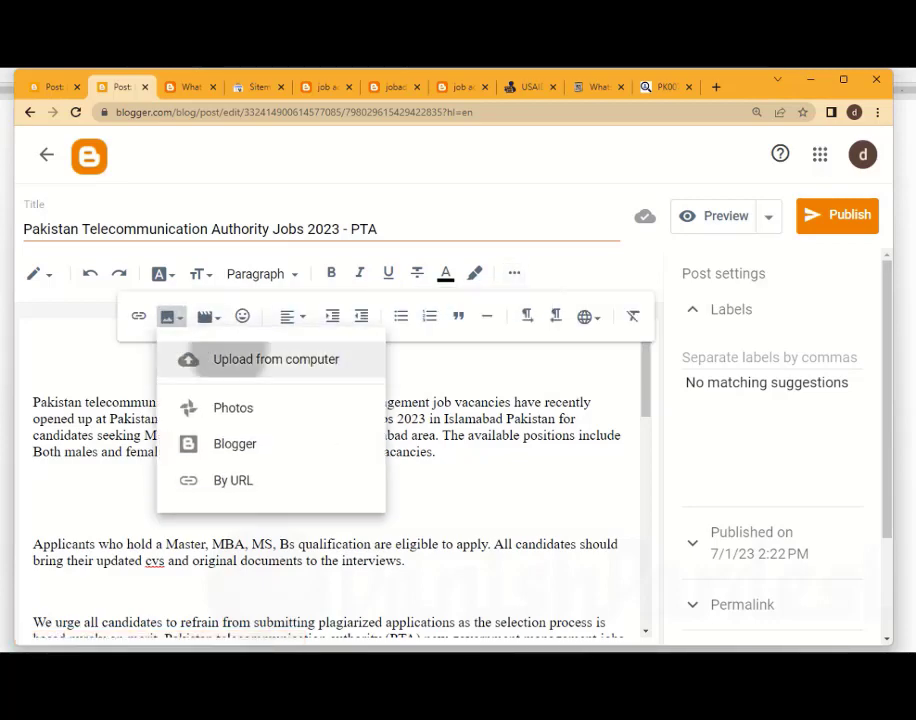
click(270, 358)
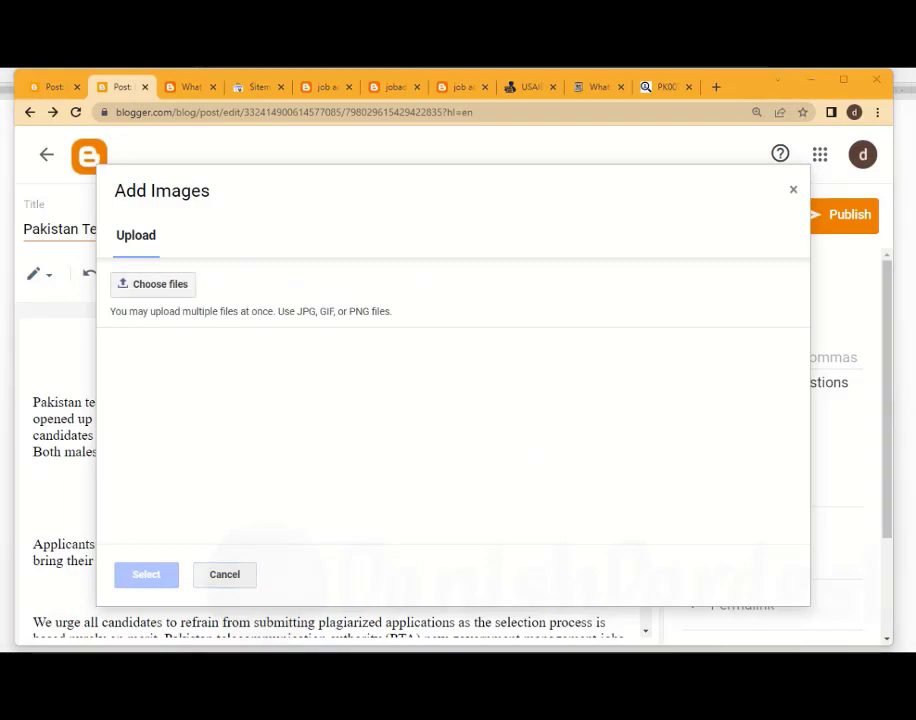
click(153, 284)
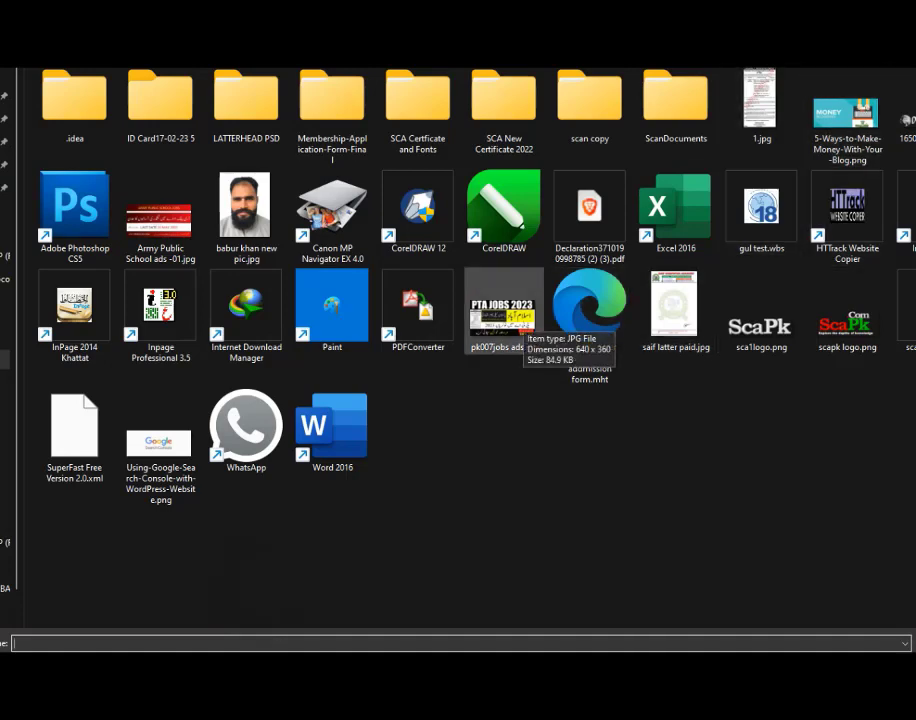
click(519, 315)
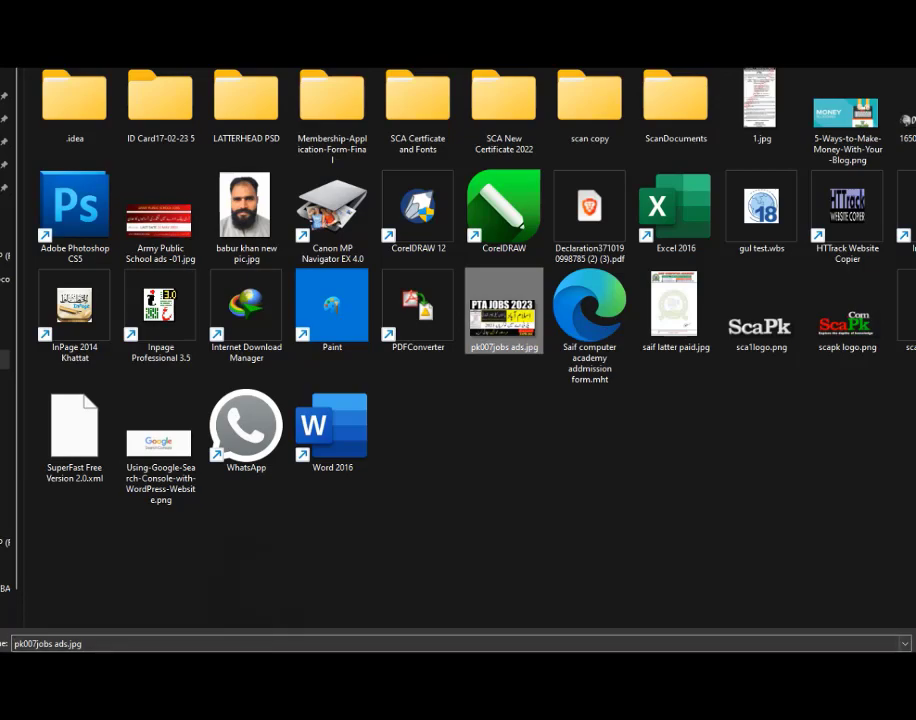
key(Return)
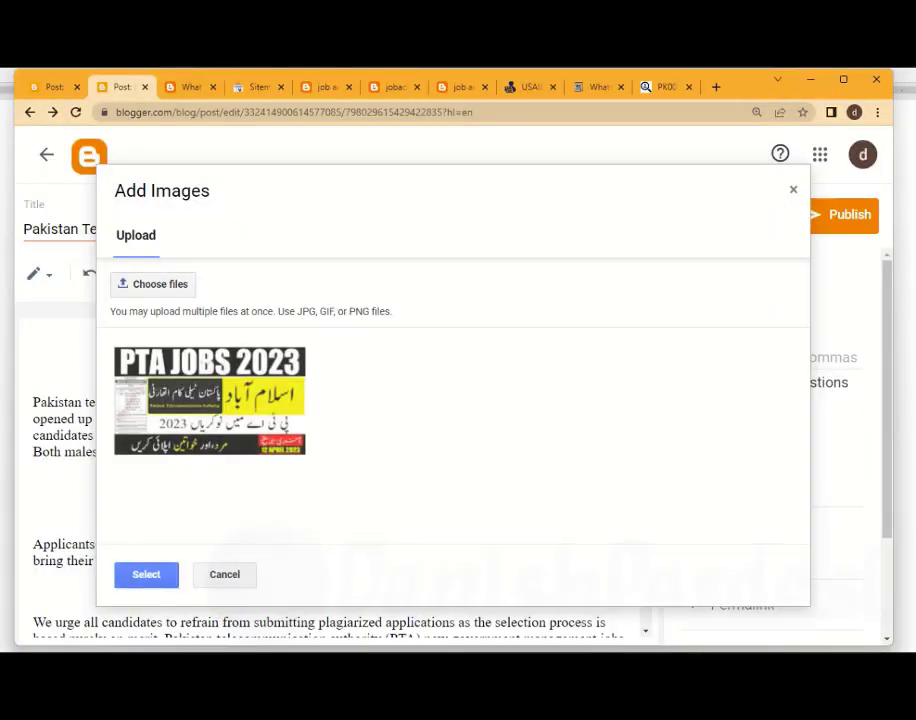
click(146, 575)
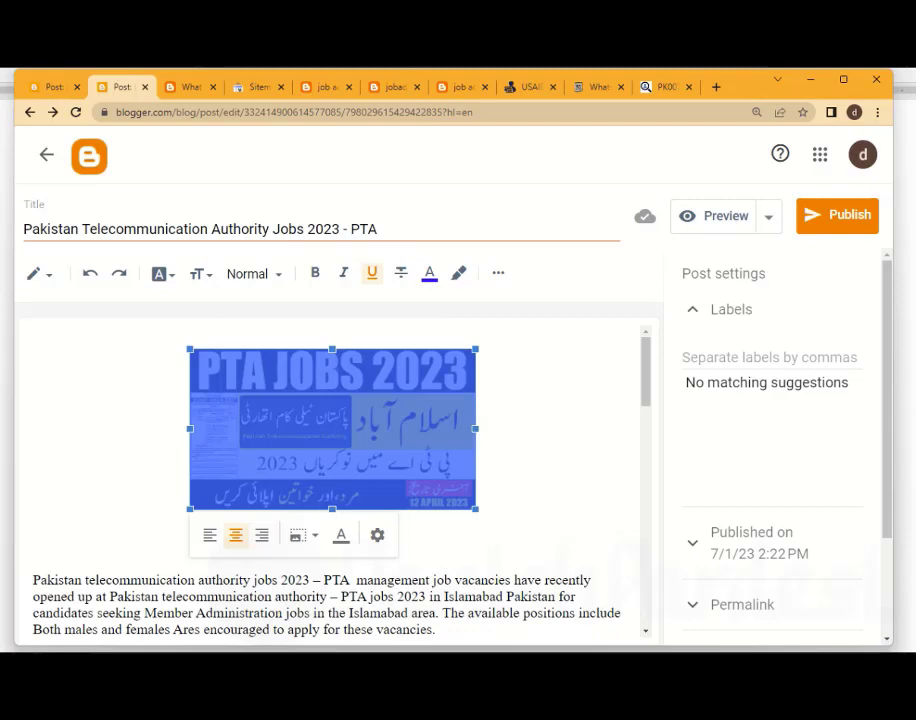
Set the size of the inserted PTA jobs image to Extra large
click(480, 440)
click(333, 430)
click(302, 535)
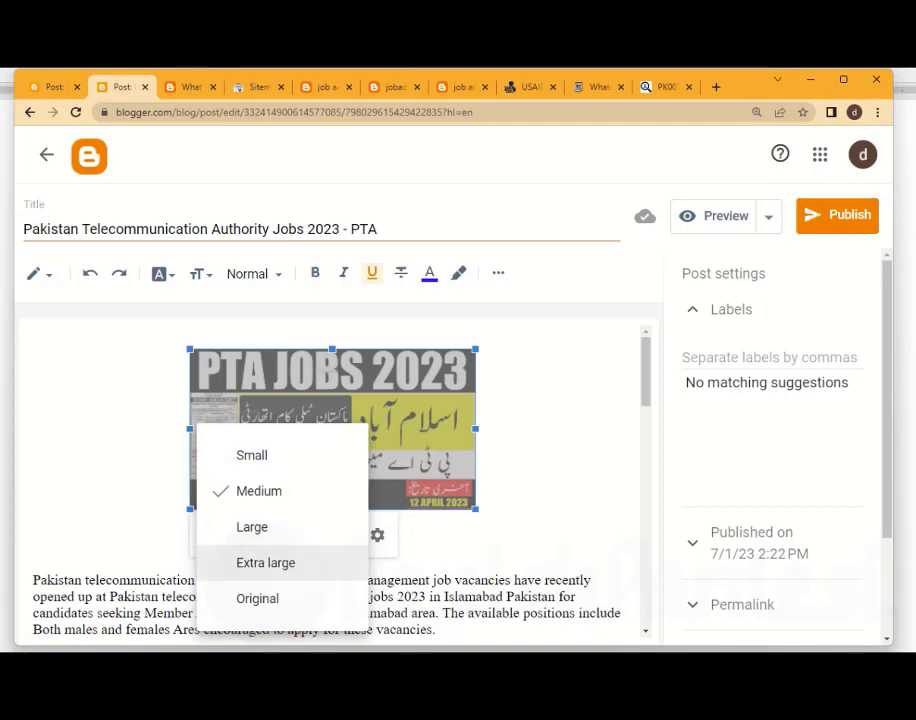
click(265, 562)
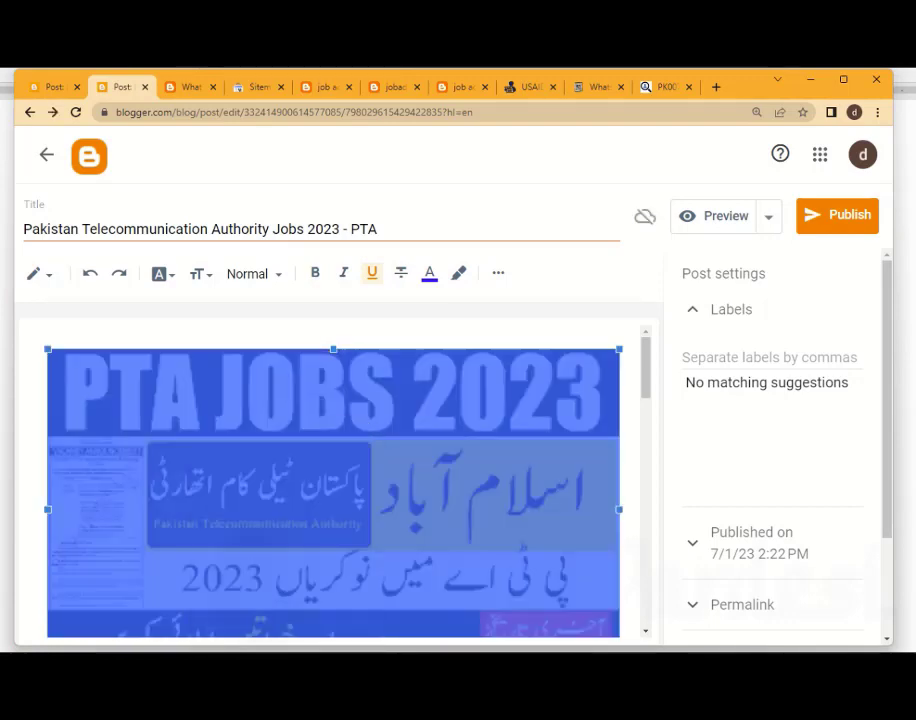
click(37, 340)
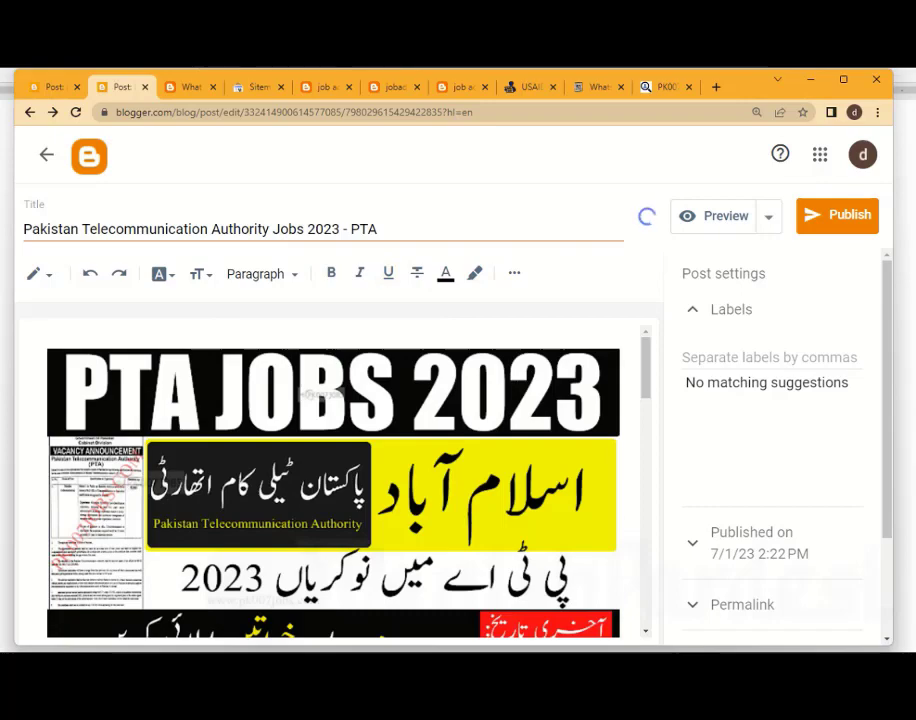
scroll(330, 480, down, 2)
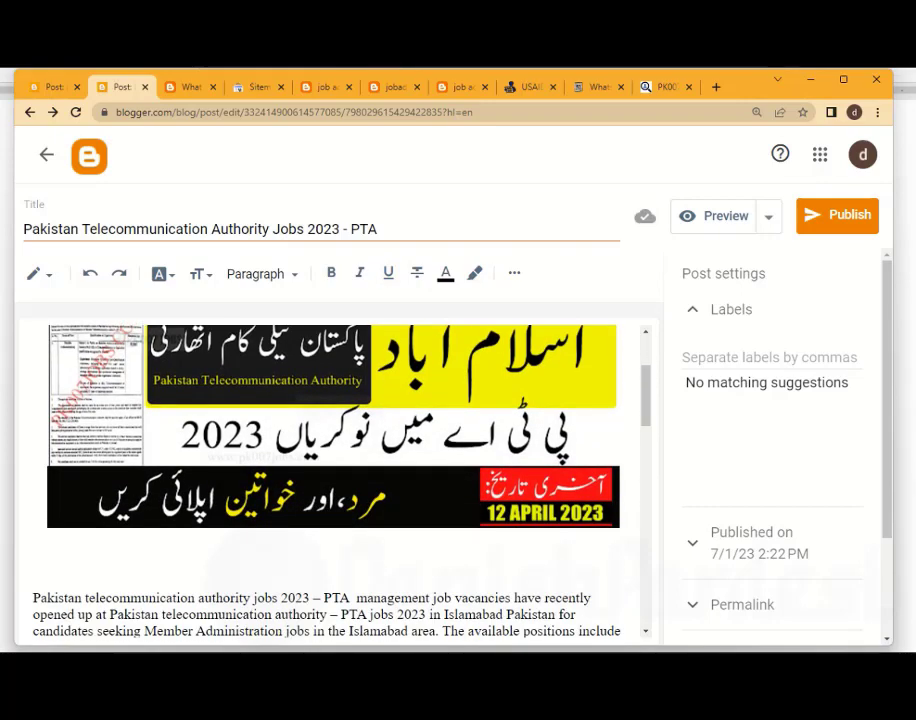
scroll(325, 450, up, 2)
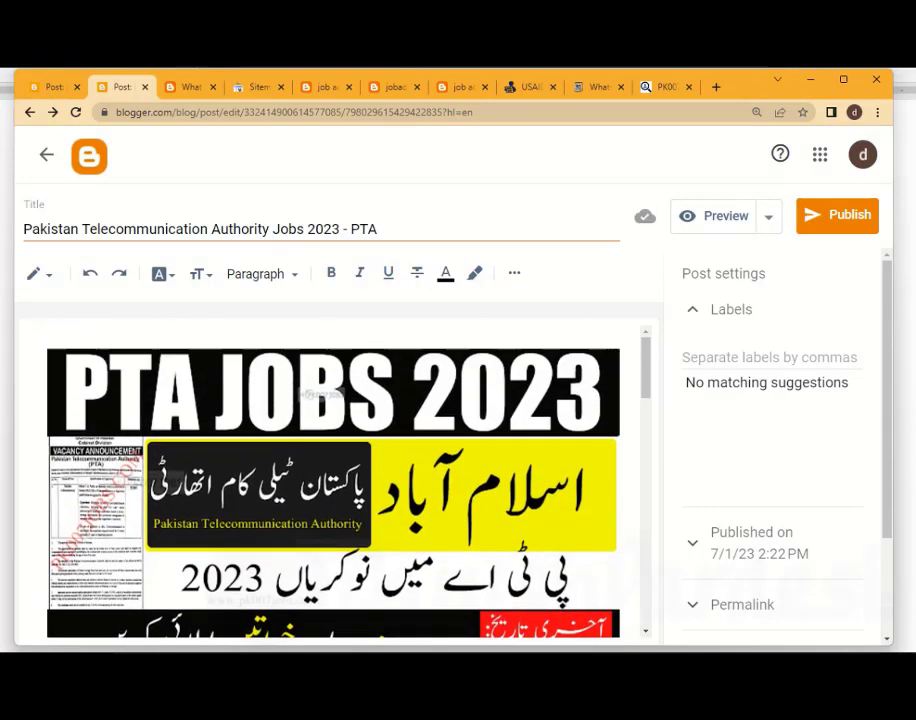
Select the PTA jobs image and copy "Pakistan Telecommunication Authority Jobs 2023" from the post title
click(320, 400)
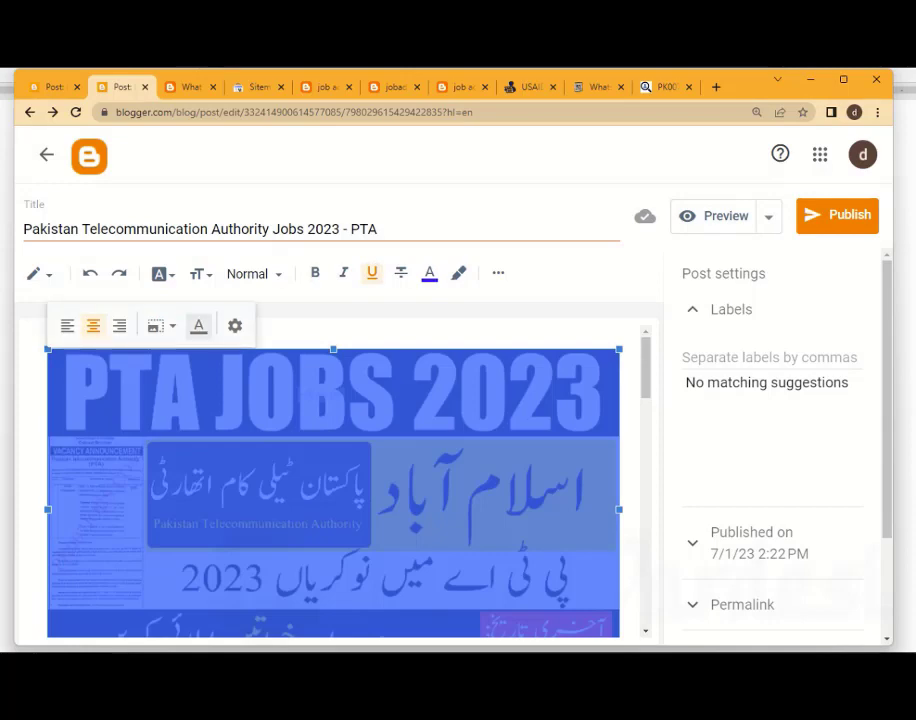
scroll(230, 430, down, 3)
scroll(230, 430, up, 3)
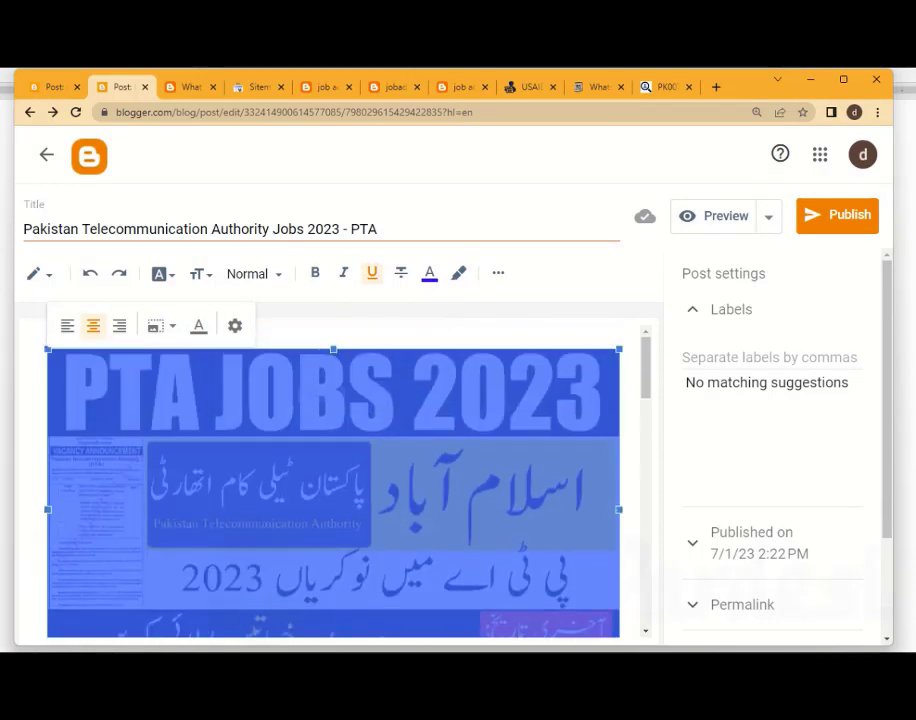
click(167, 229)
drag(342, 229, 24, 229)
key(ctrl+c)
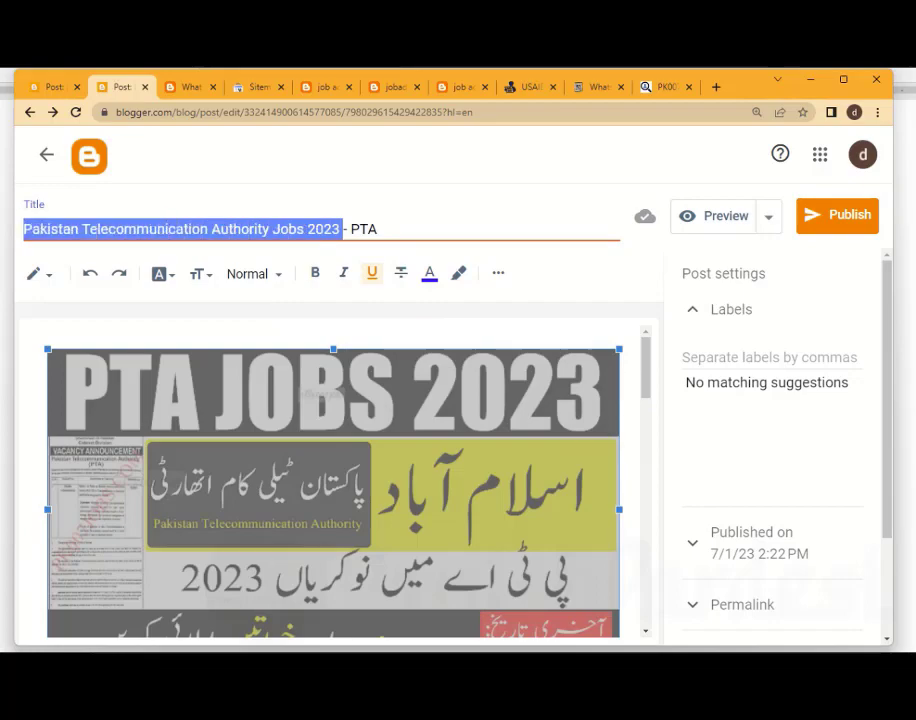
right_click(92, 226)
click(127, 278)
scroll(333, 480, down, 1)
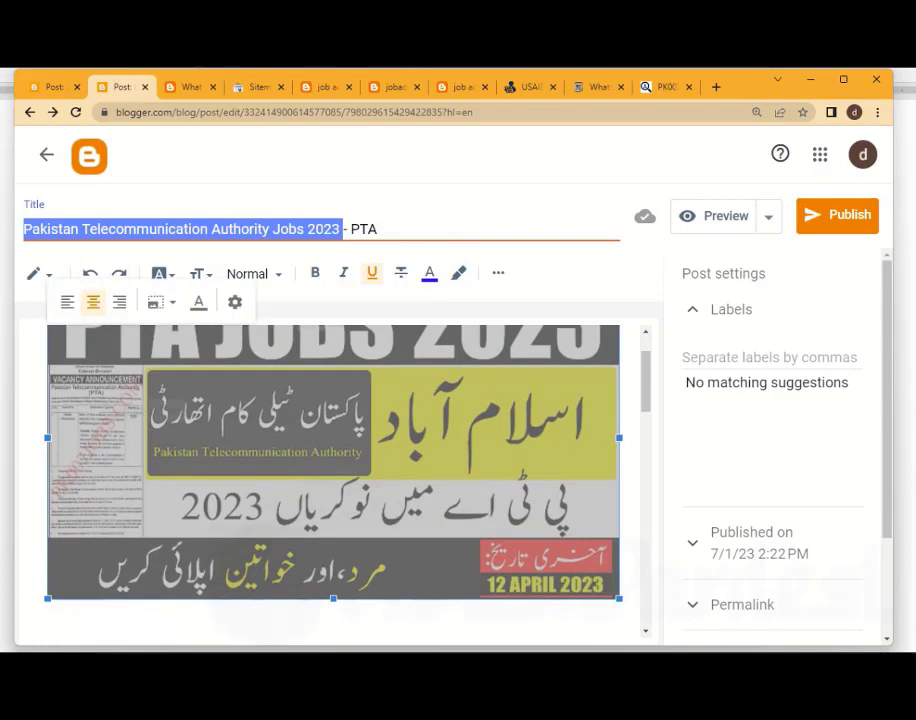
Remove " - PTA" from the end of the post title
click(348, 229)
click(341, 229)
key(shift+End)
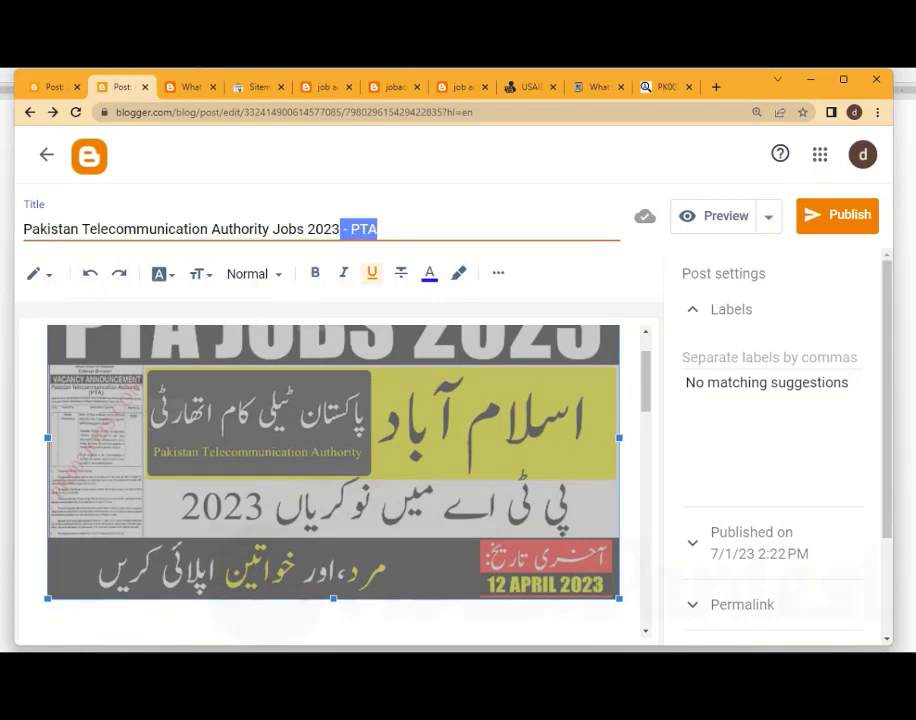
key(BackSpace)
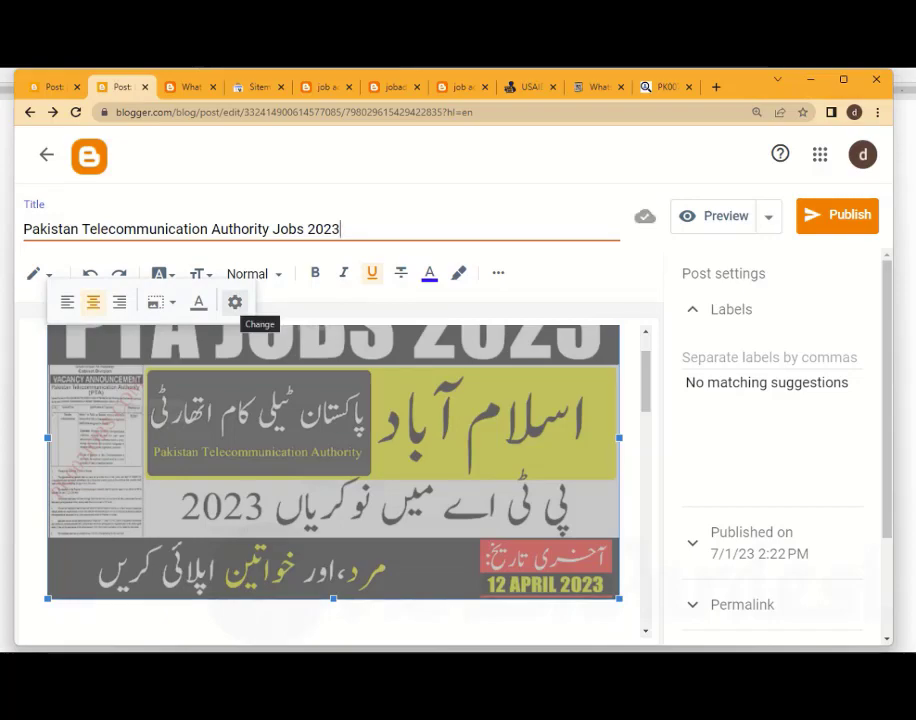
Set both the alt text and title text of the PTA jobs image to "Pakistan Telecommunication Authority Jobs 2023"
click(235, 302)
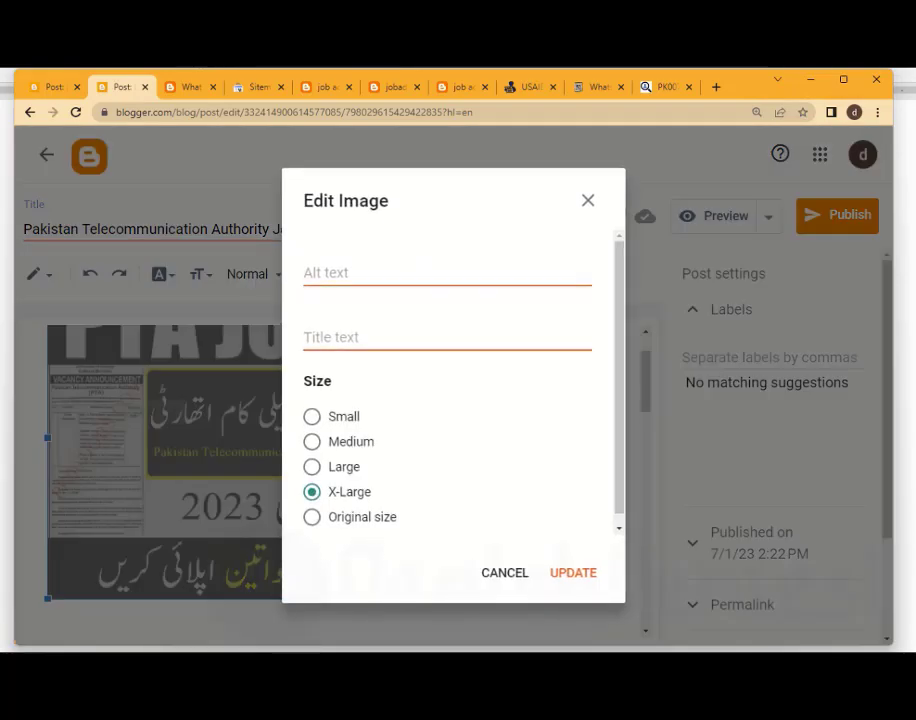
click(369, 272)
right_click(369, 270)
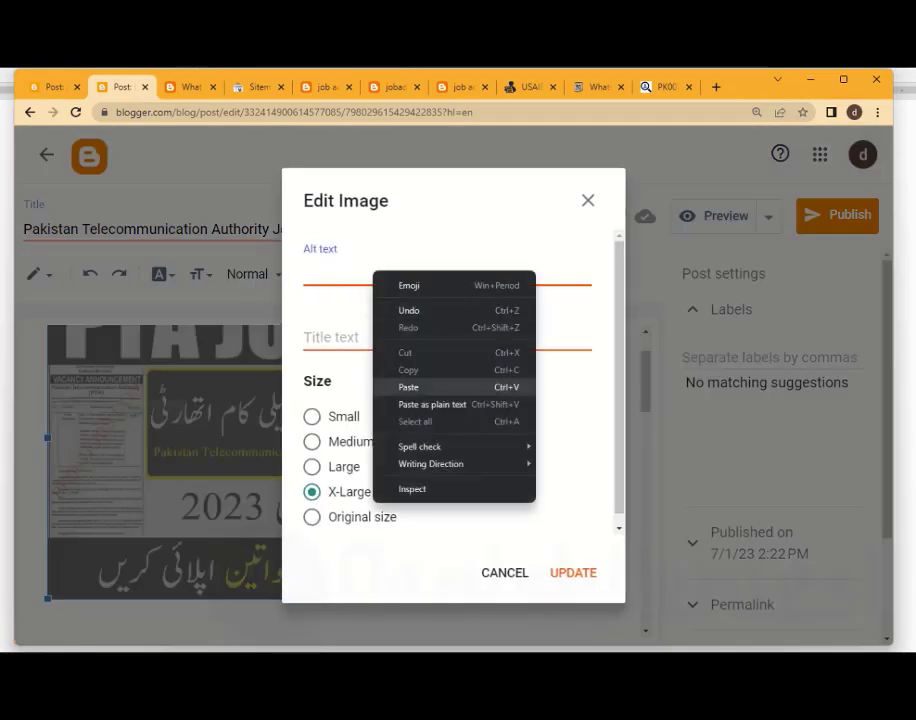
click(401, 327)
click(369, 337)
right_click(388, 335)
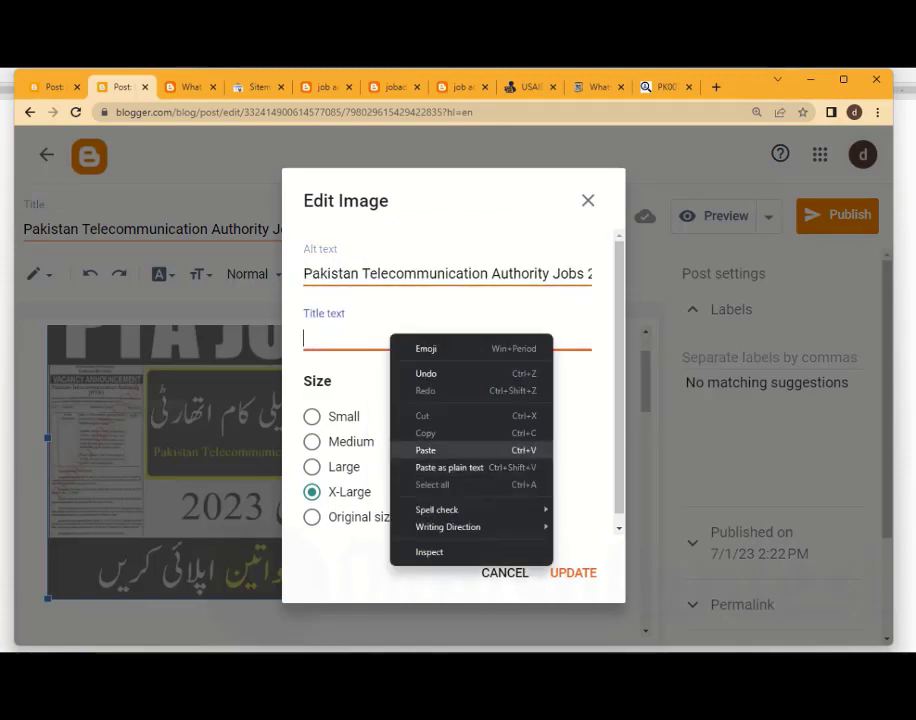
click(419, 448)
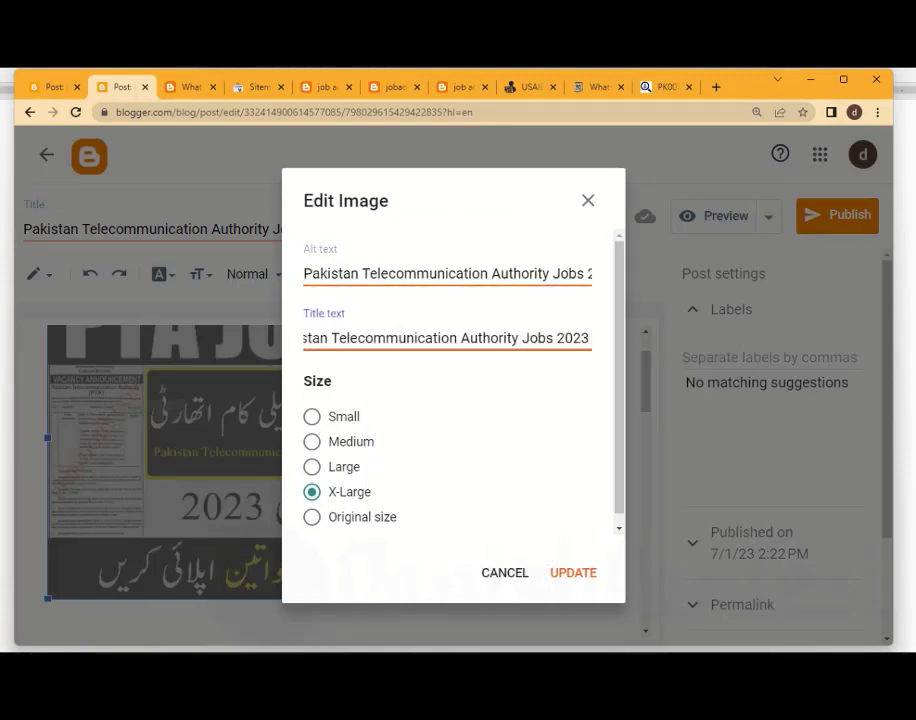
click(488, 273)
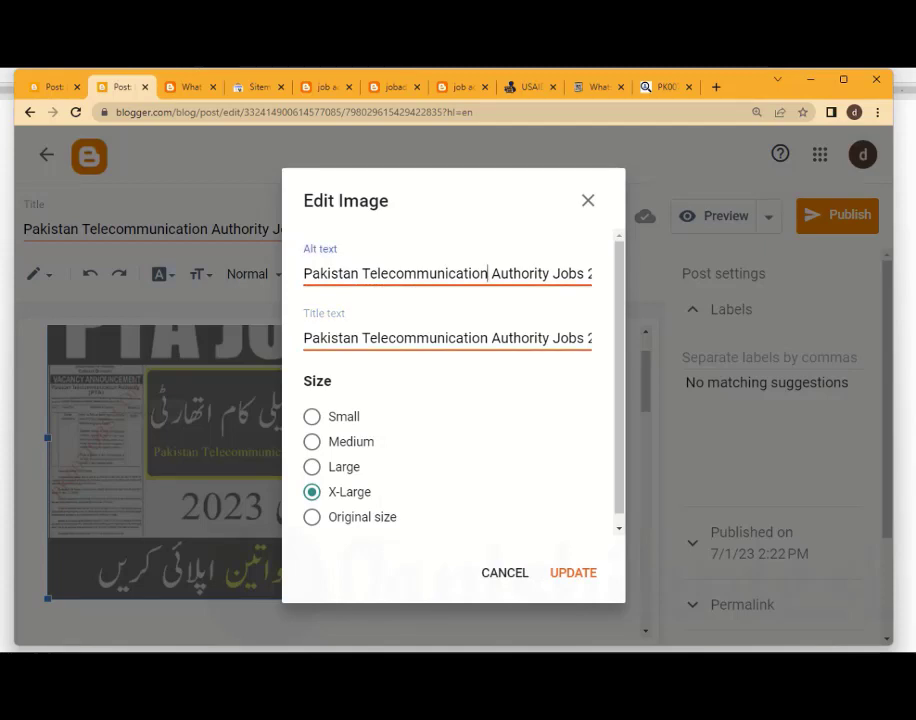
click(573, 573)
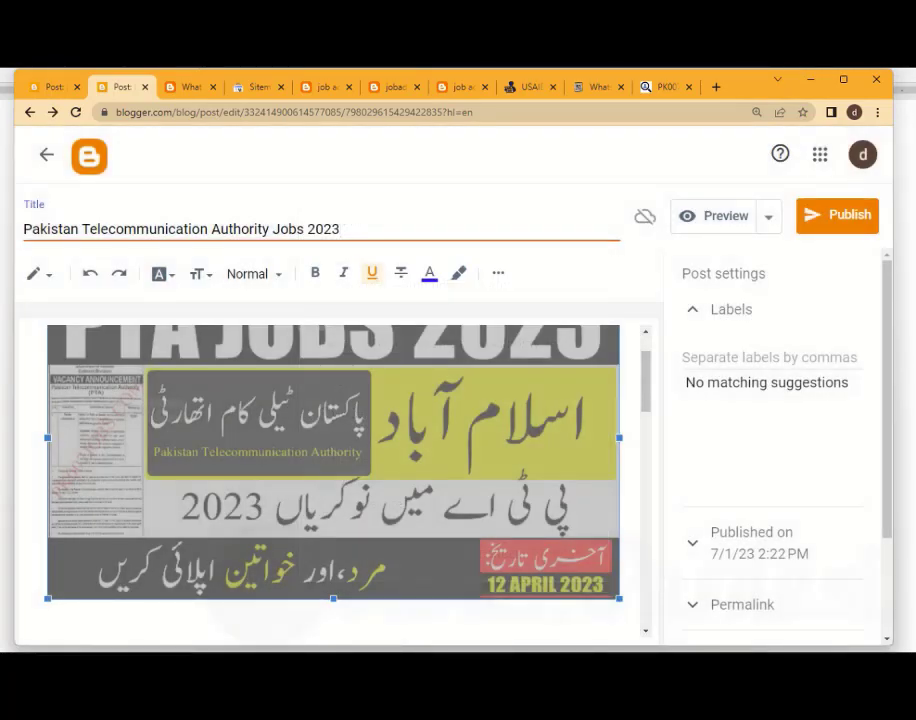
Add the caption "Pakistan Telecommunication Authority Jobs 2023" beneath the PTA jobs image, copied from the post title
scroll(333, 470, down, 2)
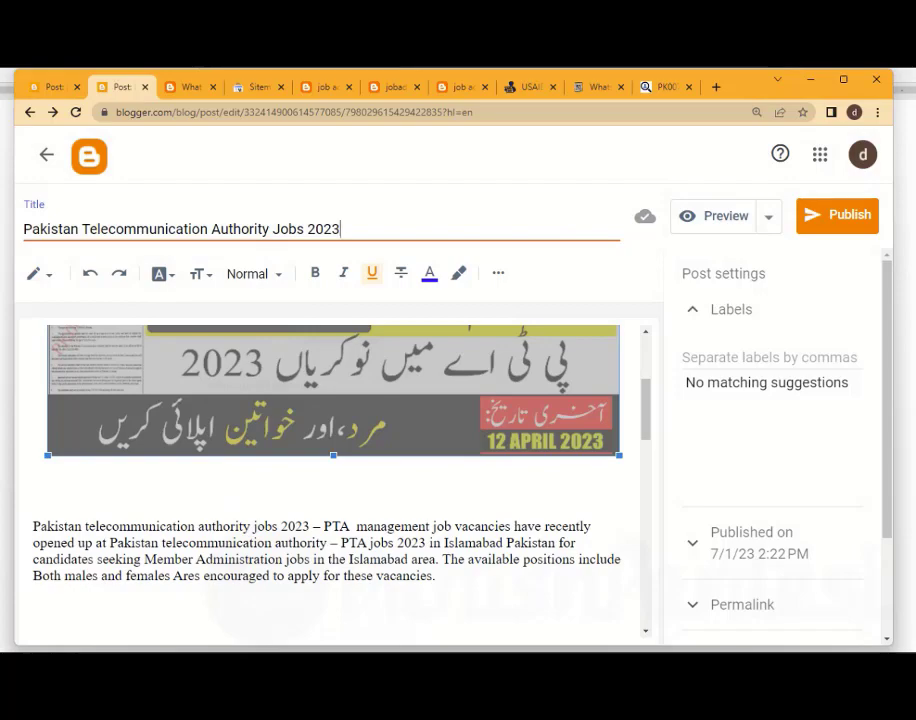
scroll(333, 470, up, 2)
scroll(333, 470, down, 2)
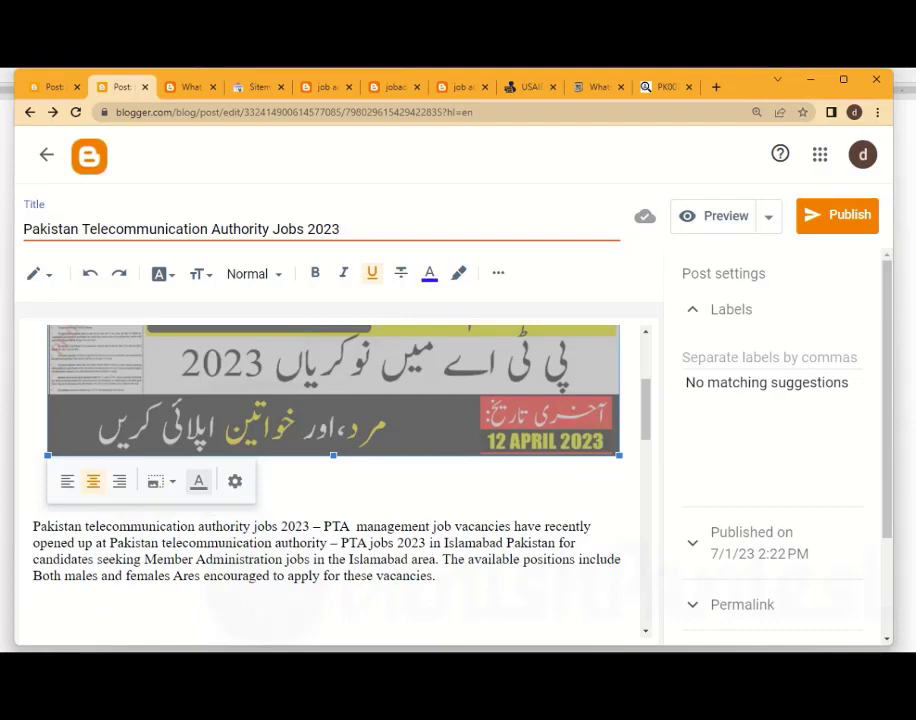
click(198, 481)
click(333, 464)
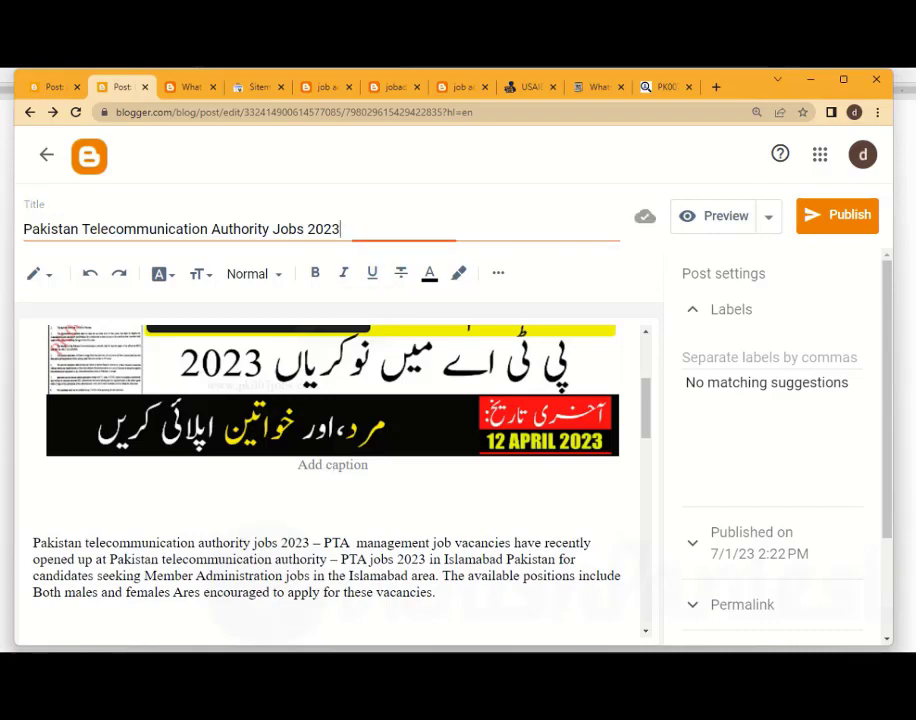
drag(340, 229, 24, 229)
key(ctrl+c)
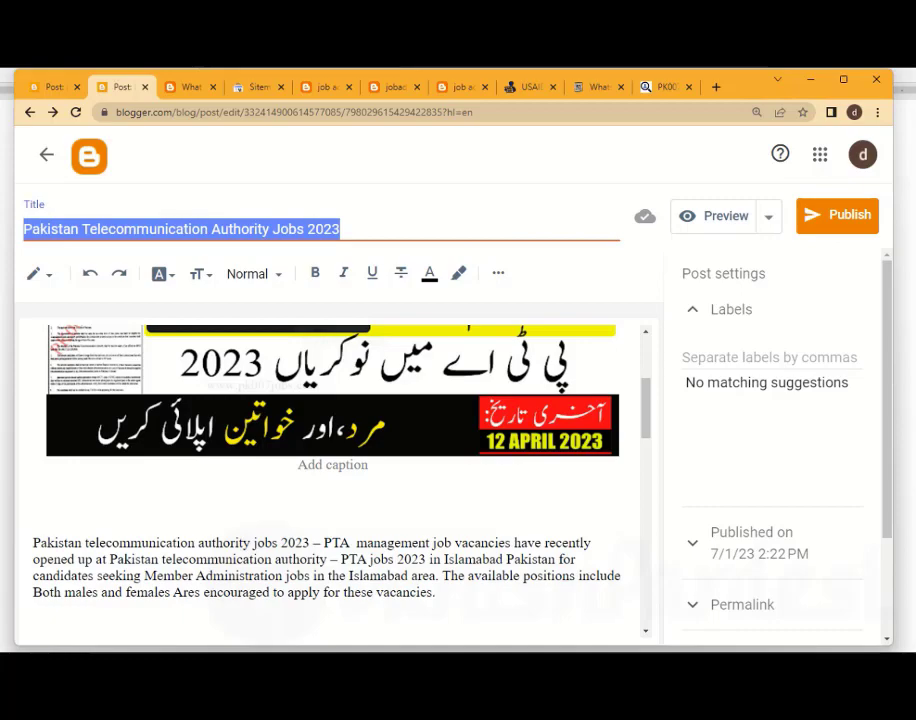
click(333, 464)
key(ctrl+v)
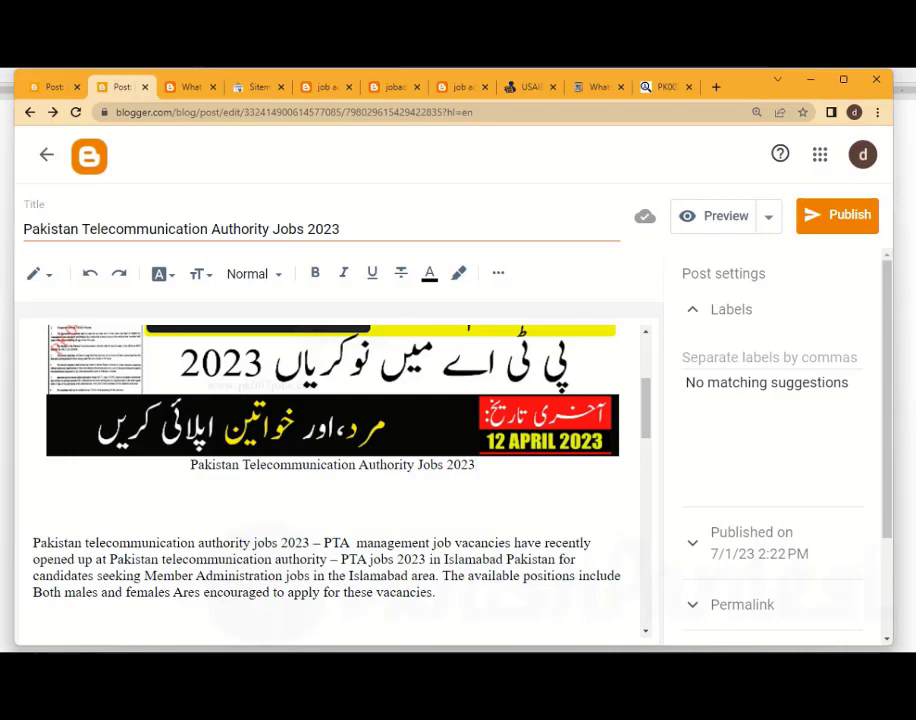
Make "Pakistan telecommunication authority – PTA jobs 2023" bold in the first paragraph of the post body
scroll(332, 475, down, 1)
scroll(332, 475, down, 3)
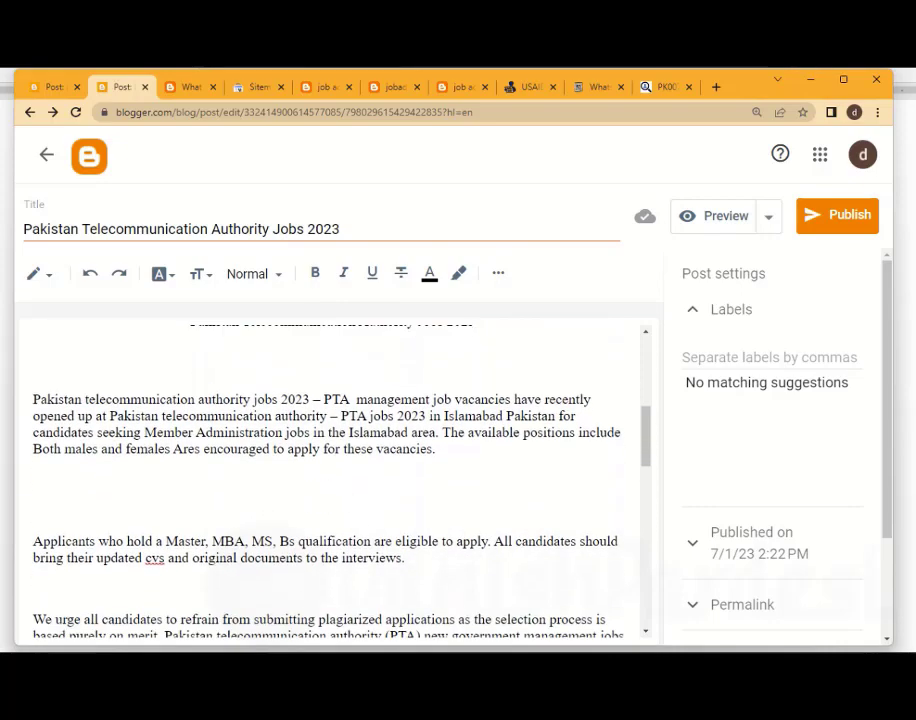
drag(33, 399, 310, 399)
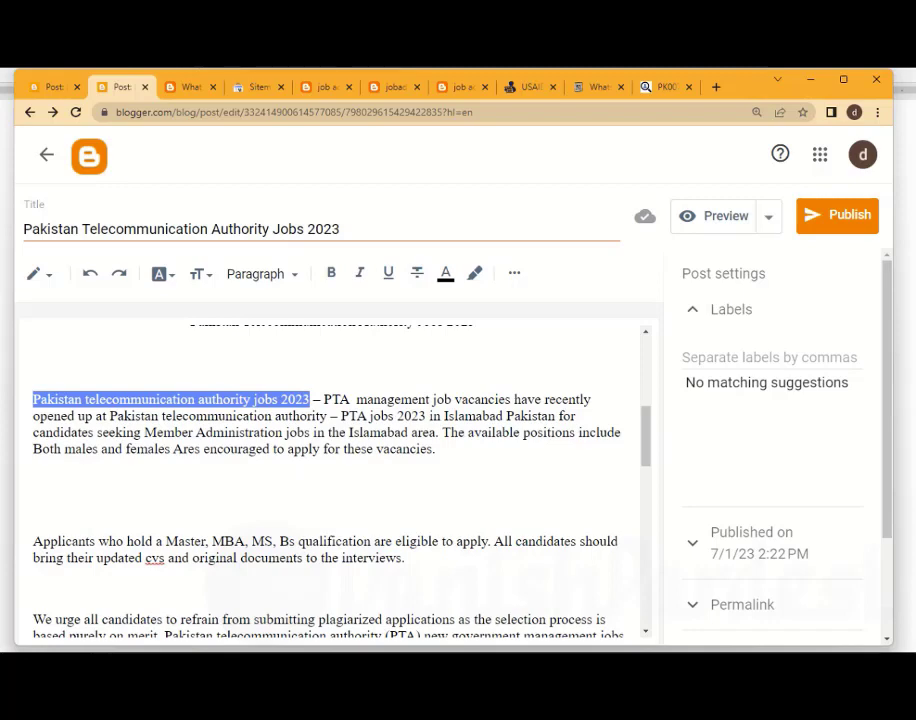
click(140, 416)
drag(109, 416, 426, 416)
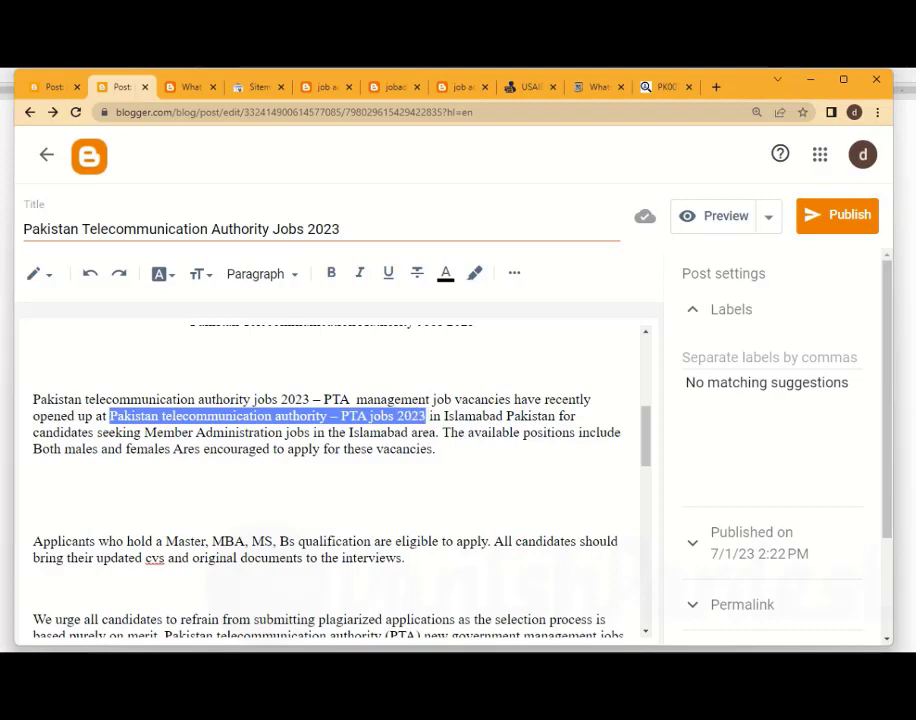
key(ctrl+b)
click(245, 416)
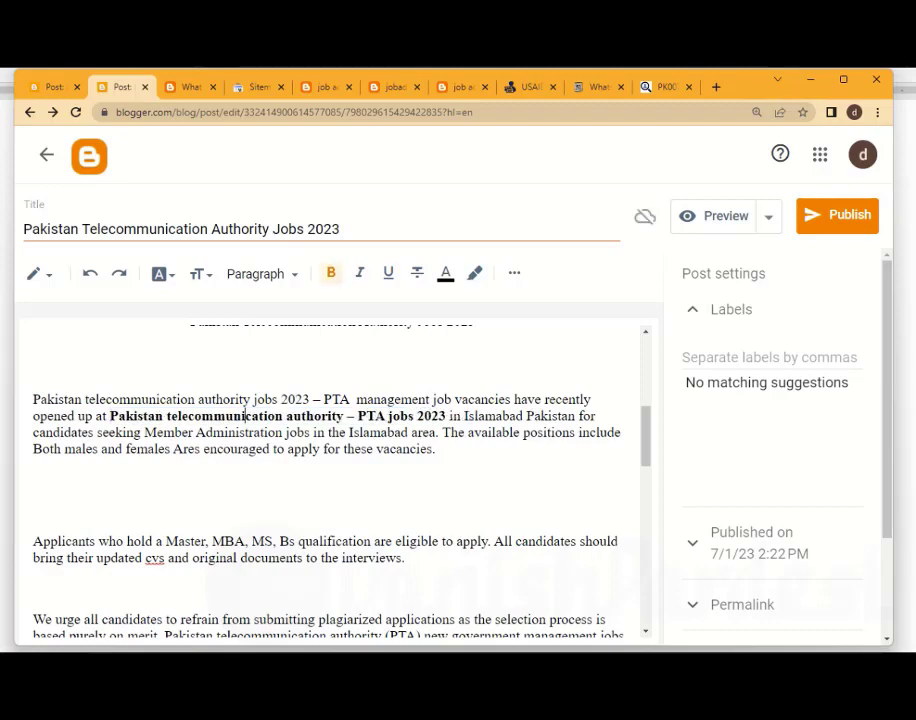
Make the opening words "Pakistan telecommunication authority jobs 2023" and the following "PTA" bold in the first paragraph
drag(310, 399, 33, 399)
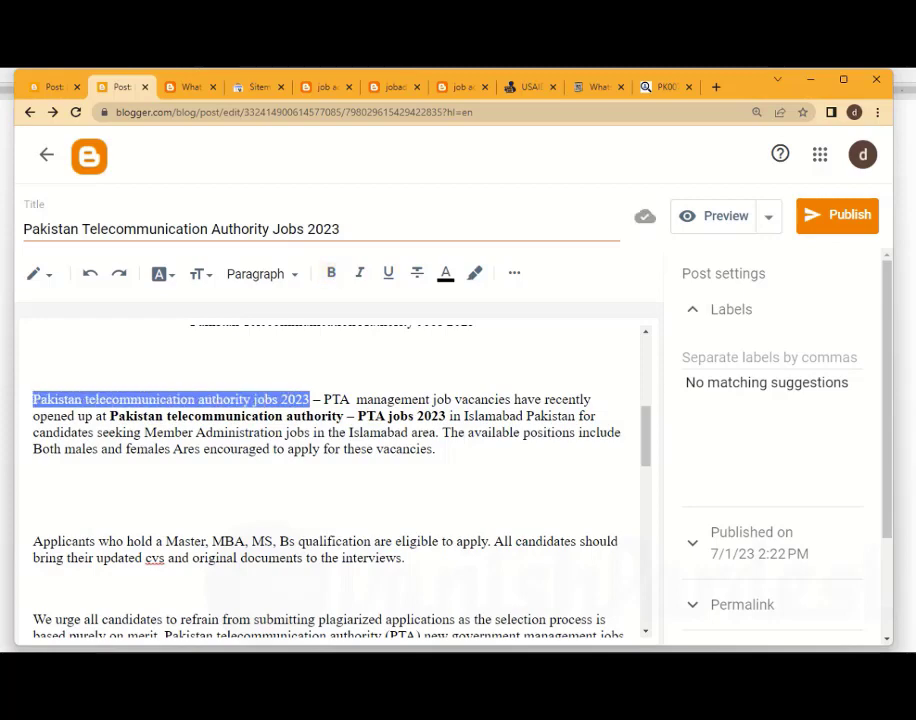
key(ctrl+b)
click(487, 416)
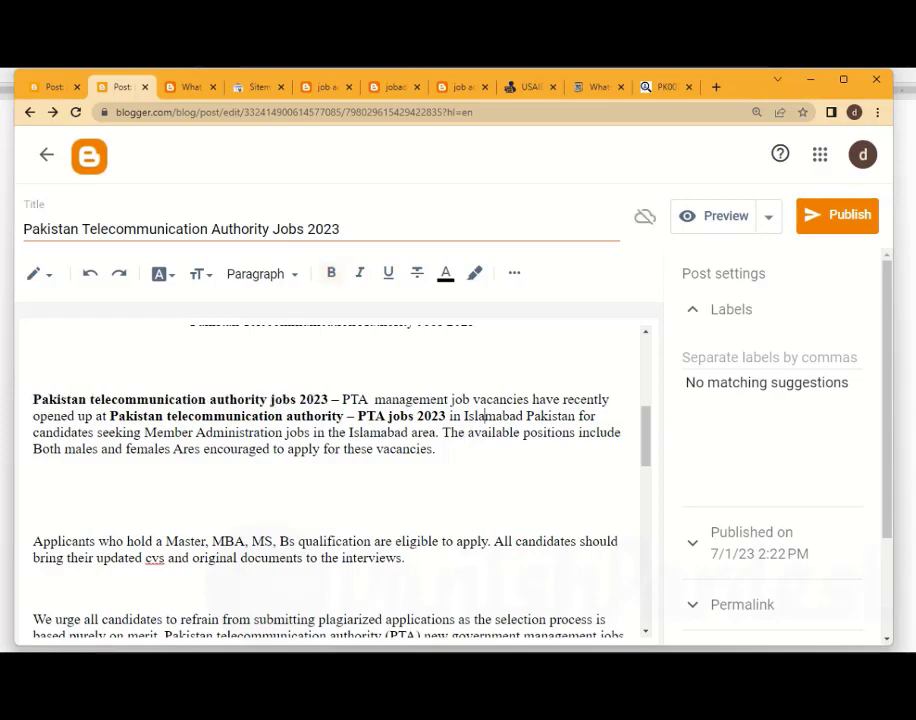
double_click(365, 400)
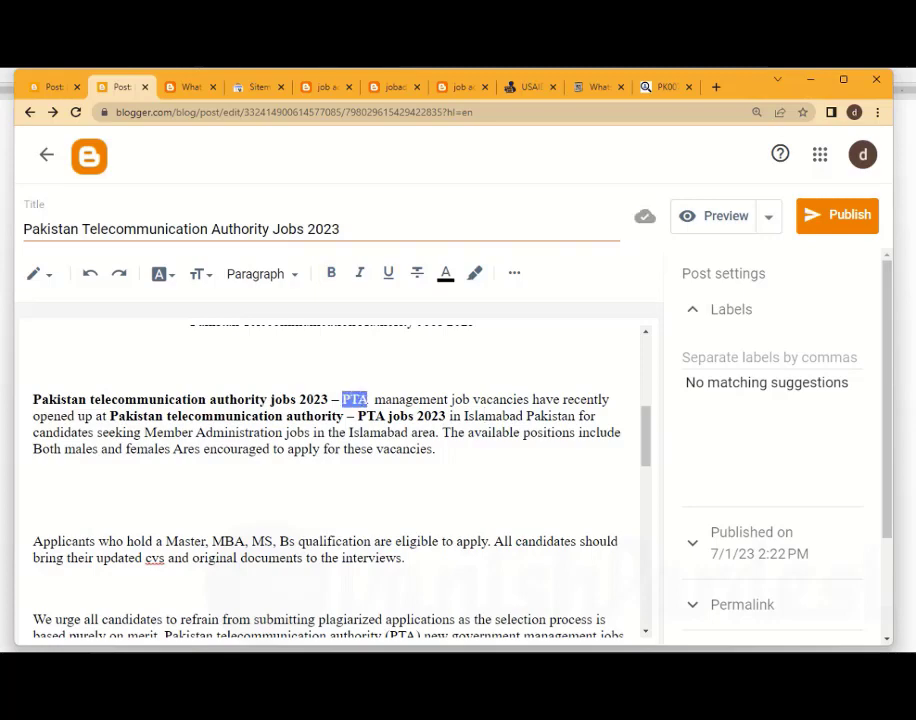
key(ctrl+b)
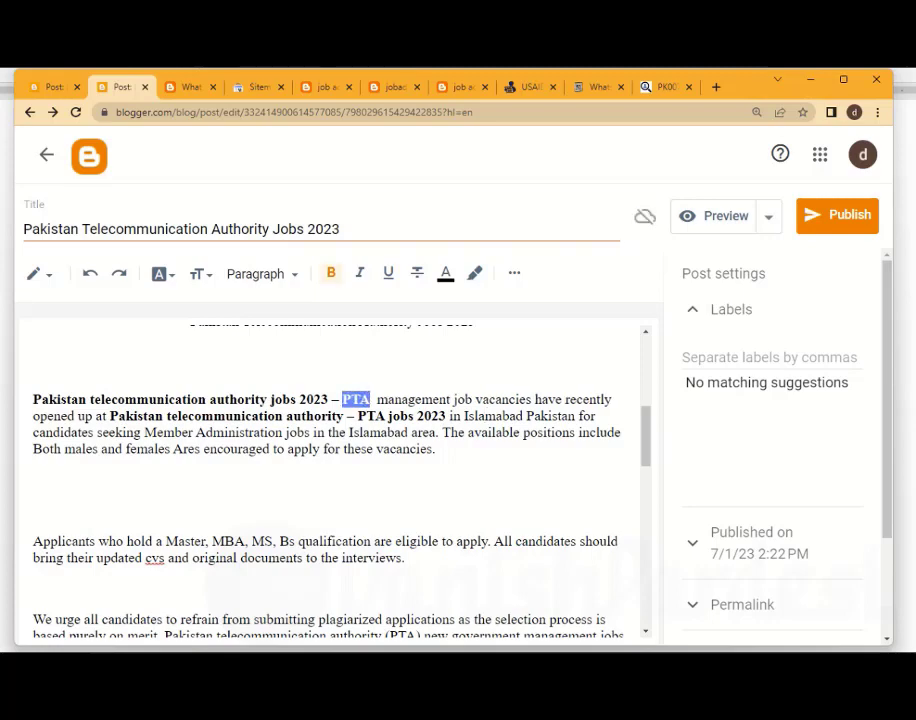
click(284, 433)
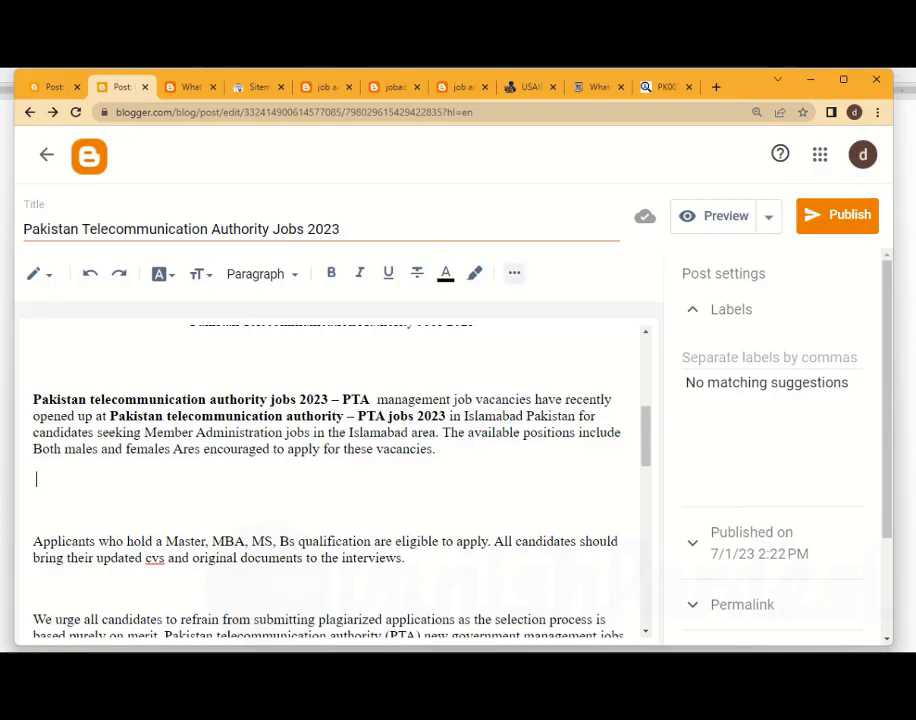
Insert a jump break in the blank line after the first paragraph
click(514, 272)
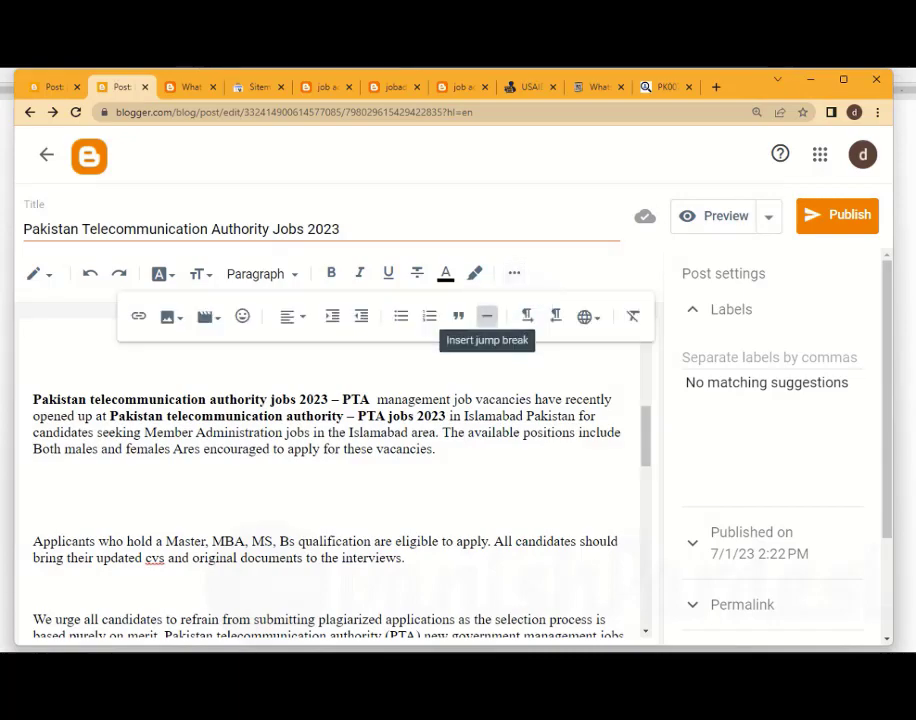
click(487, 316)
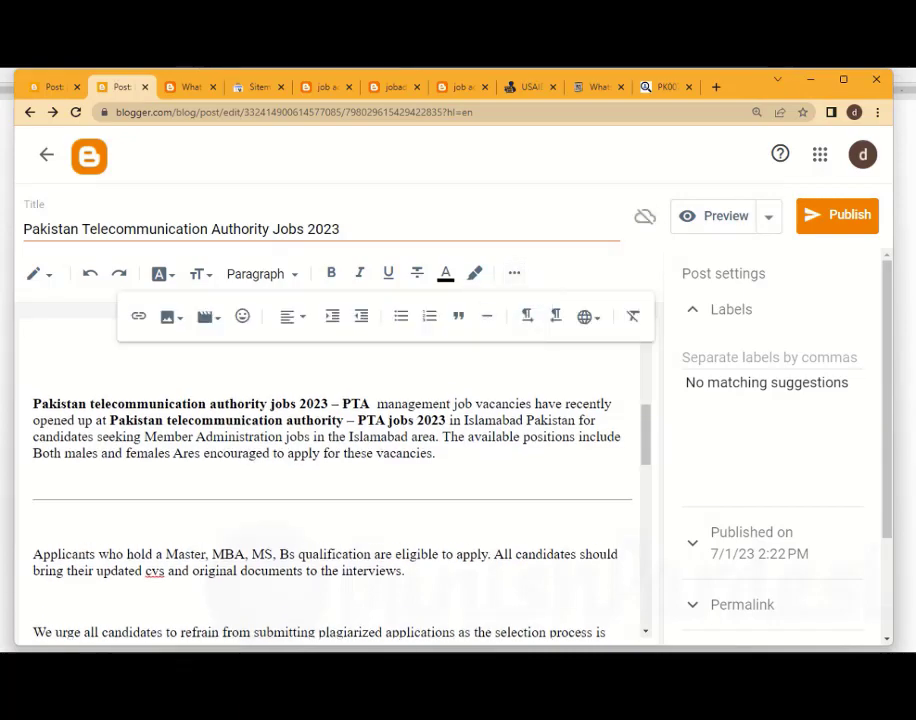
scroll(452, 532, up, 5)
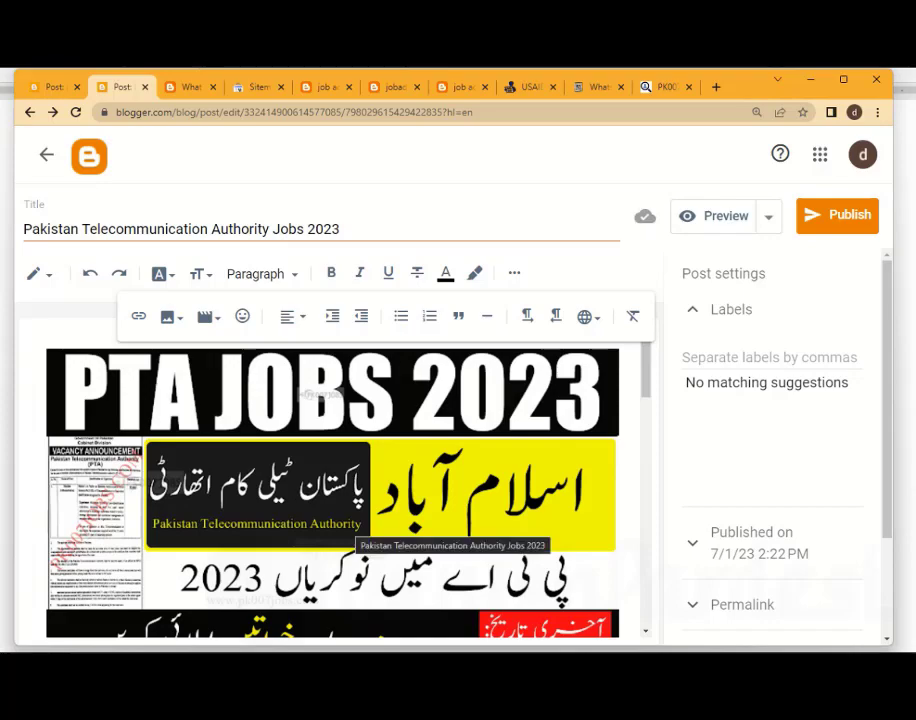
scroll(452, 532, down, 5)
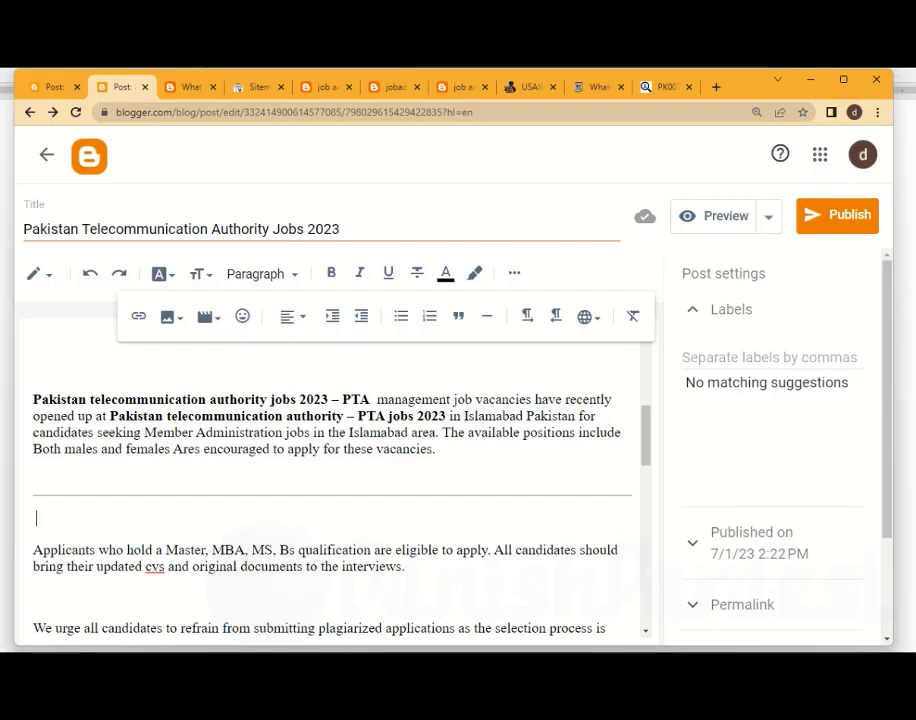
Justify the three body paragraphs between the image caption and the job details table
scroll(330, 480, down, 2)
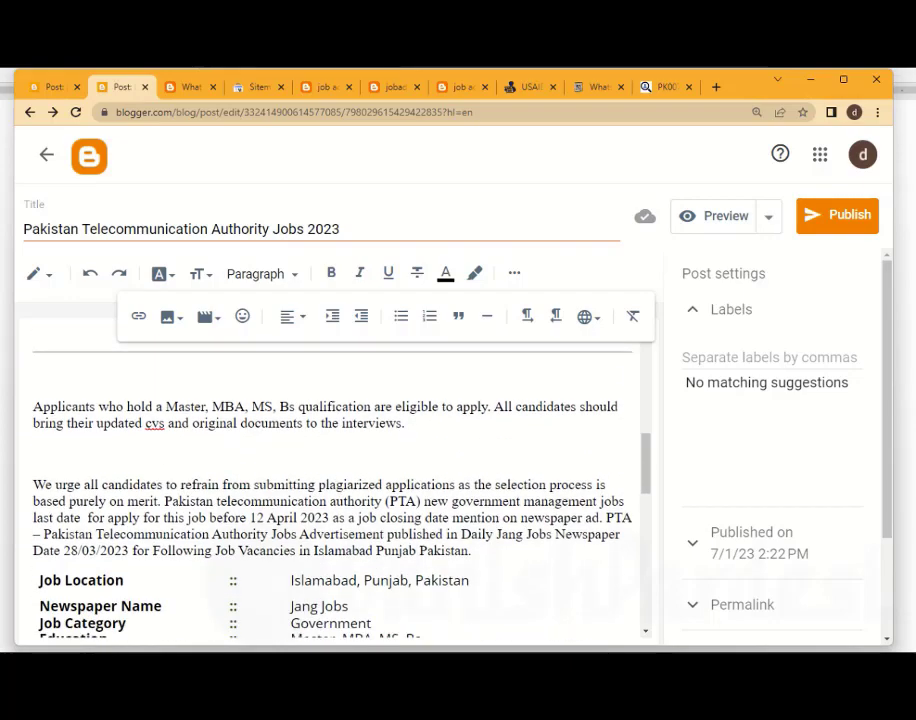
drag(471, 551, 33, 399)
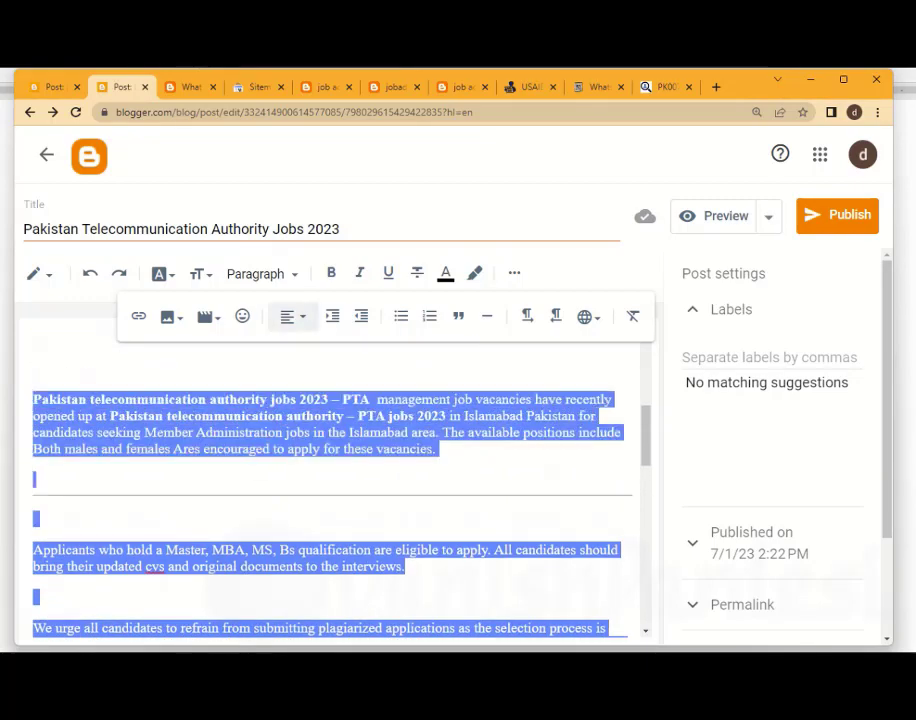
click(292, 316)
click(329, 442)
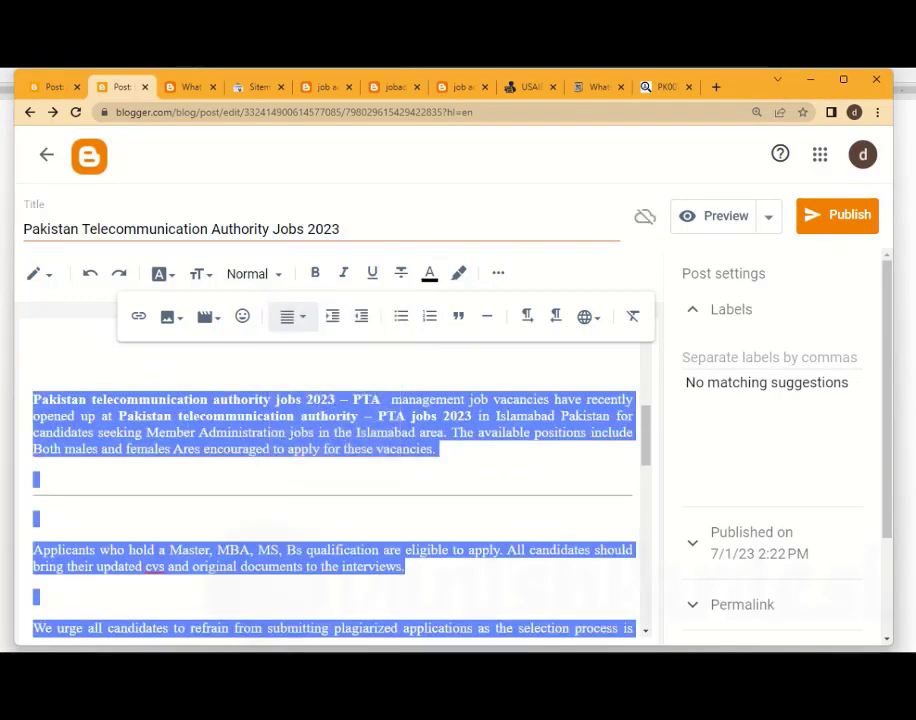
click(334, 432)
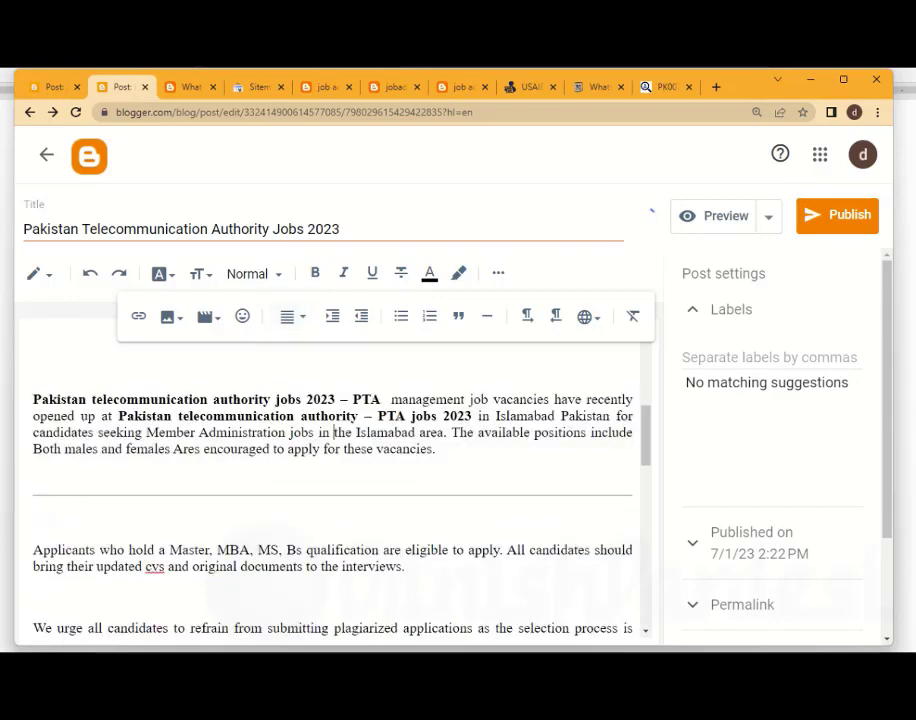
scroll(333, 480, down, 5)
drag(471, 479, 33, 412)
click(398, 413)
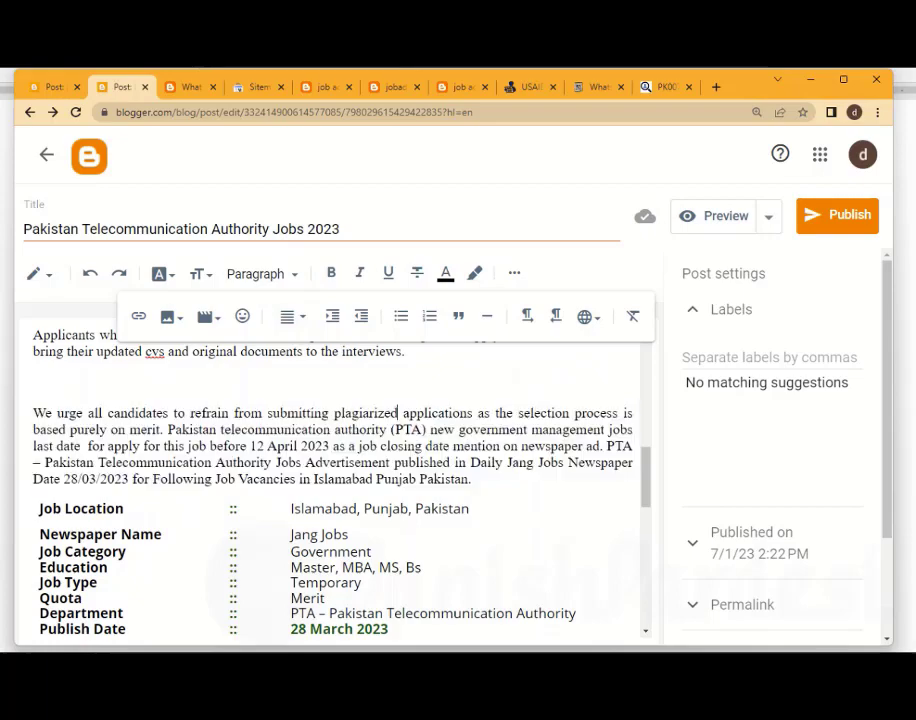
Delete the extra blank lines between "Member Administration" and the "Job Apply Procedure [Terms & Conditions]" heading
scroll(333, 480, down, 3)
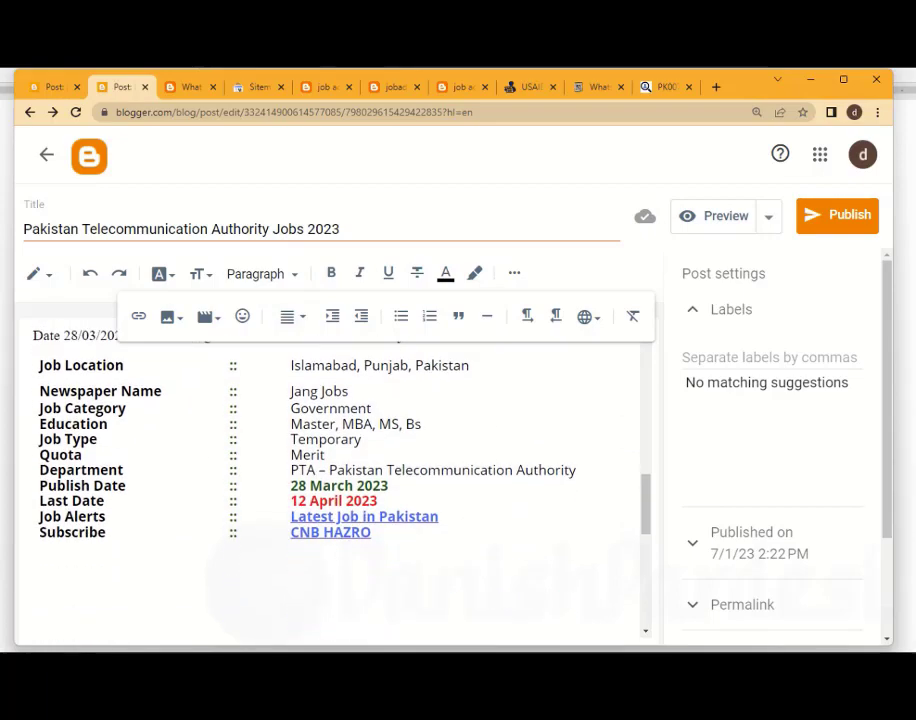
scroll(333, 480, down, 5)
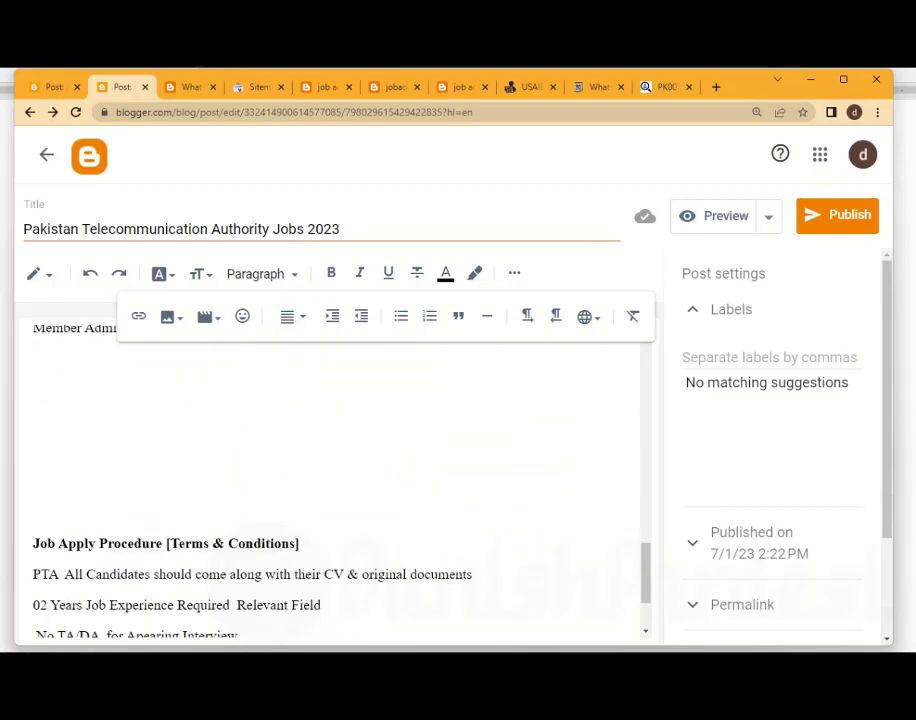
click(37, 553)
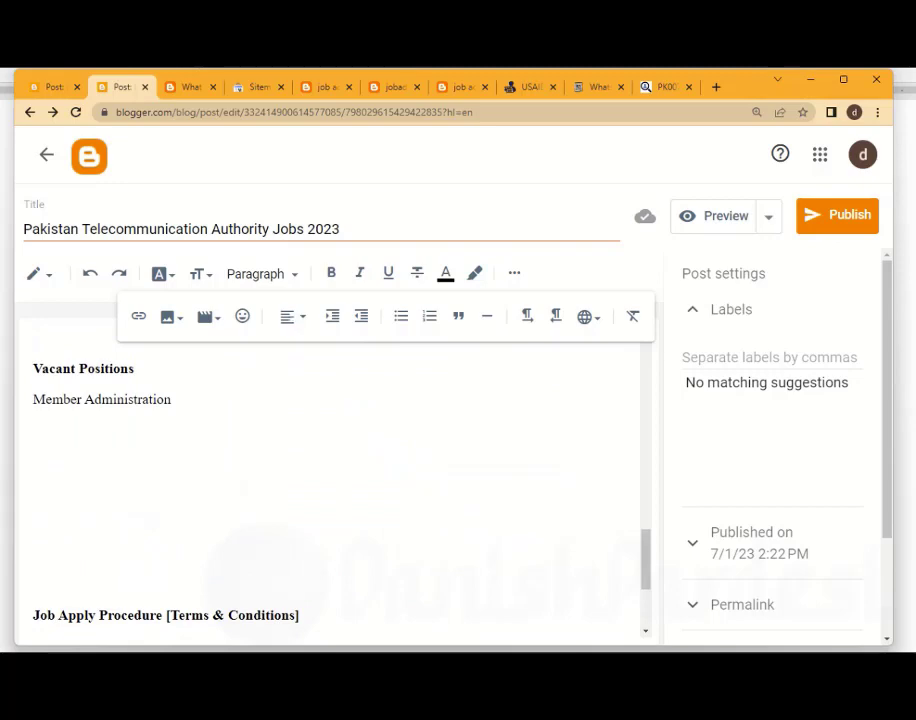
key(shift+Up)
key(shift+Up)
key(shift+Up)
key(BackSpace)
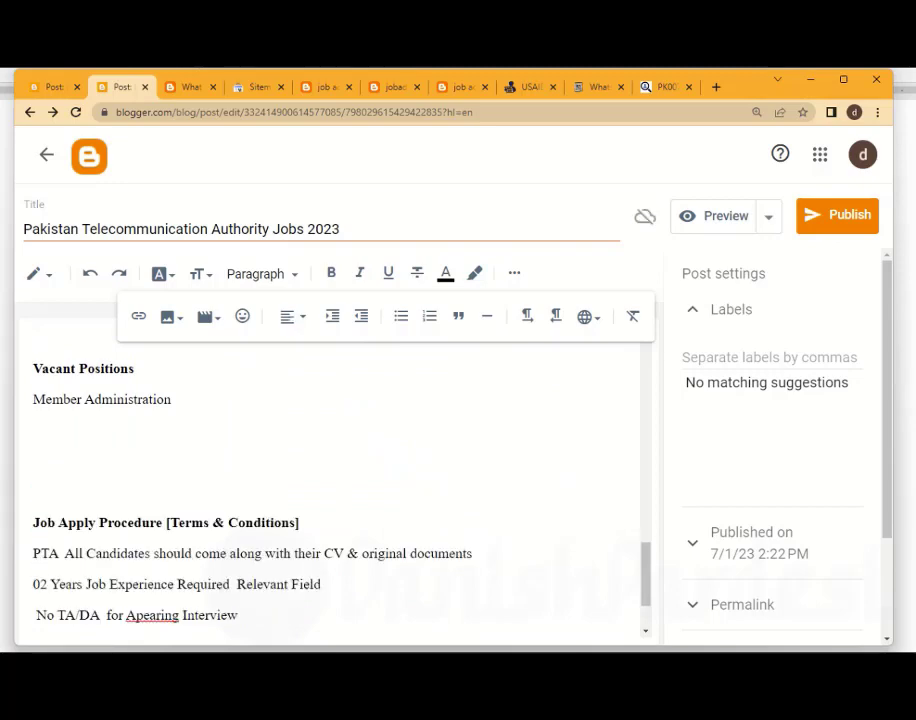
key(BackSpace)
key(BackSpace)
Delete the extra blank lines between the job details table and the "Vacant Positions" heading
scroll(330, 480, up, 3)
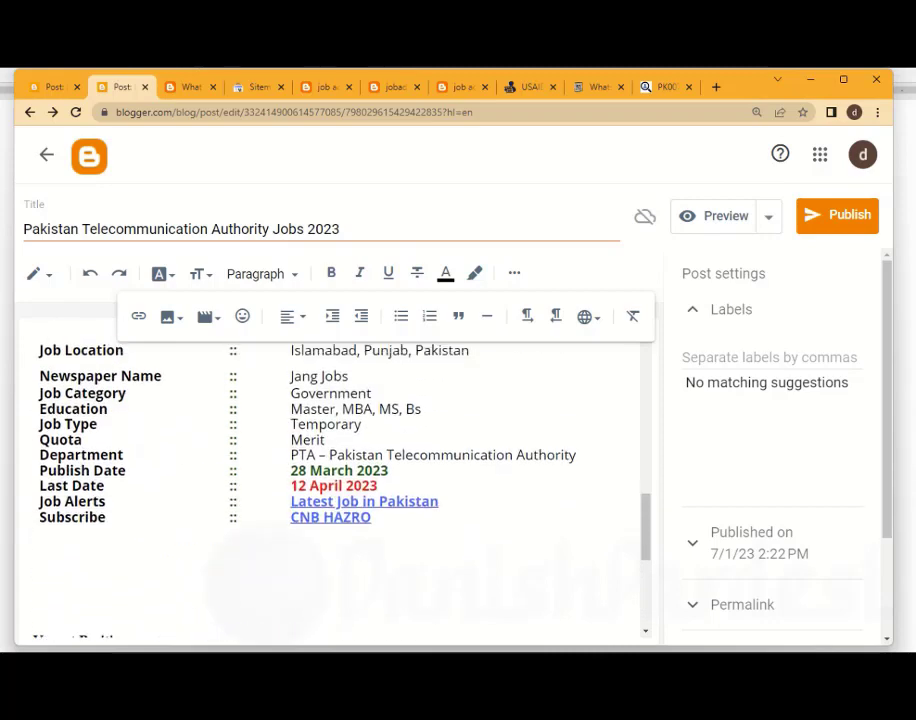
scroll(330, 480, down, 2)
drag(34, 440, 34, 409)
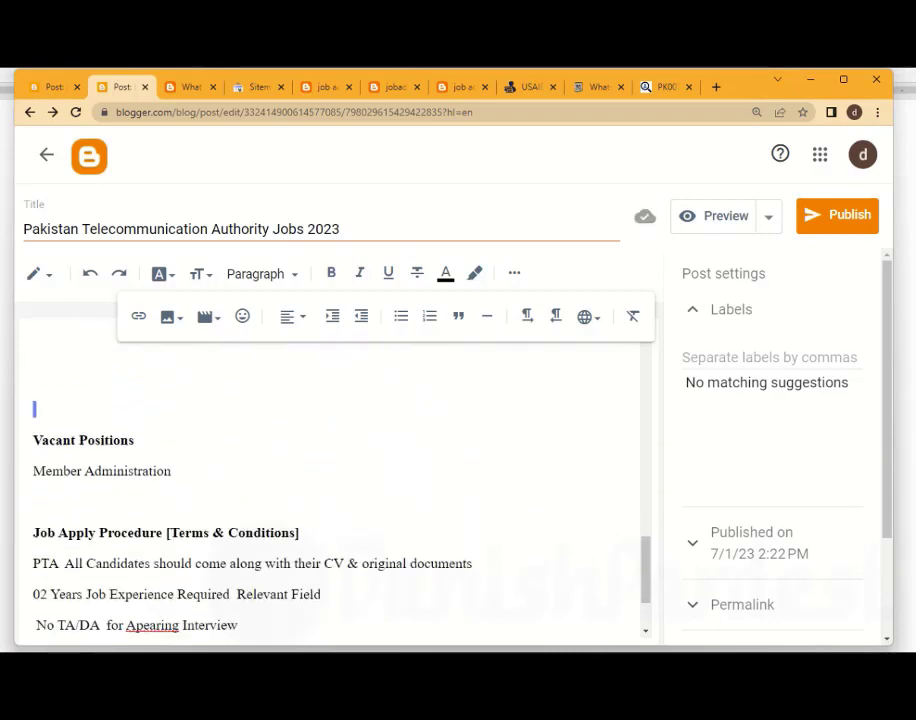
key(BackSpace)
scroll(330, 480, up, 2)
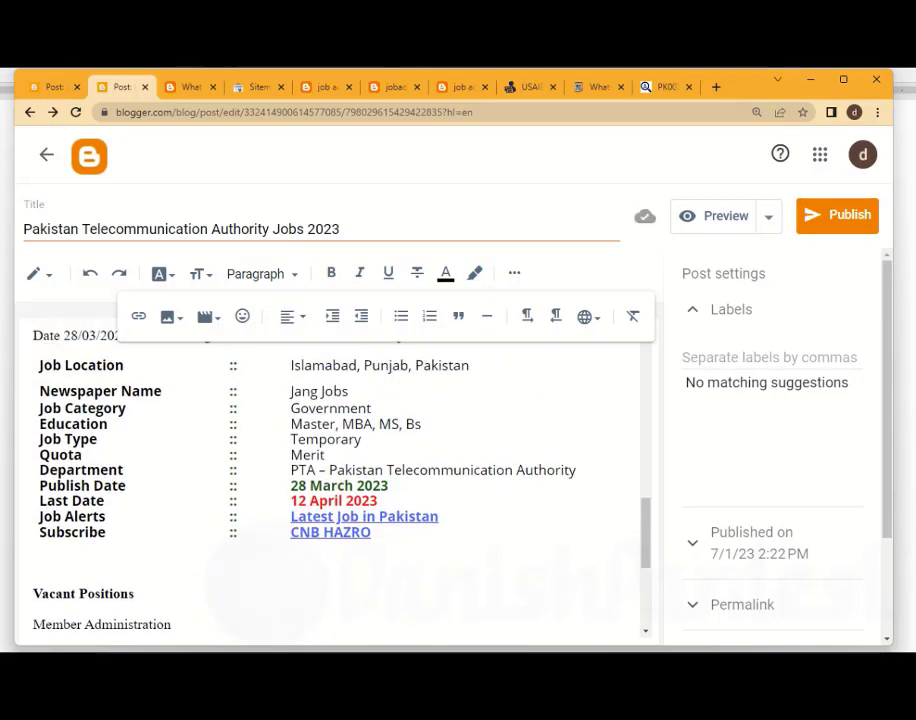
Add the existing label "Govt Jobs" to the post
click(769, 358)
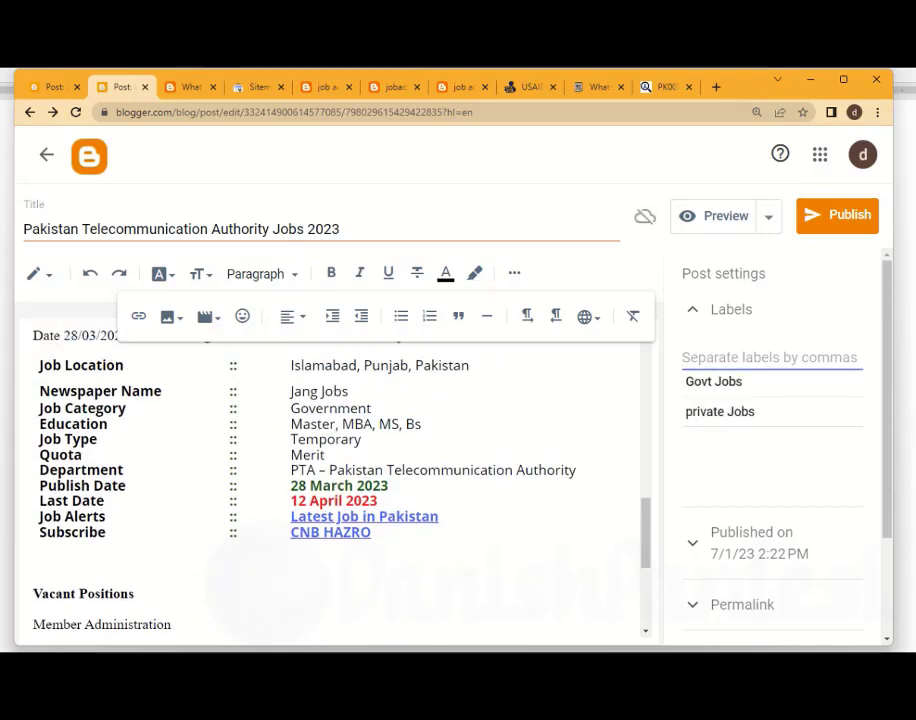
click(730, 382)
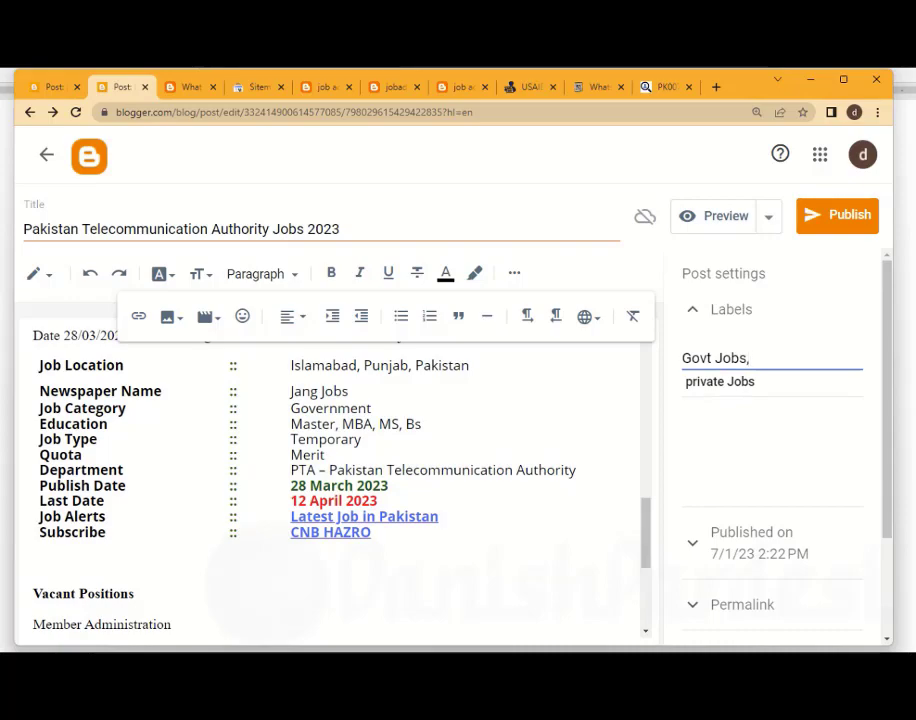
click(136, 594)
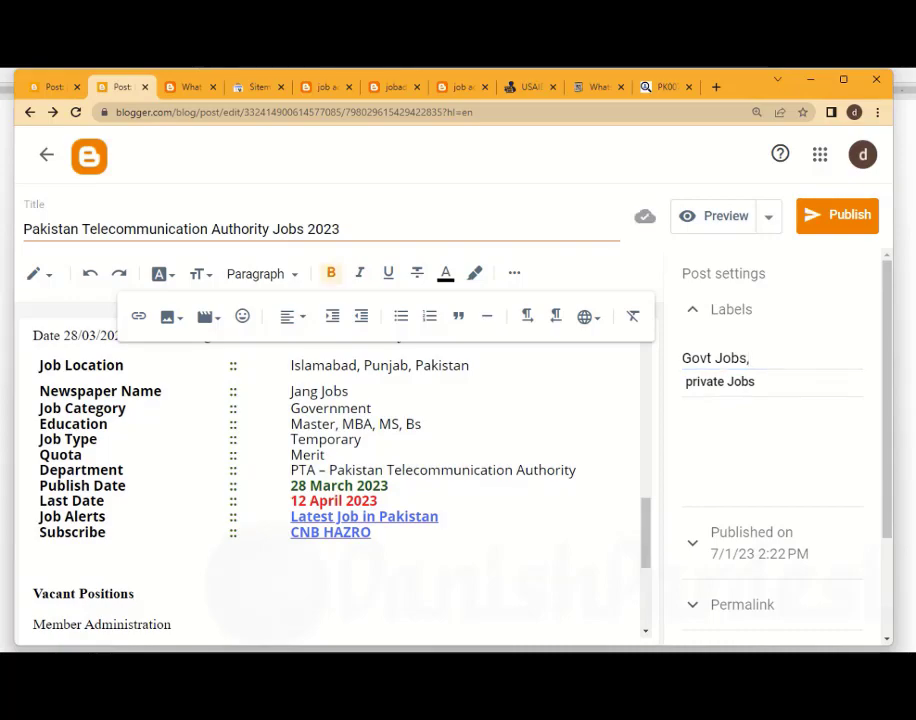
click(418, 229)
Copy the first paragraph's text from its beginning through "Member Administration jobs"
scroll(330, 470, up, 5)
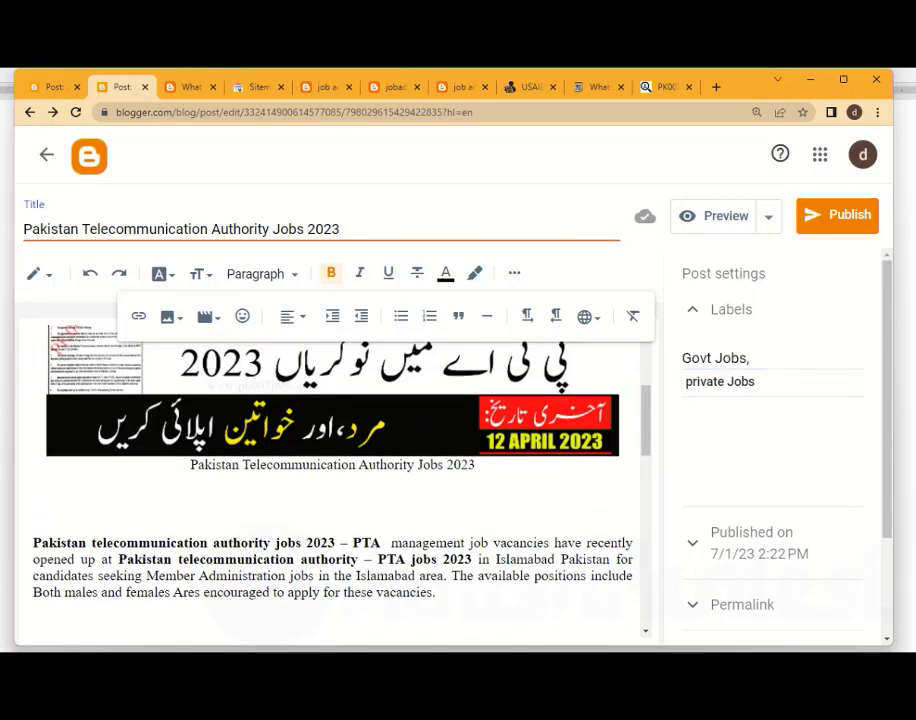
drag(33, 543, 314, 576)
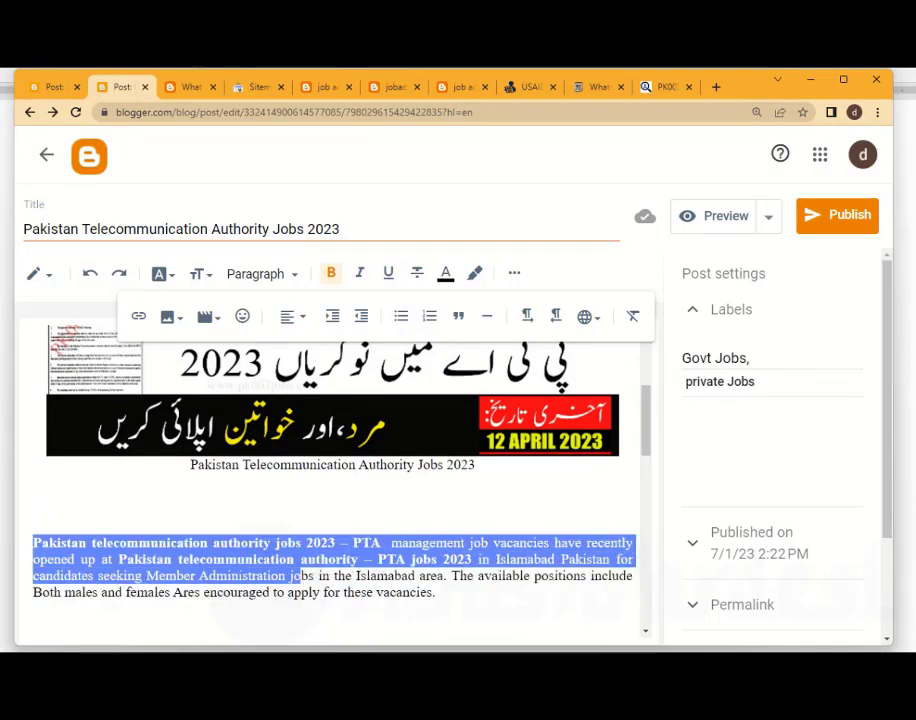
right_click(289, 575)
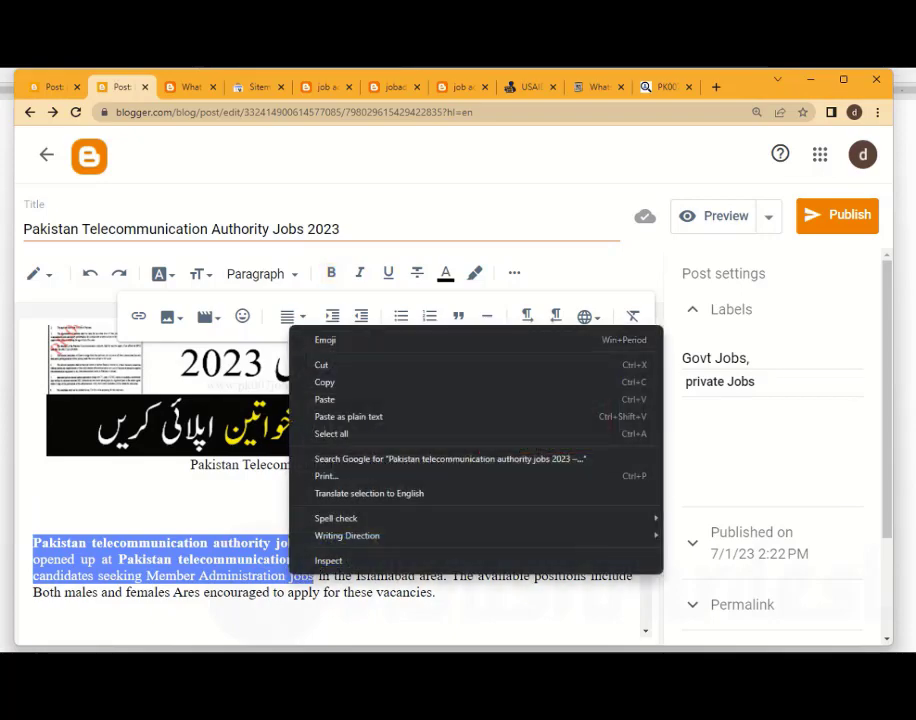
click(326, 383)
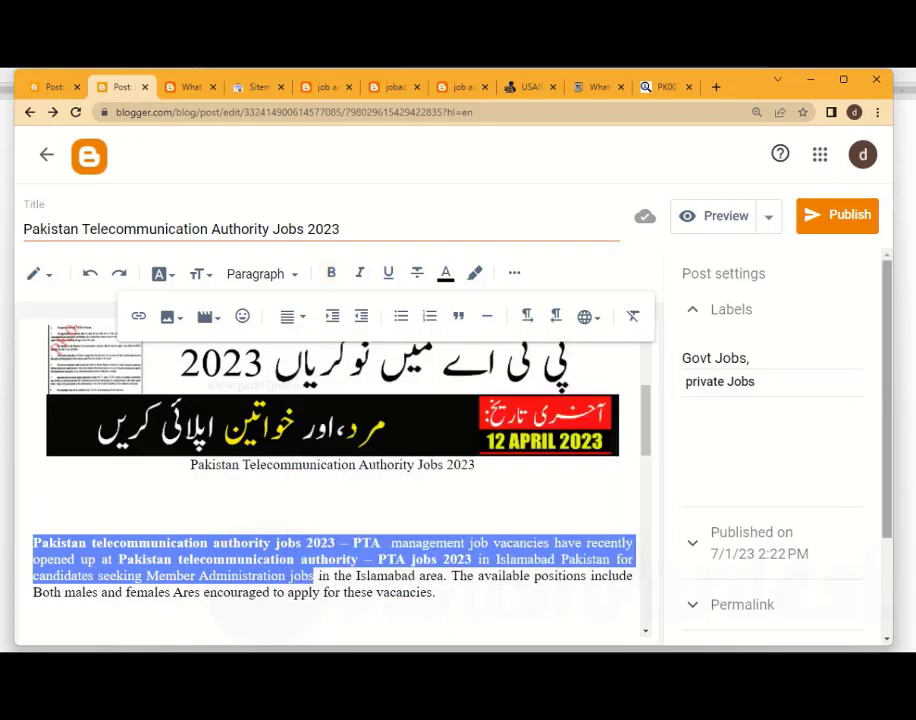
Paste the copied text as the post's search description and trim the cut-off last word so it ends with "authority – PTA"
scroll(772, 450, down, 3)
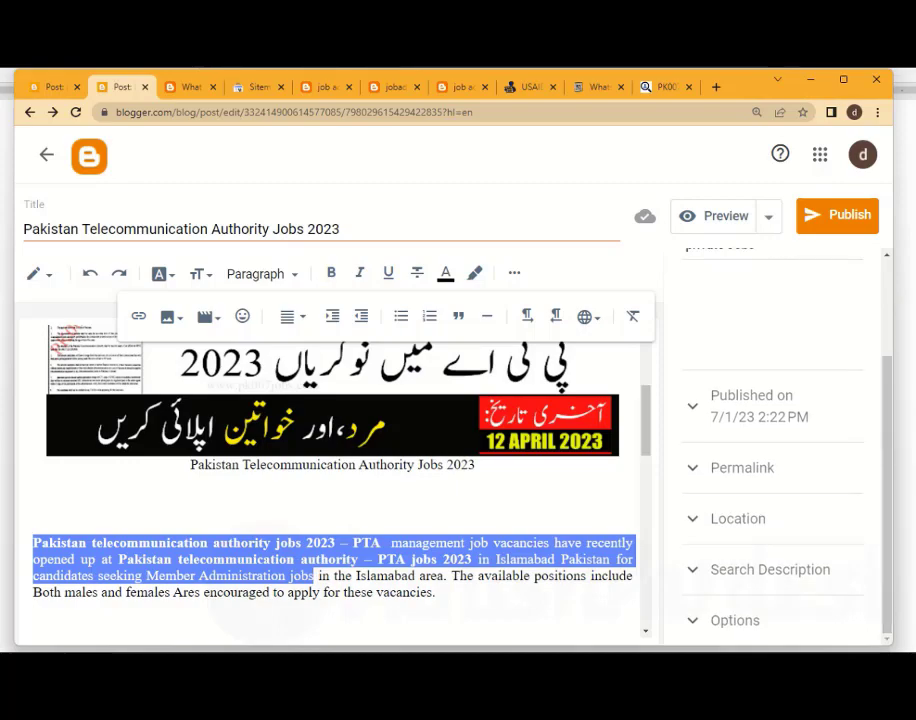
click(770, 570)
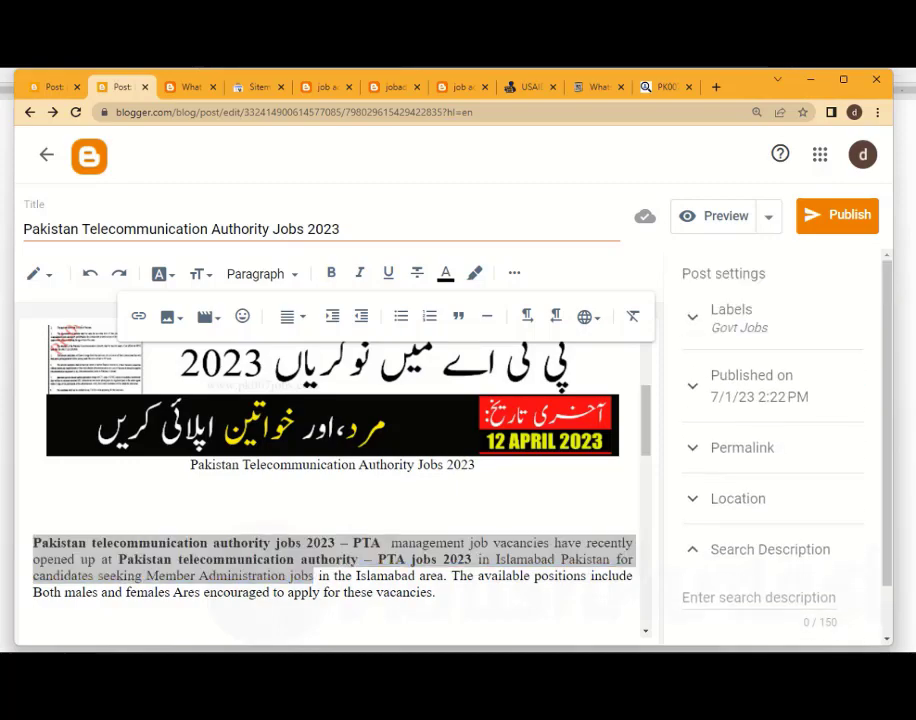
click(759, 598)
right_click(729, 596)
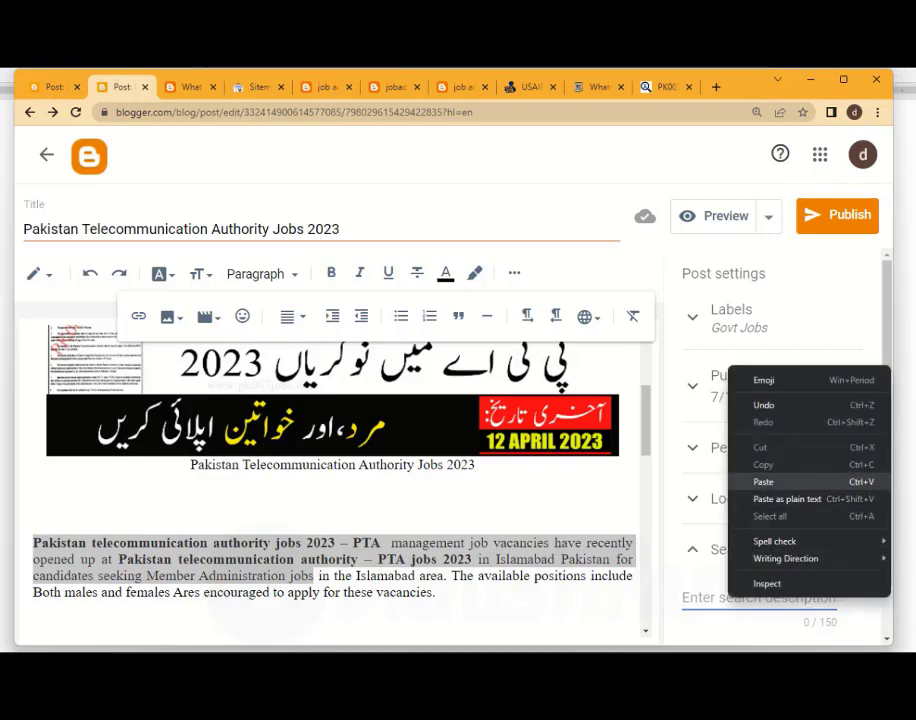
click(763, 482)
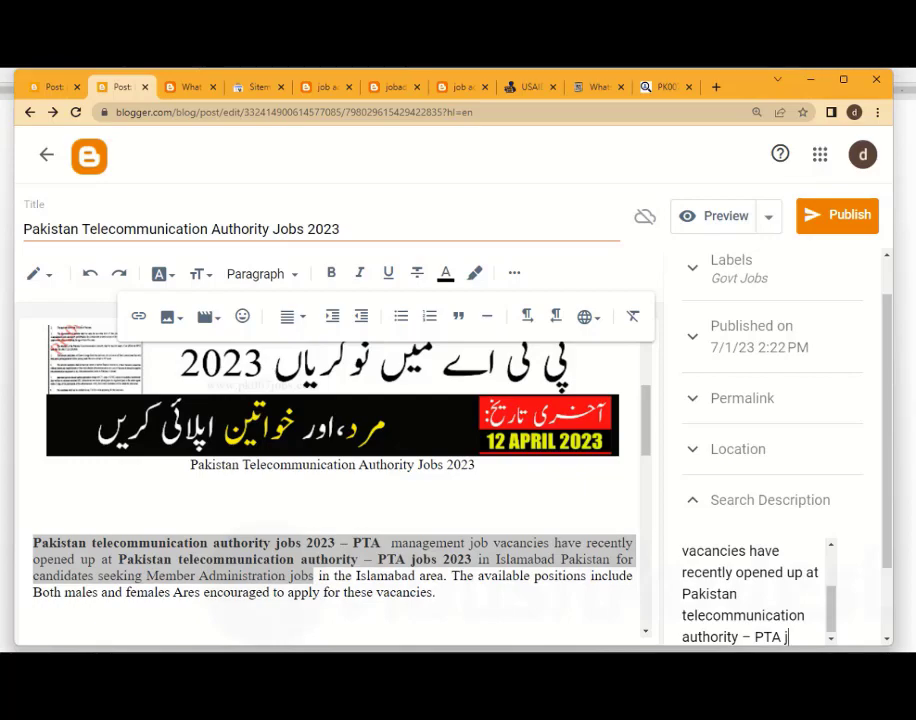
key(BackSpace)
key(BackSpace)
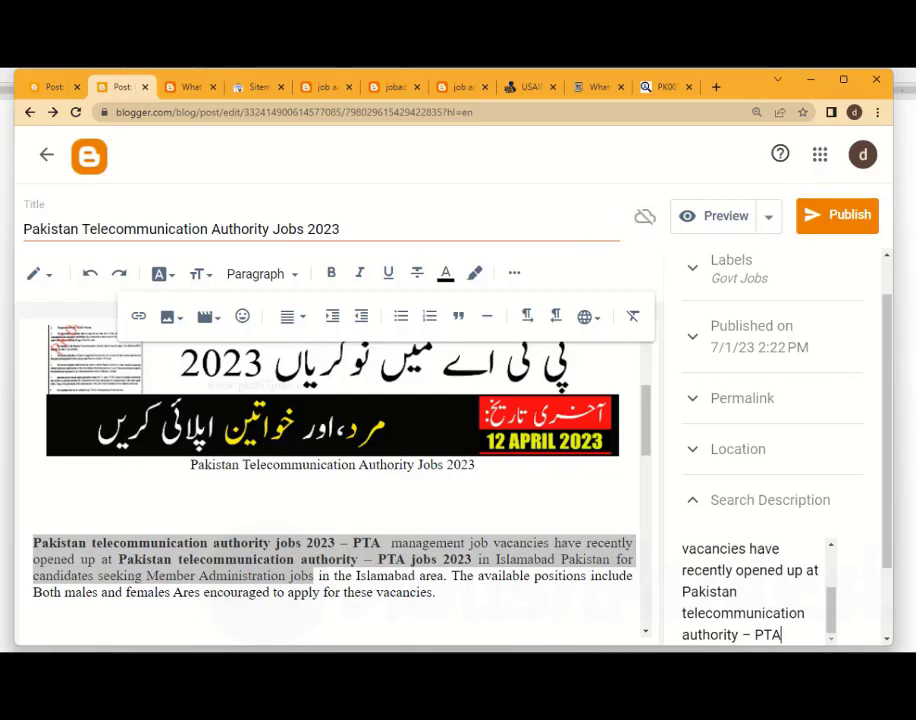
scroll(772, 450, down, 1)
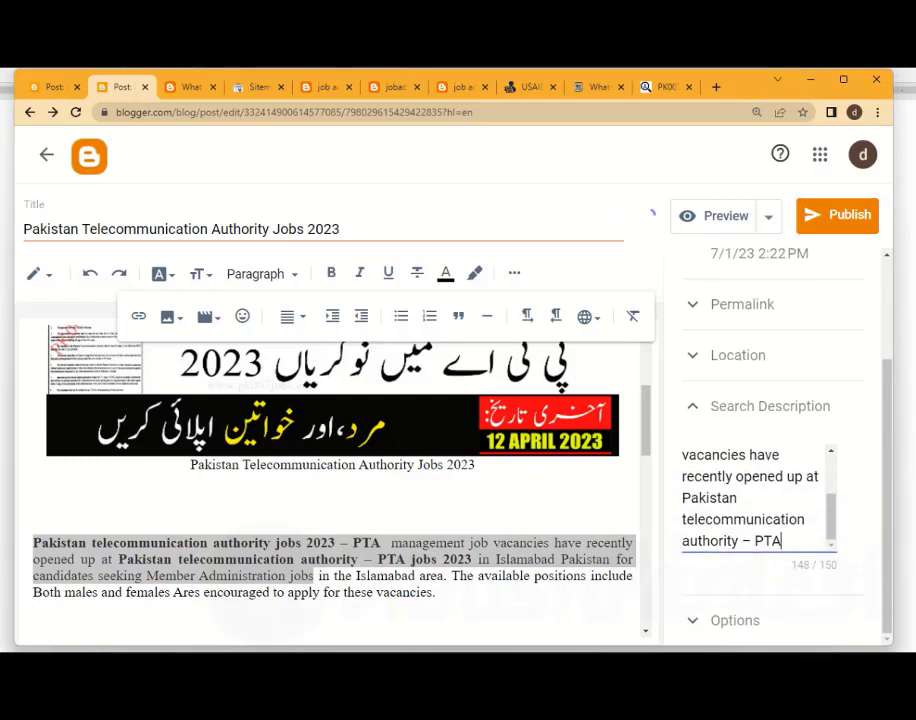
click(769, 406)
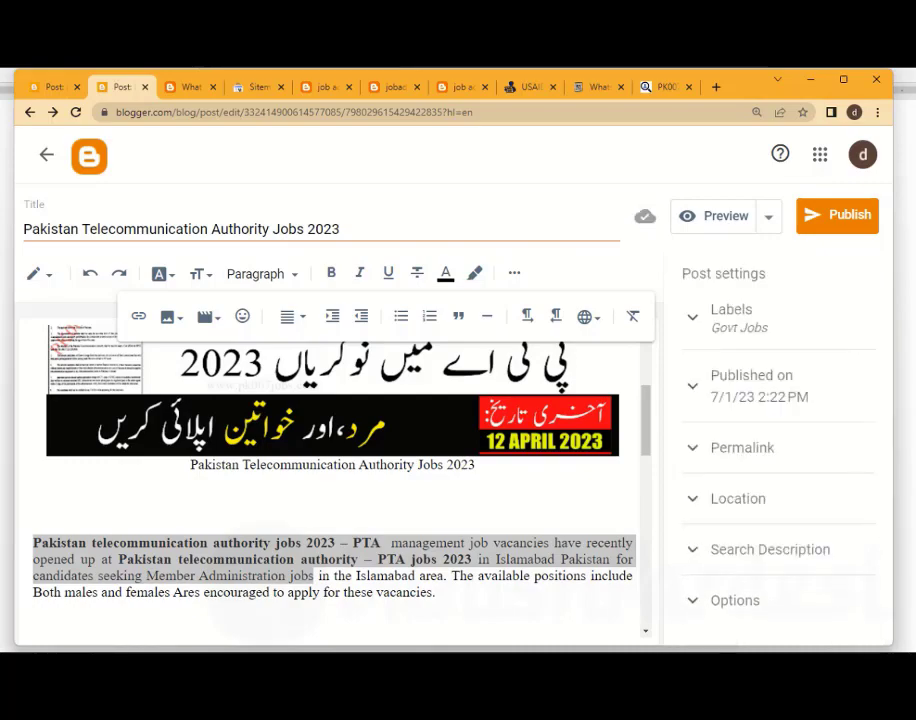
scroll(332, 480, down, 3)
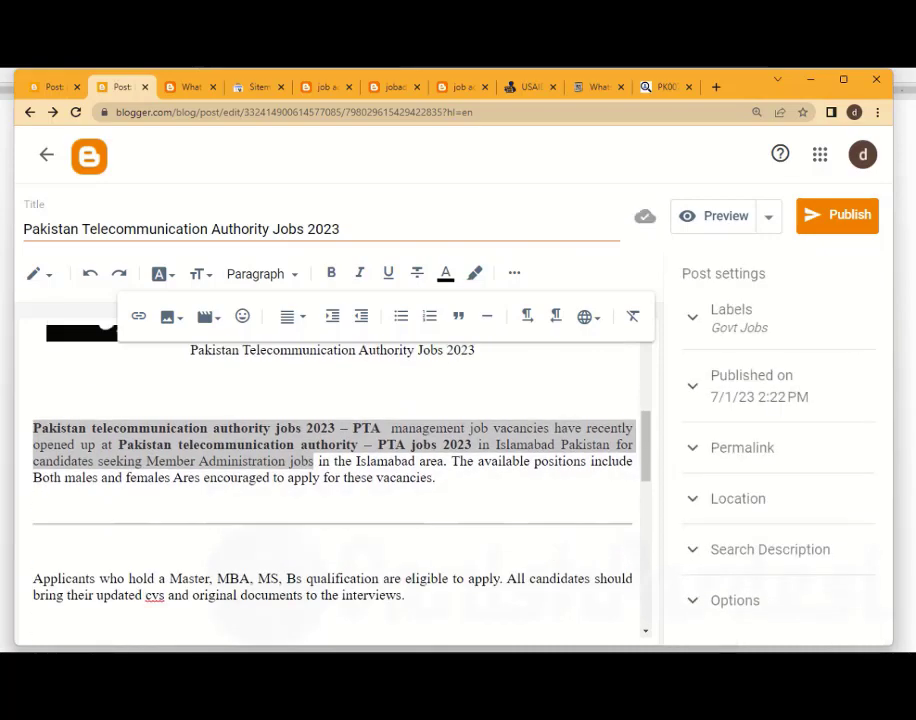
click(35, 407)
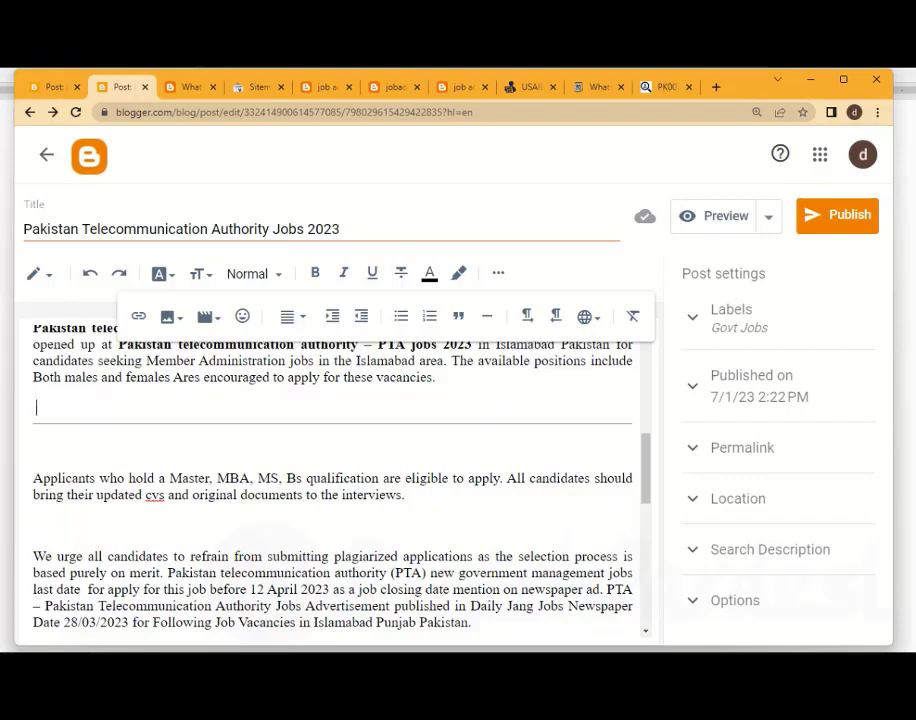
scroll(332, 480, up, 2)
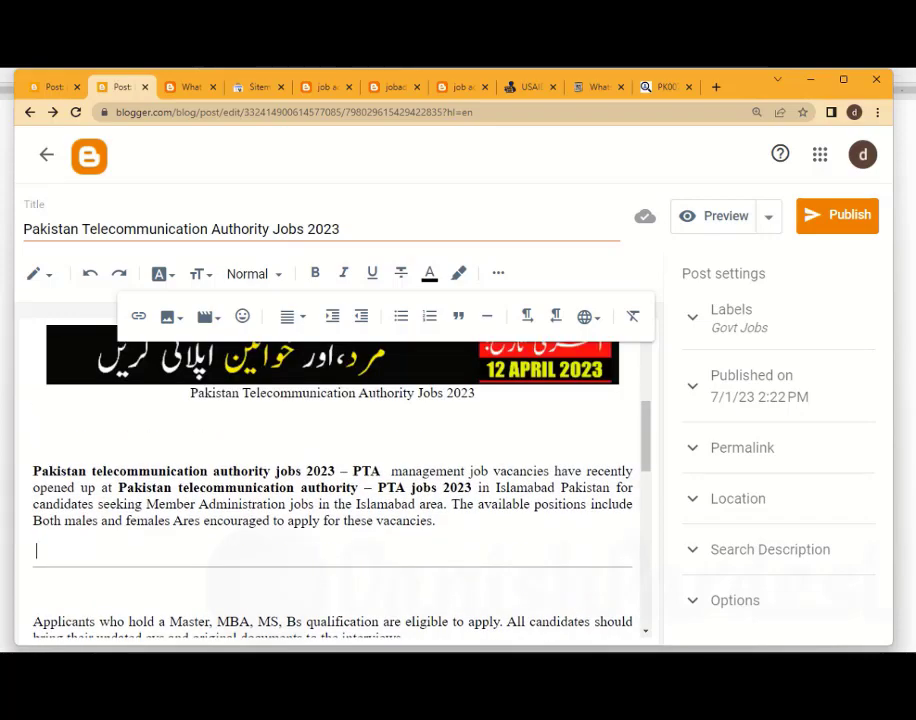
click(770, 550)
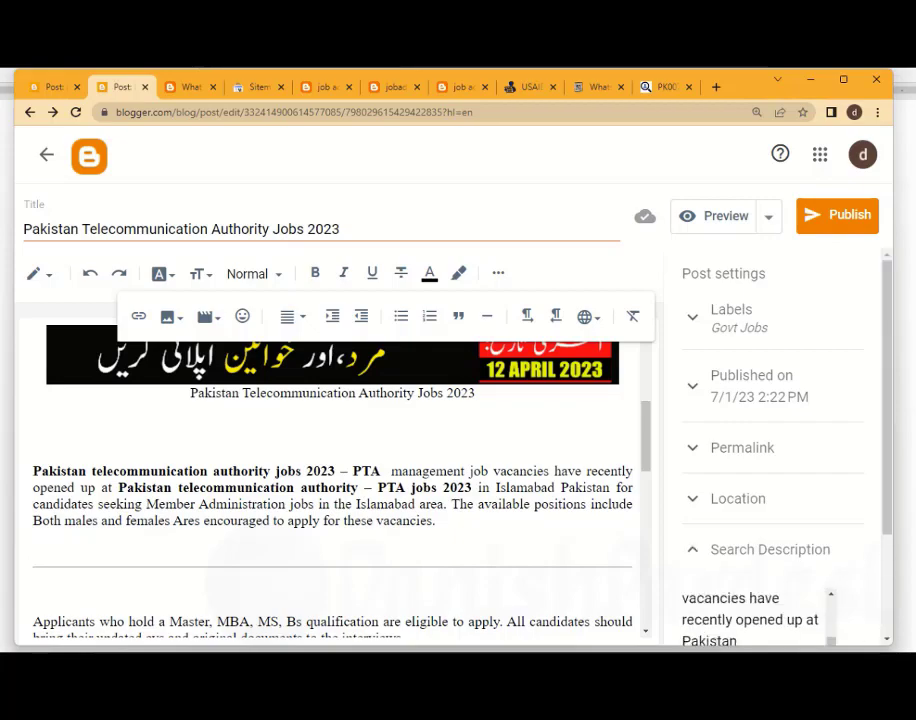
click(770, 550)
Upload the image 1.jpg from the computer and insert it on a new line below the "Job Advertisement" heading
scroll(332, 480, down, 2)
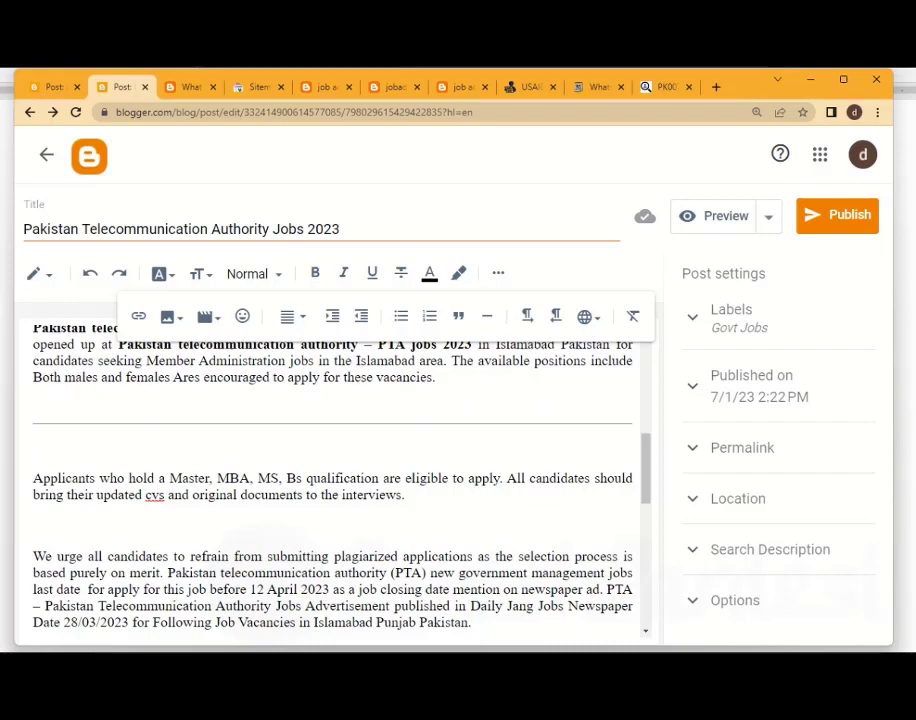
scroll(332, 480, down, 5)
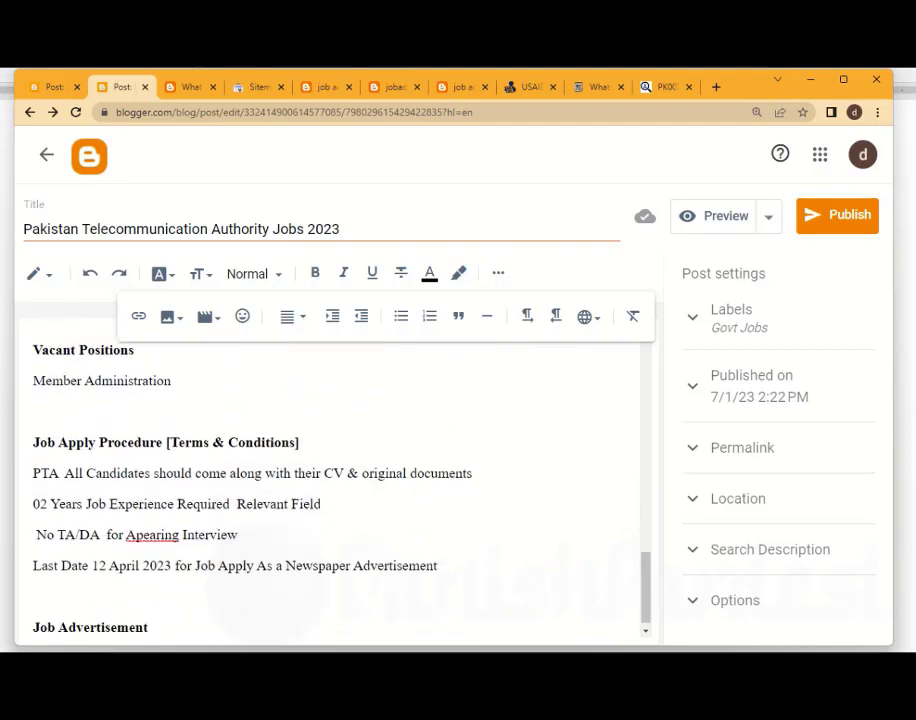
click(148, 615)
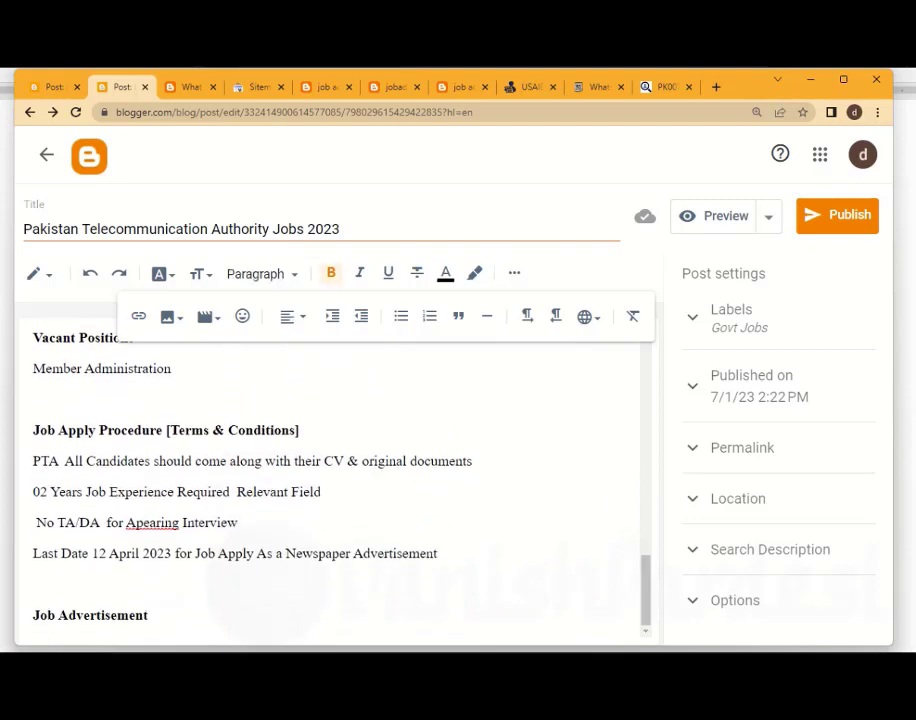
key(Return)
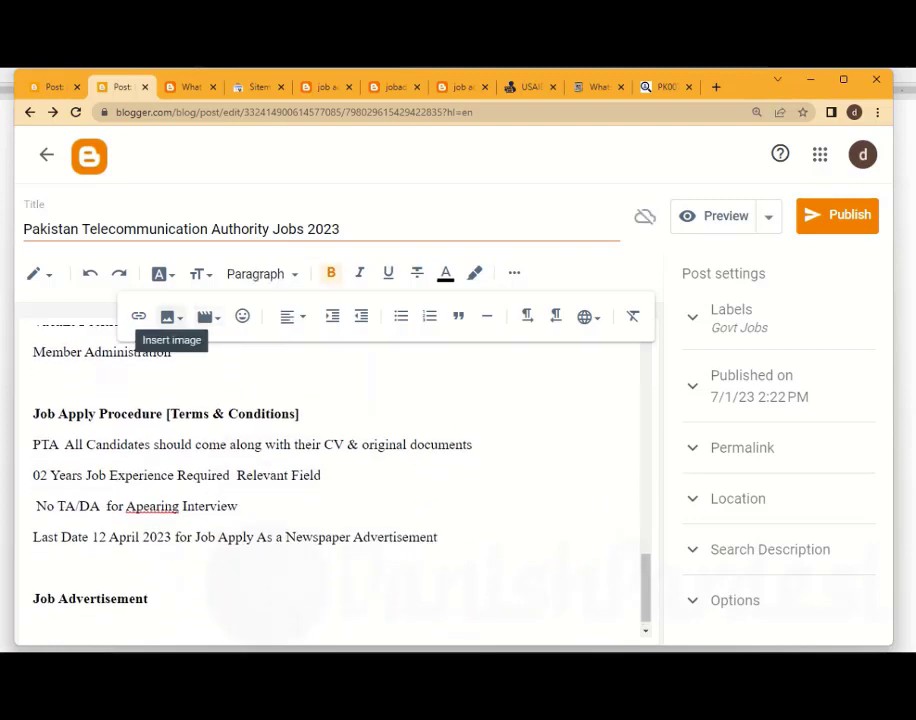
click(168, 316)
click(275, 359)
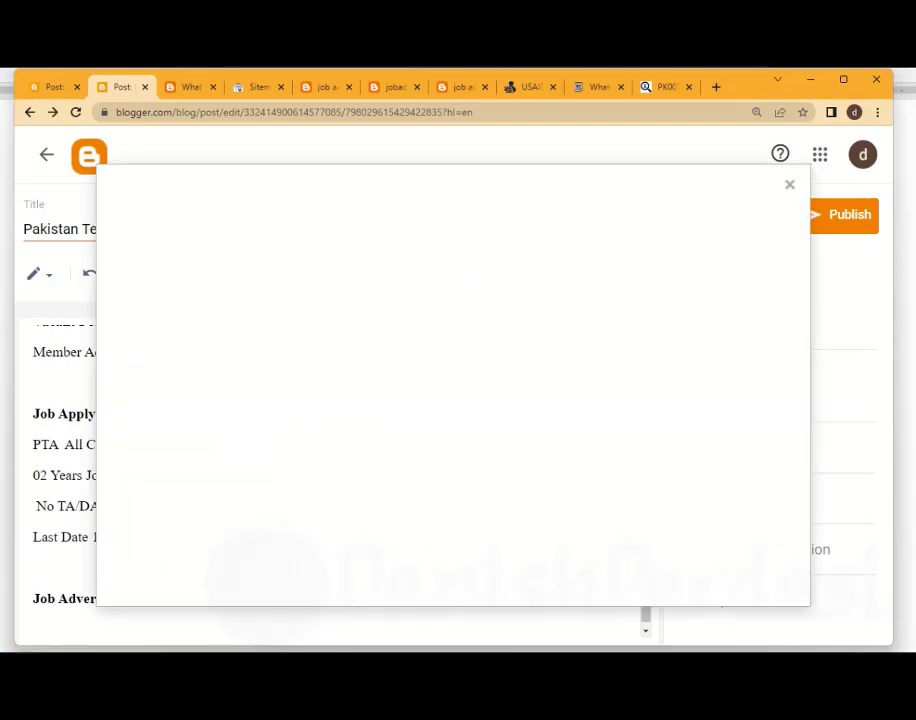
click(154, 285)
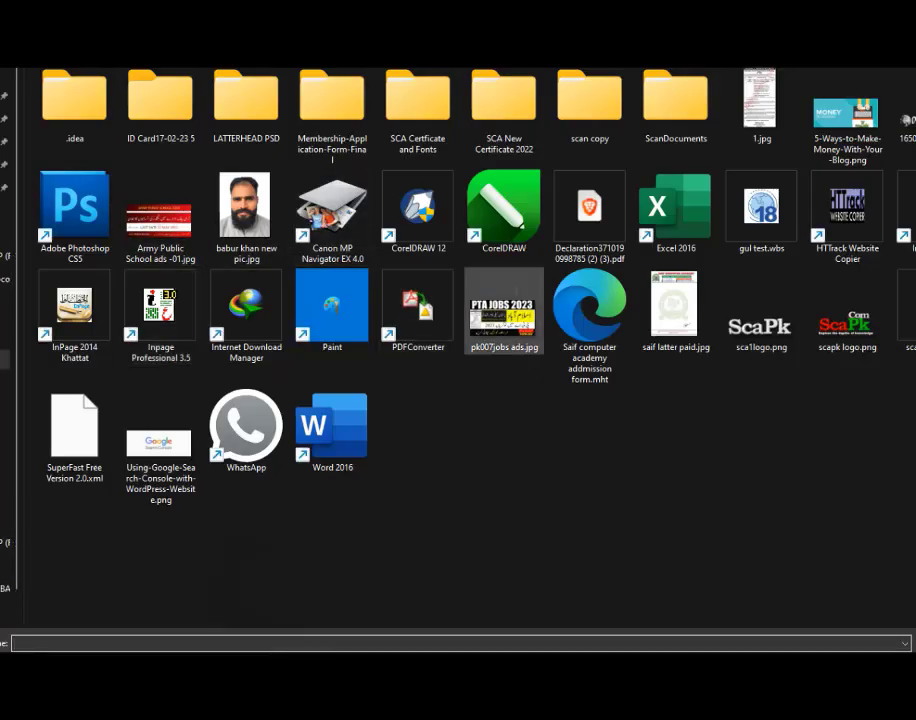
click(760, 105)
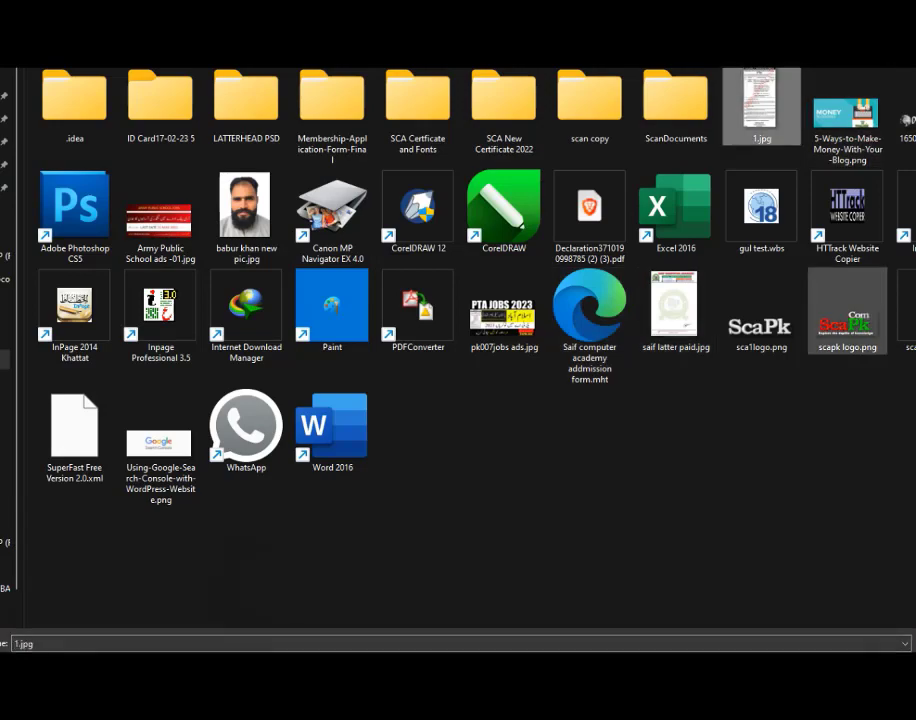
key(Return)
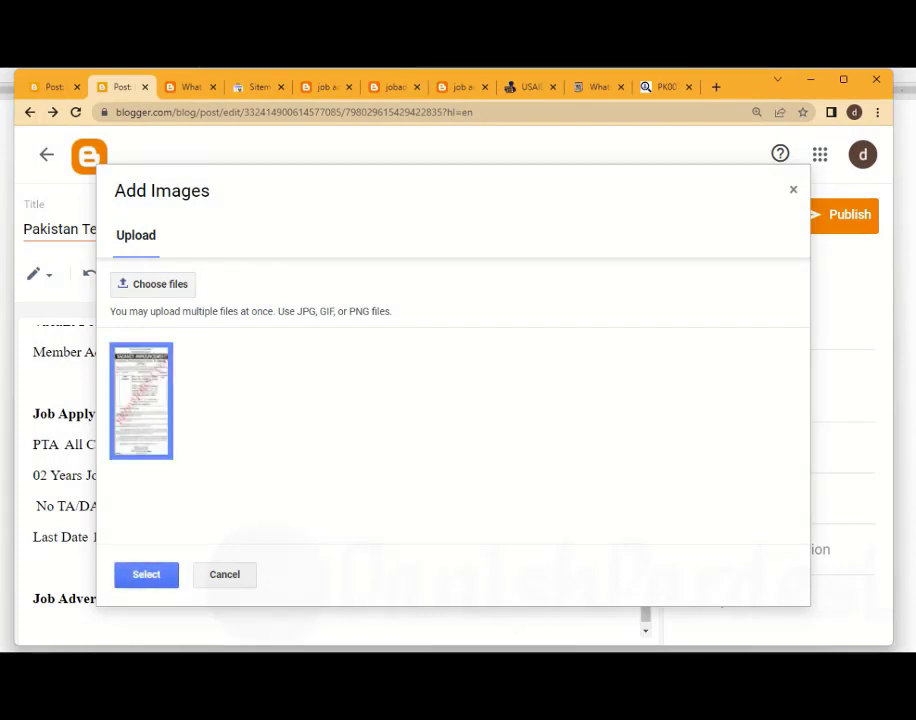
click(146, 575)
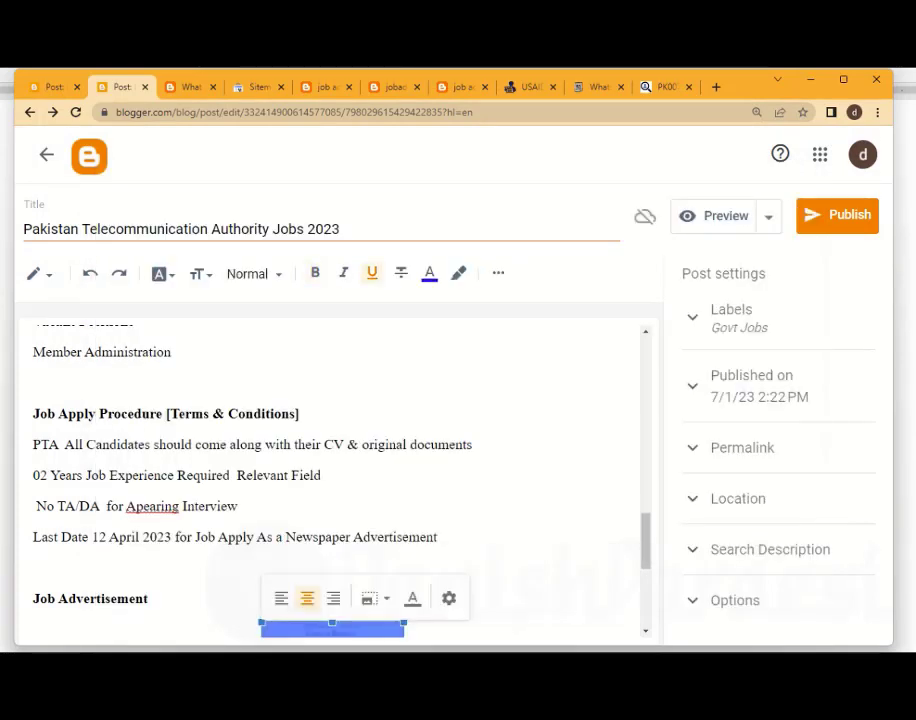
Set the job advertisement image's size to Extra large and deselect it
click(375, 598)
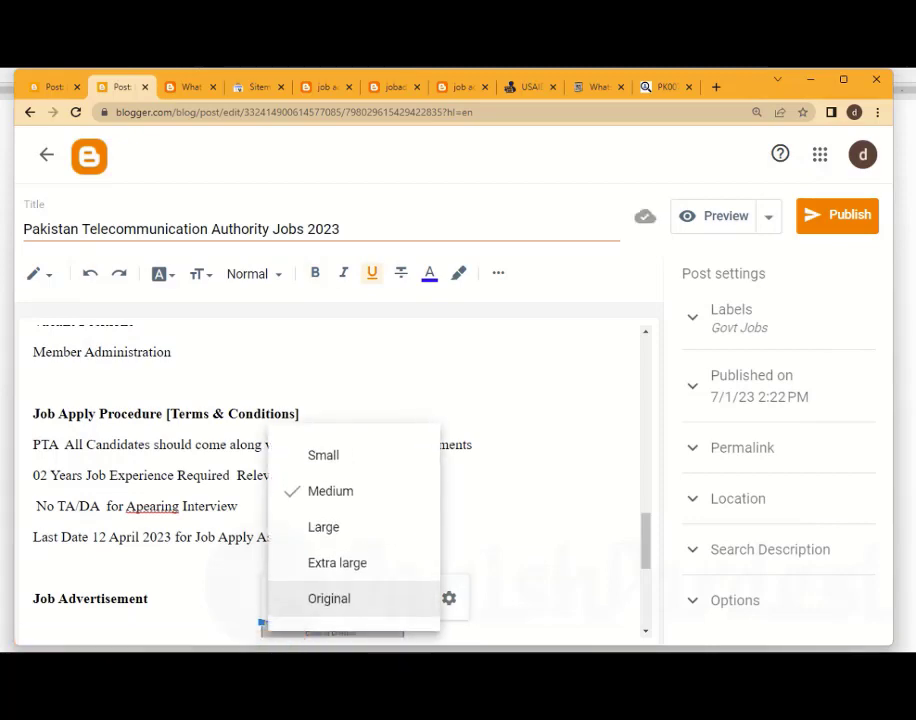
click(337, 563)
scroll(332, 480, down, 5)
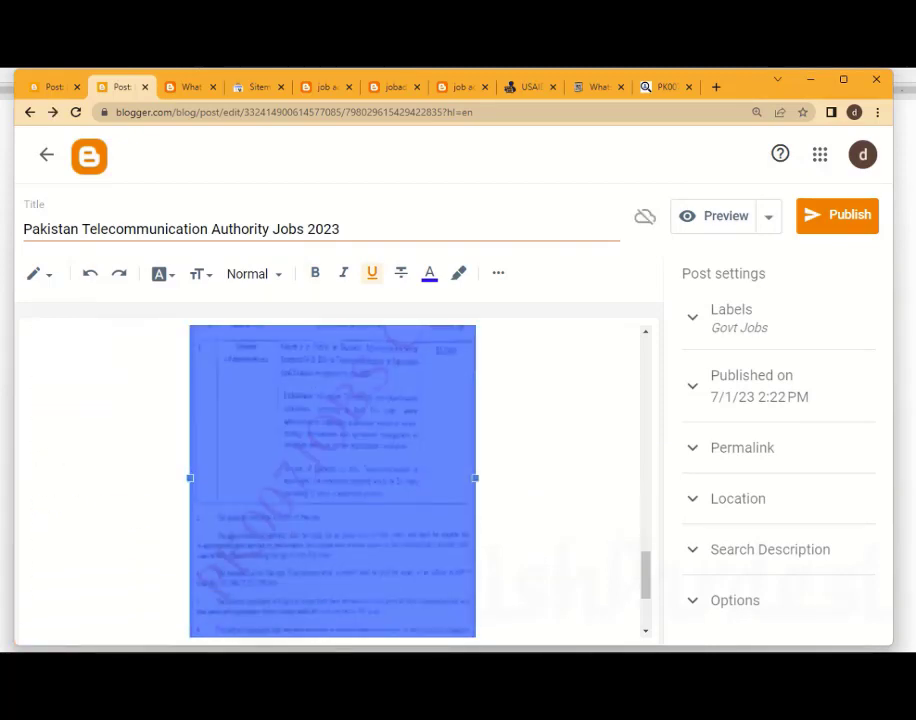
scroll(332, 480, down, 3)
scroll(332, 480, up, 5)
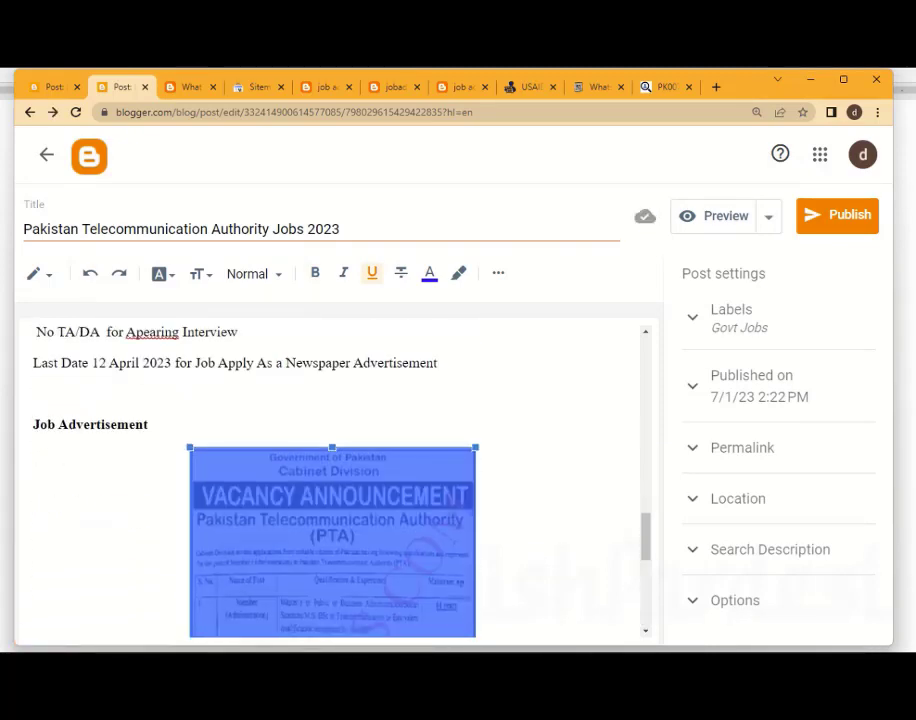
click(149, 425)
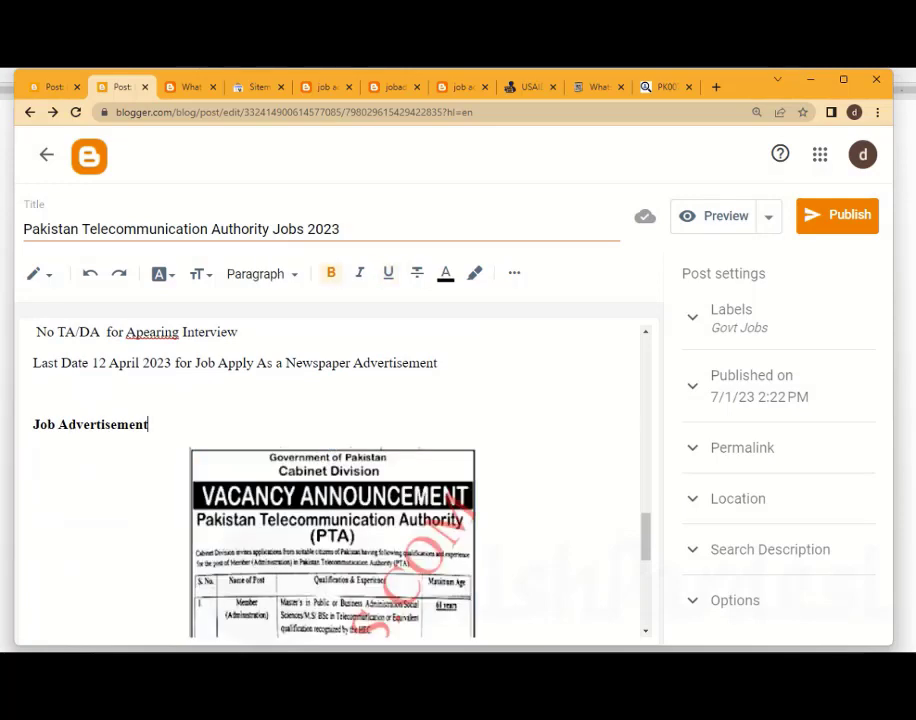
Copy the post title and paste it as both the alt text and the title text of the job advertisement image
double_click(285, 229)
click(275, 229)
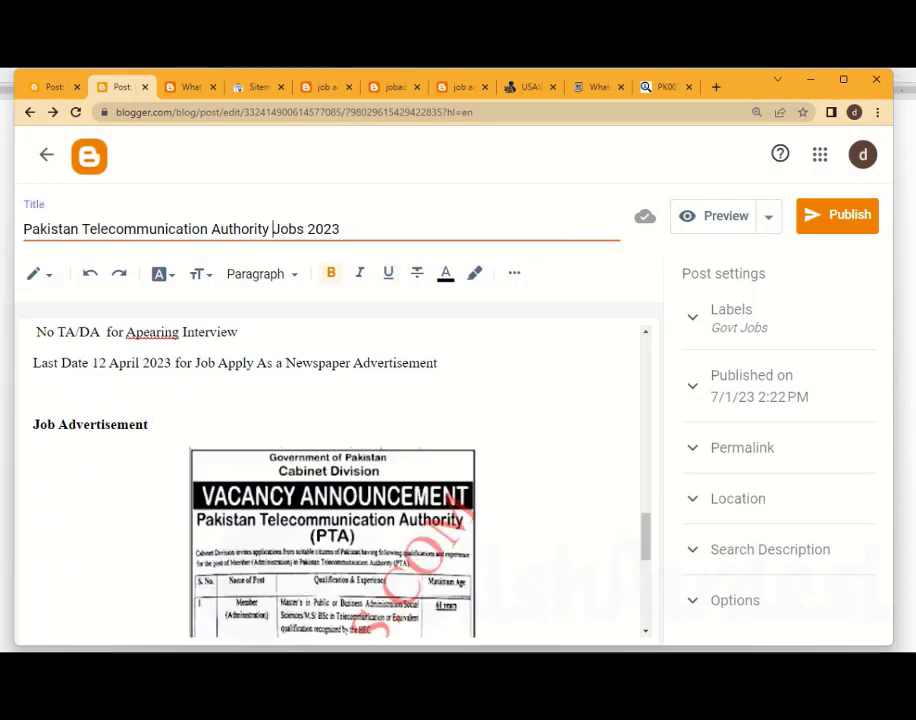
key(ctrl+a)
key(ctrl+c)
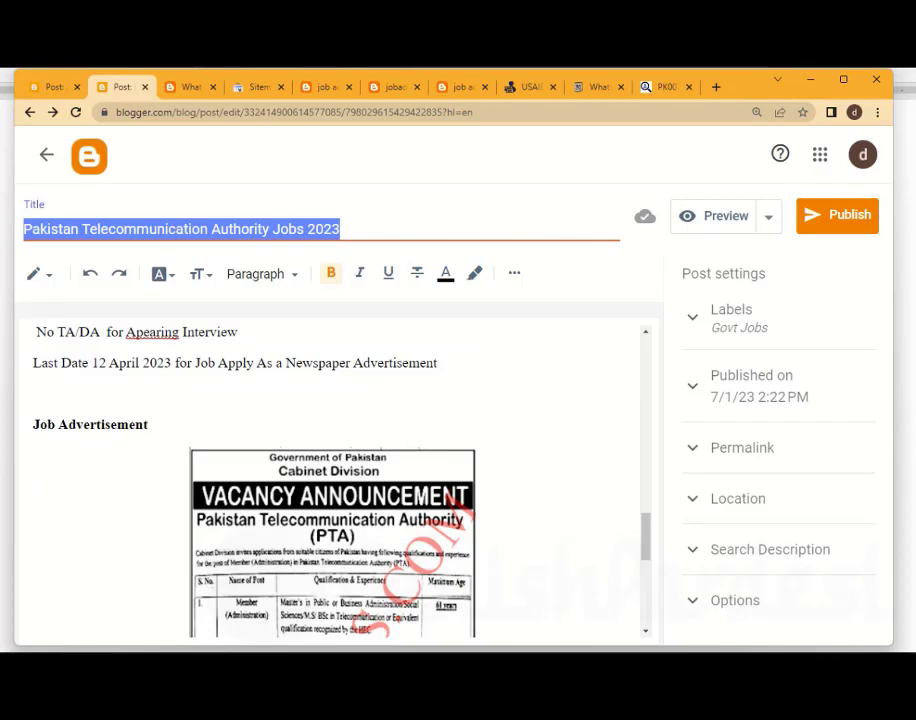
scroll(330, 480, down, 5)
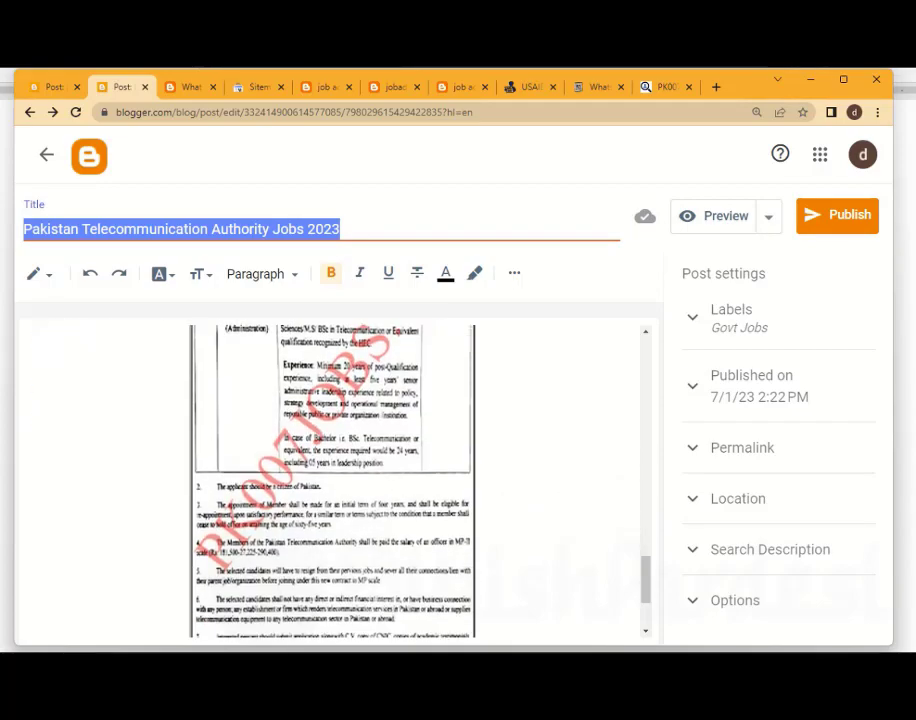
click(332, 480)
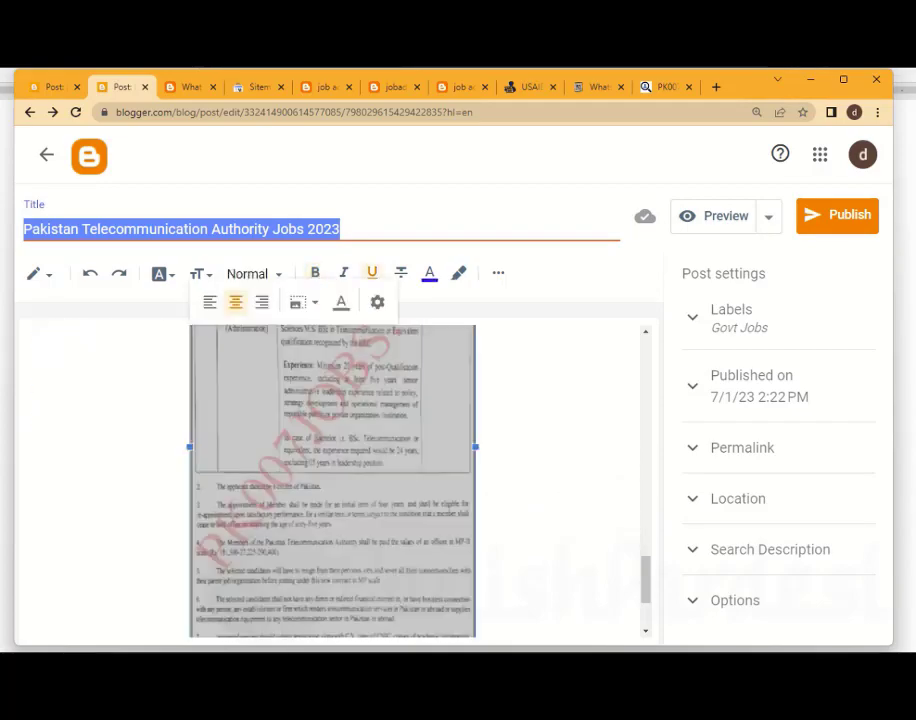
click(377, 302)
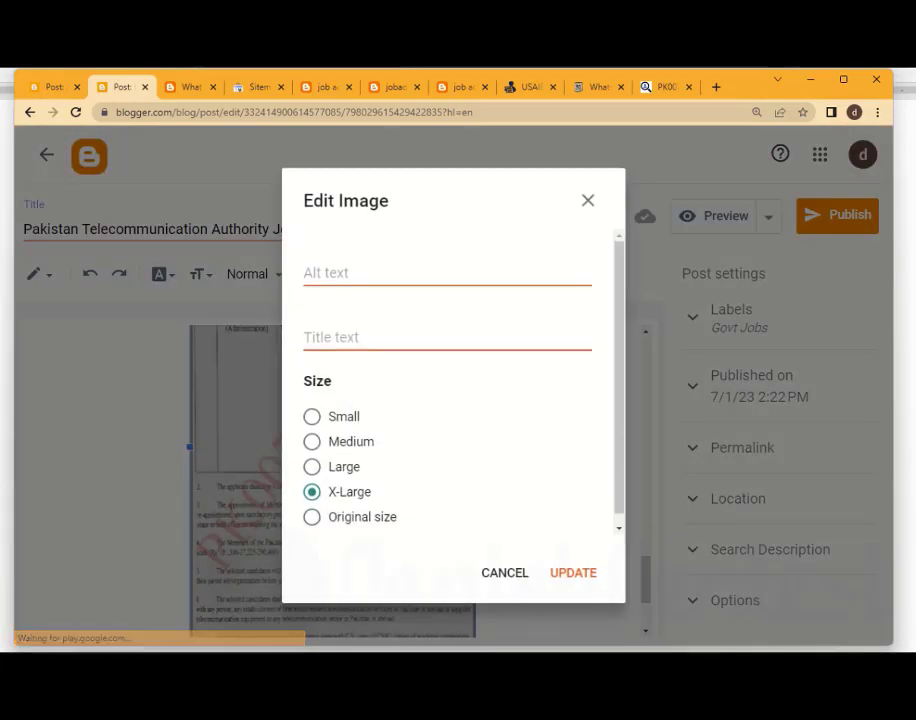
click(369, 274)
right_click(369, 275)
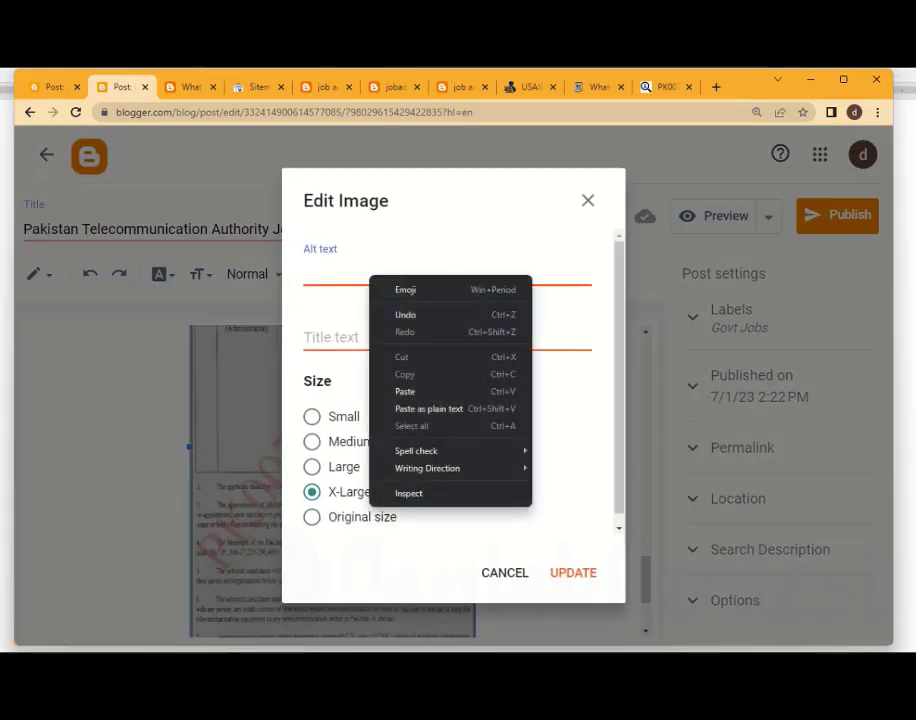
click(405, 391)
click(379, 340)
right_click(379, 340)
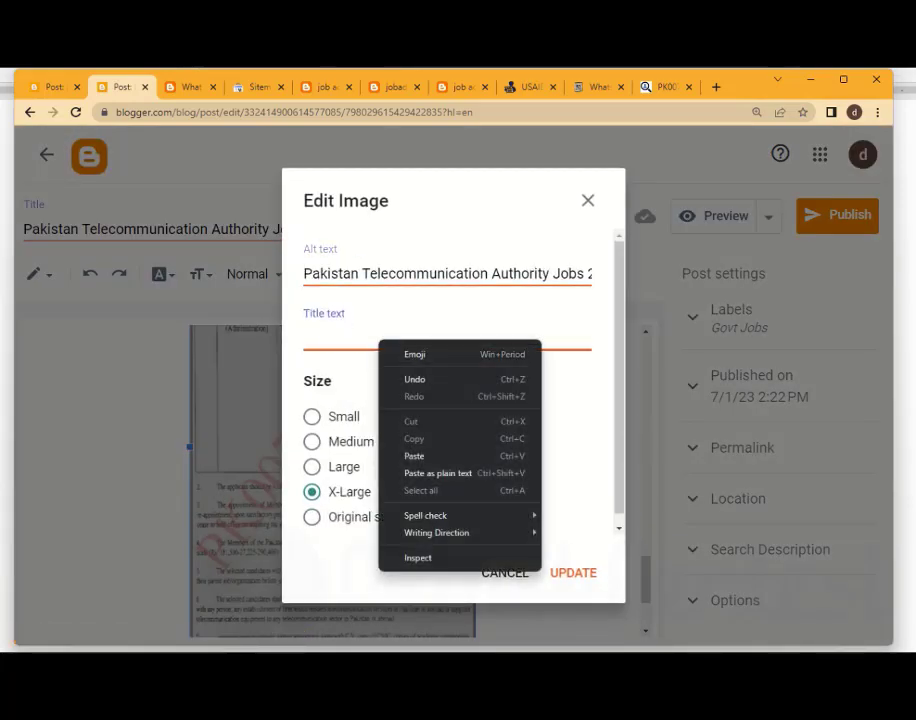
click(412, 456)
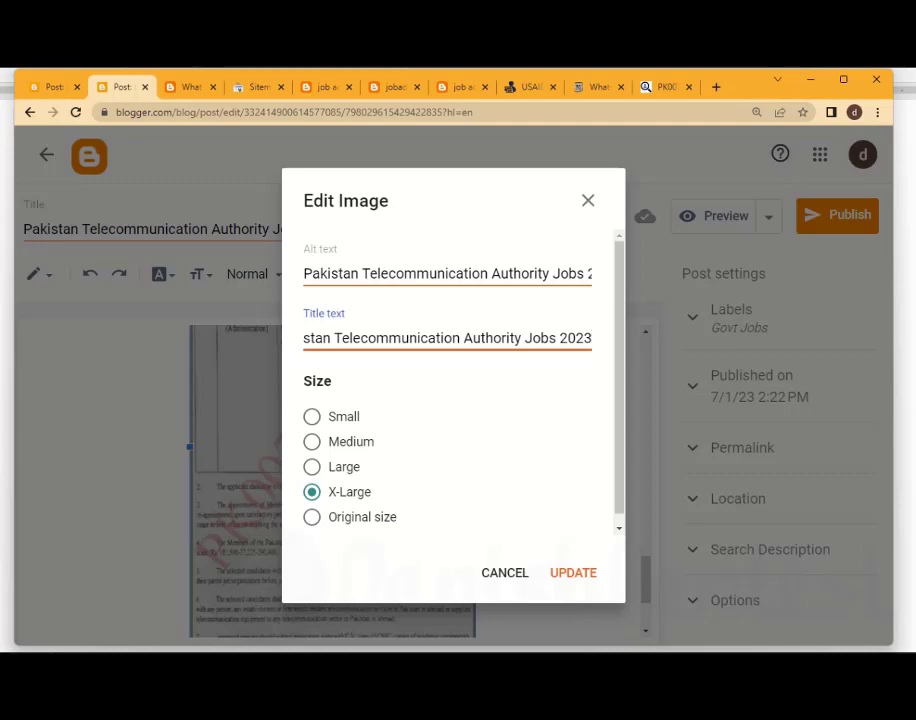
Set the job advertisement image to Original size, apply the image settings and deselect the image
click(312, 517)
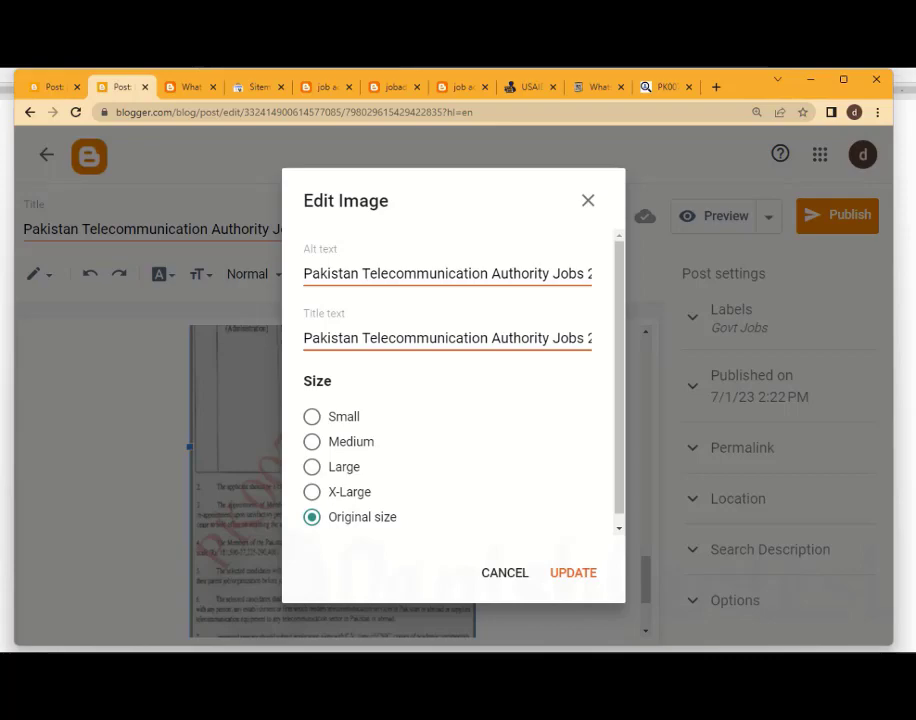
click(573, 573)
key(ctrl+c)
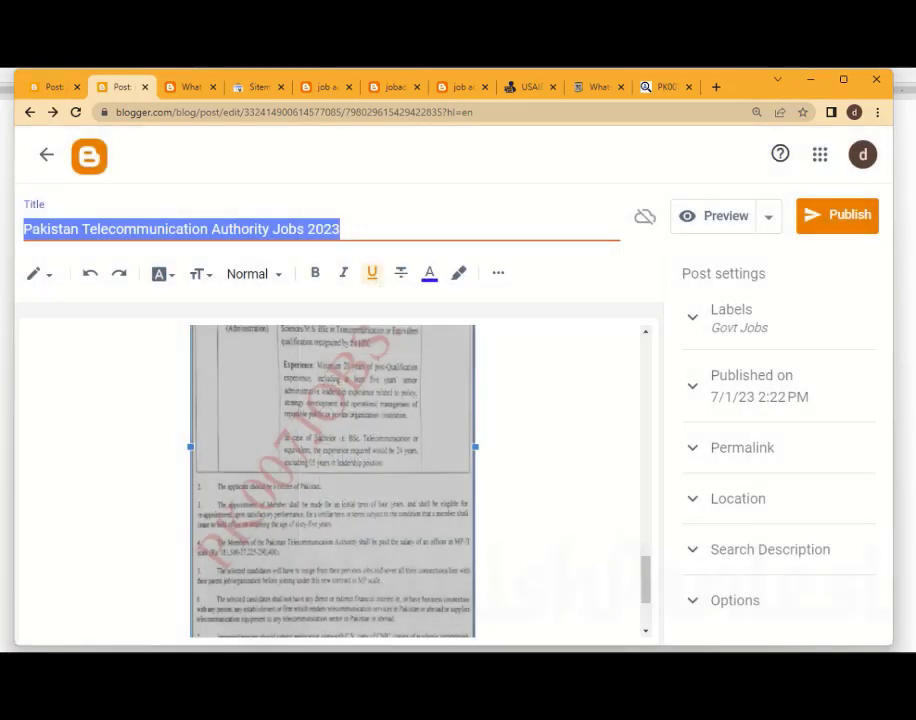
scroll(447, 440, up, 3)
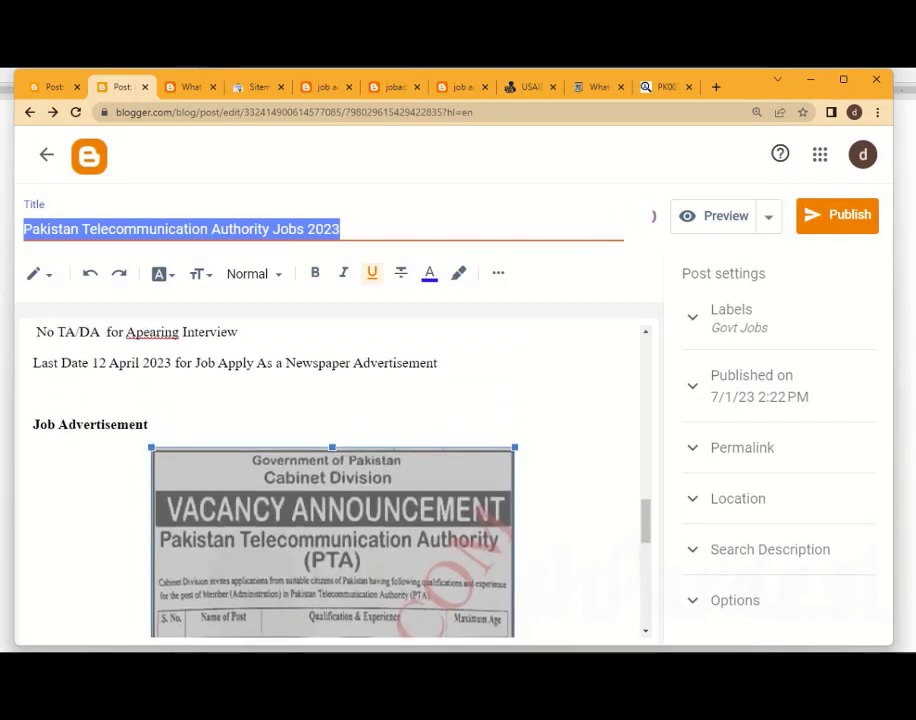
click(148, 424)
Paste the copied title "Pakistan Telecommunication Authority Jobs 2023" as the caption below the job advertisement image
scroll(332, 480, down, 5)
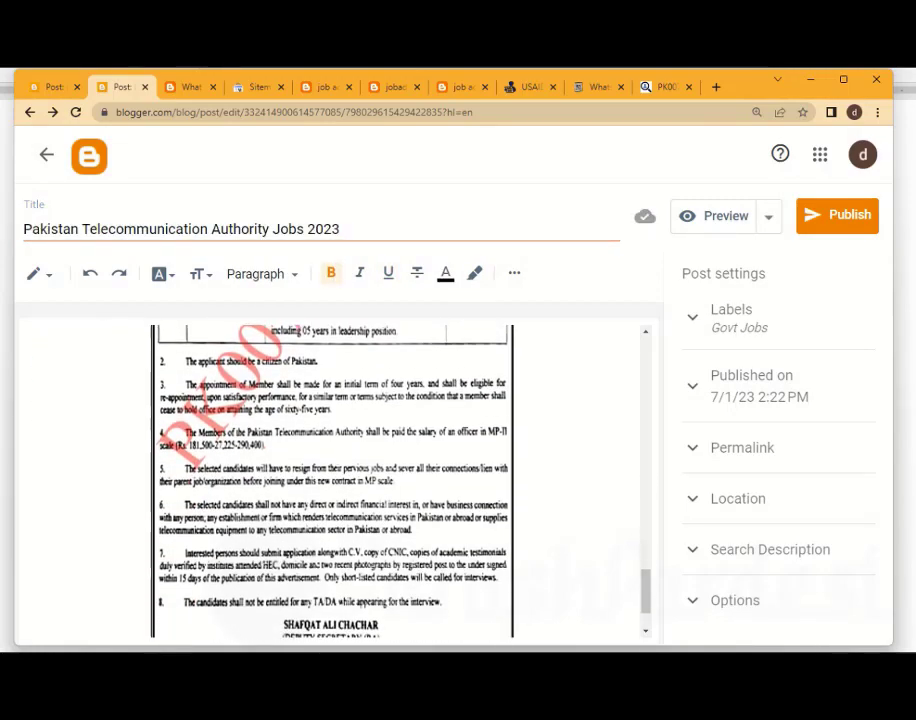
scroll(332, 480, down, 1)
click(332, 480)
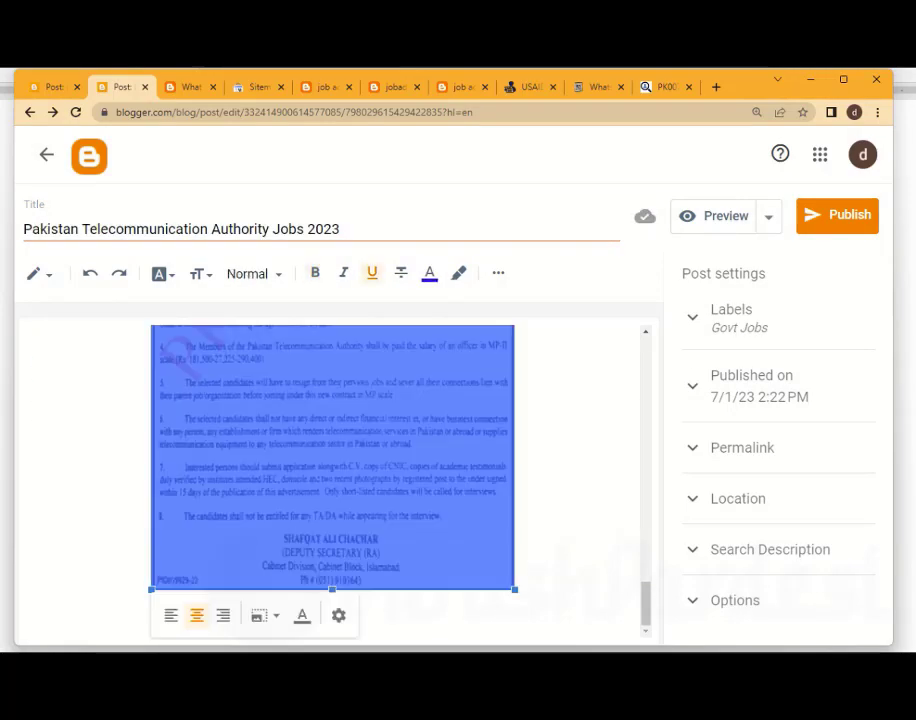
click(333, 598)
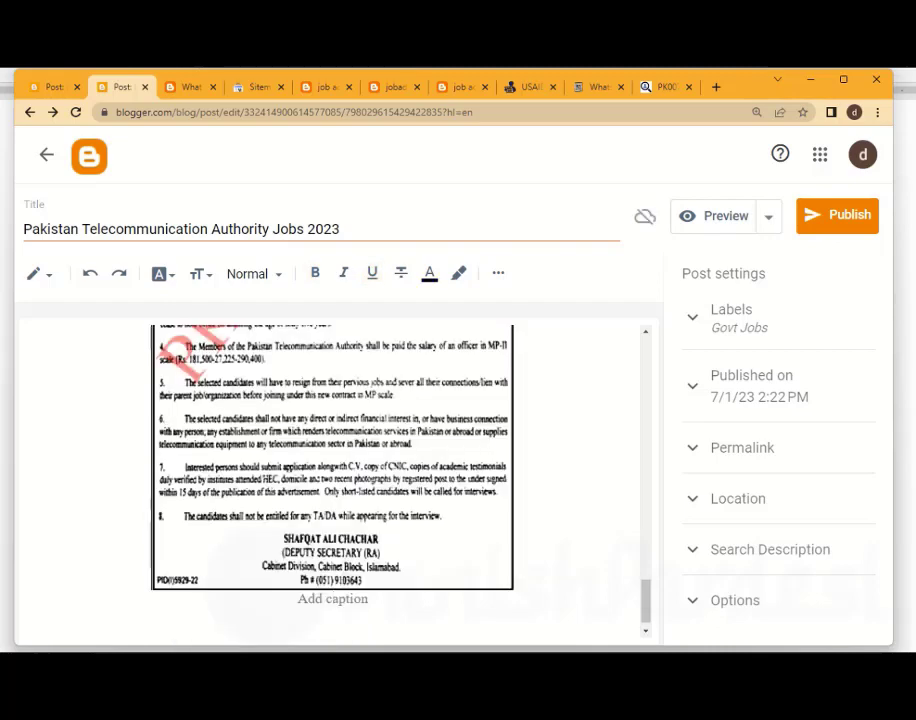
key(ctrl+v)
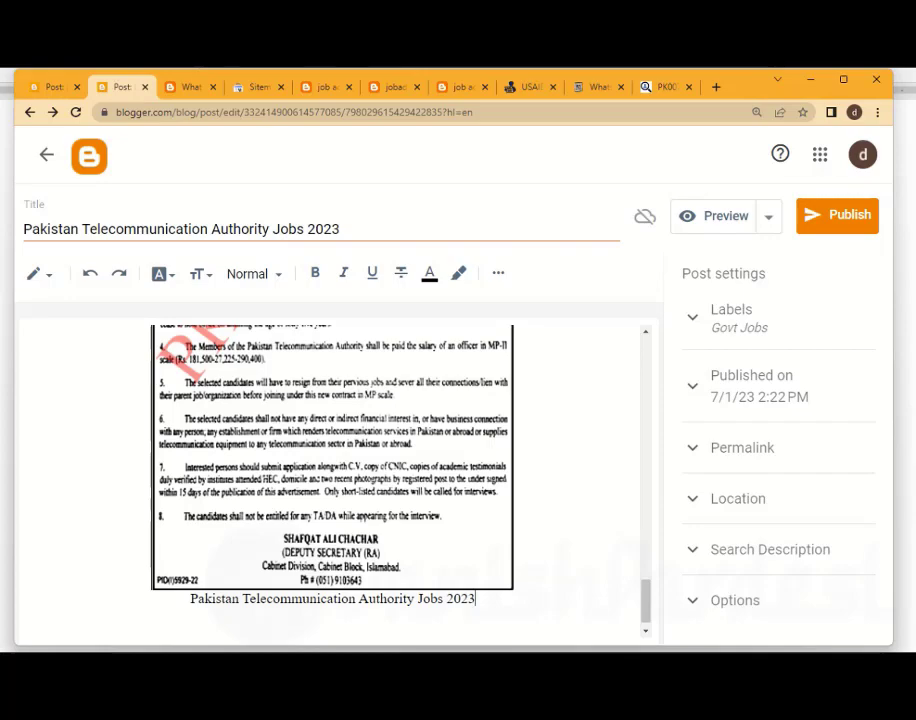
key(ctrl+shift+Left)
key(ctrl+shift+Left)
key(ctrl+shift+Left)
key(ctrl+shift+Left)
key(ctrl+shift+Left)
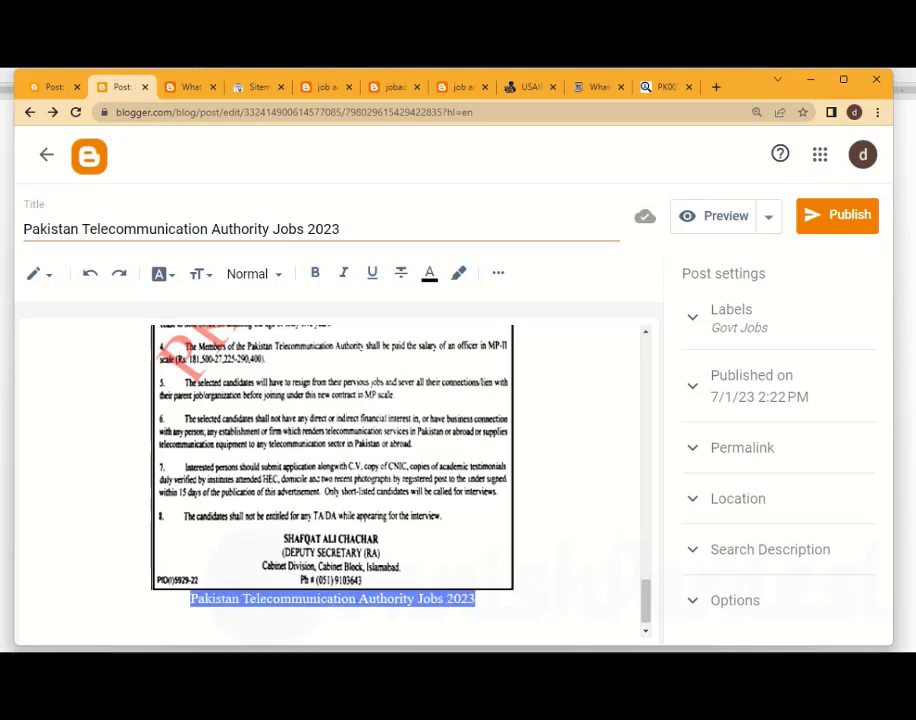
click(540, 560)
Format the "Vacant Positions" line as a Major Heading
scroll(332, 480, up, 6)
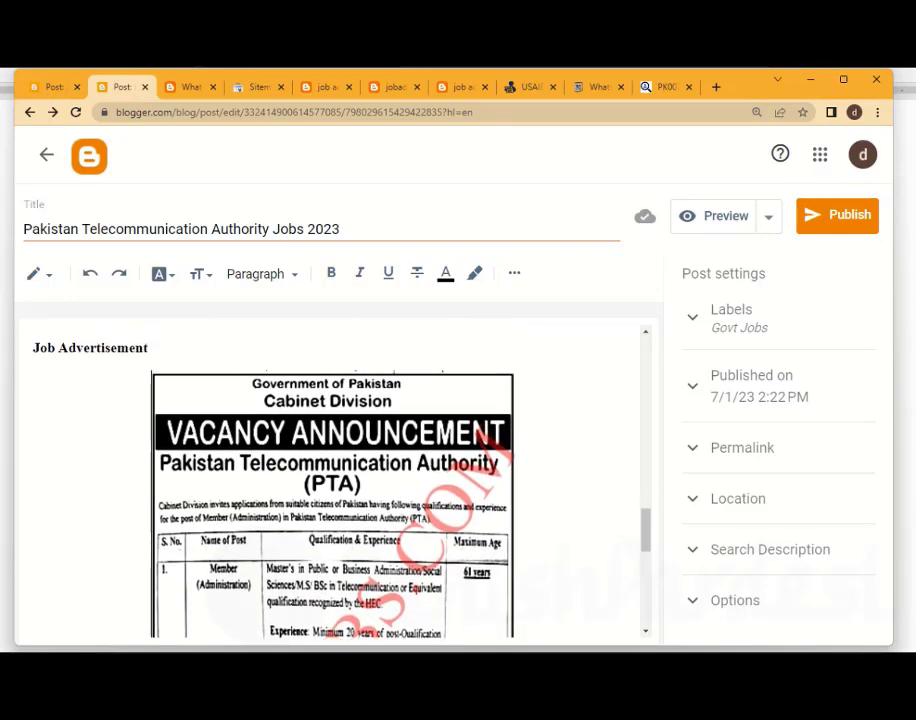
scroll(332, 480, up, 10)
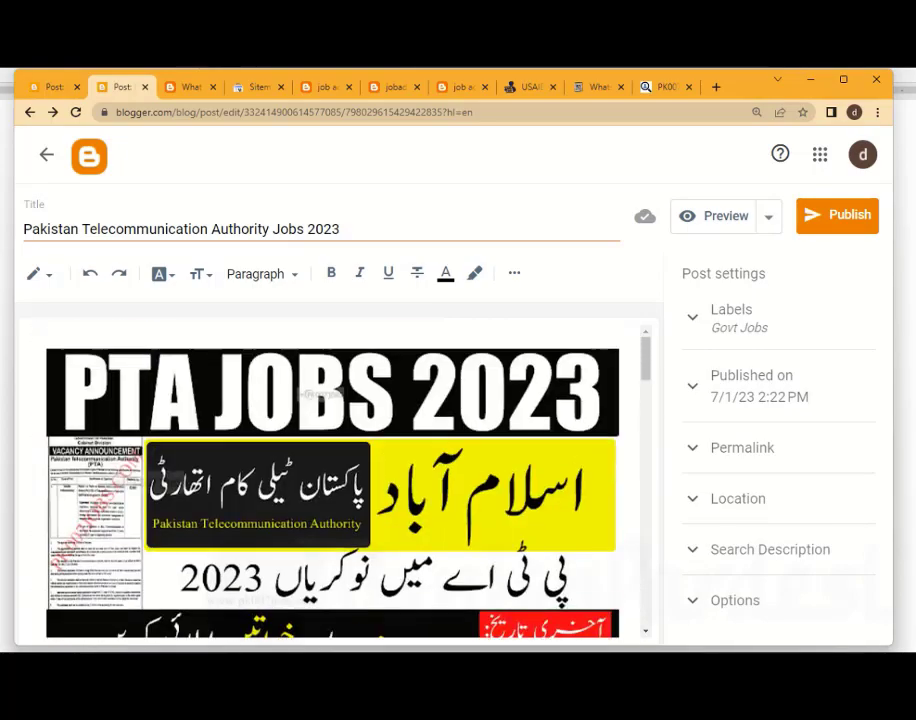
scroll(332, 480, down, 8)
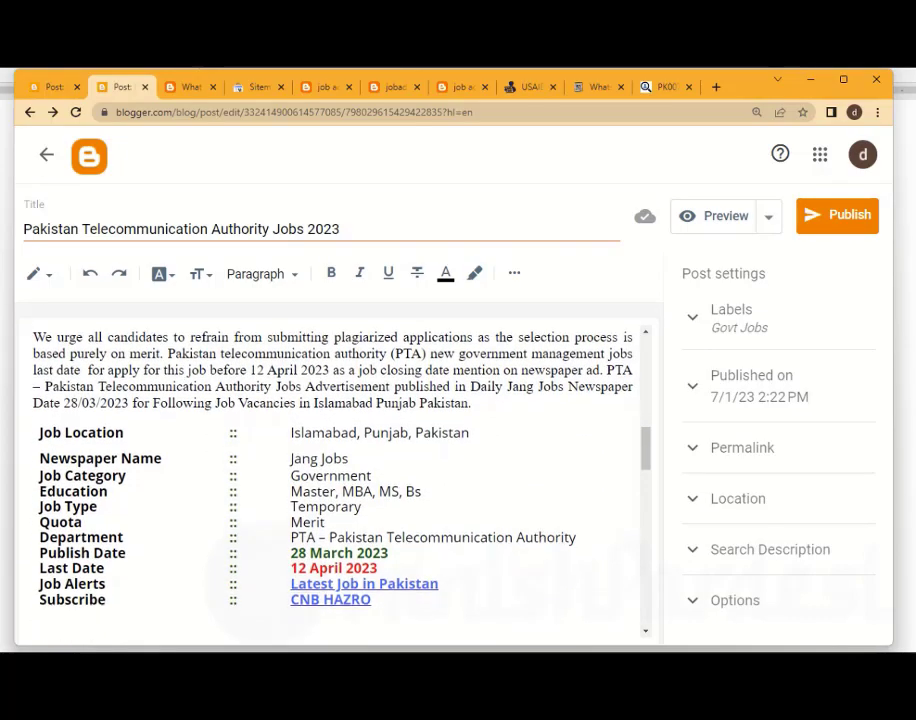
scroll(332, 480, down, 3)
key(ctrl+shift+Left)
key(ctrl+shift+Left)
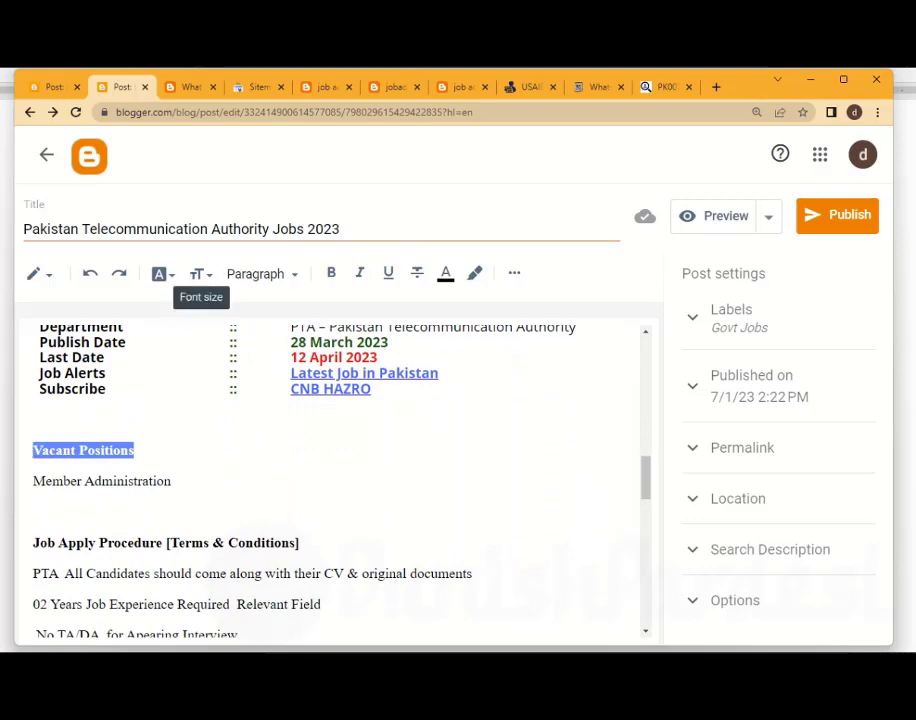
click(262, 274)
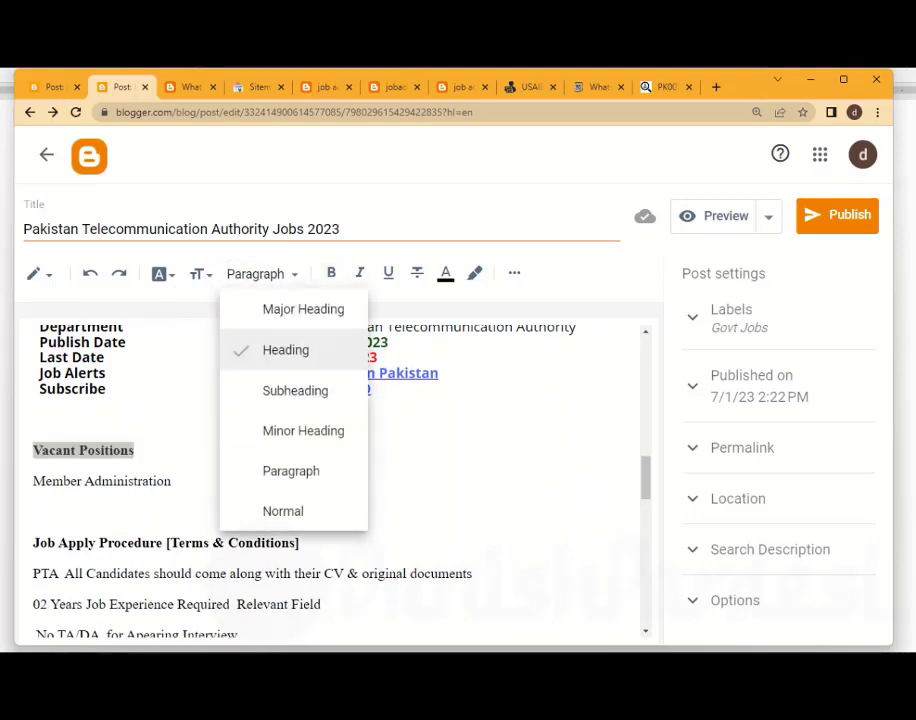
click(282, 310)
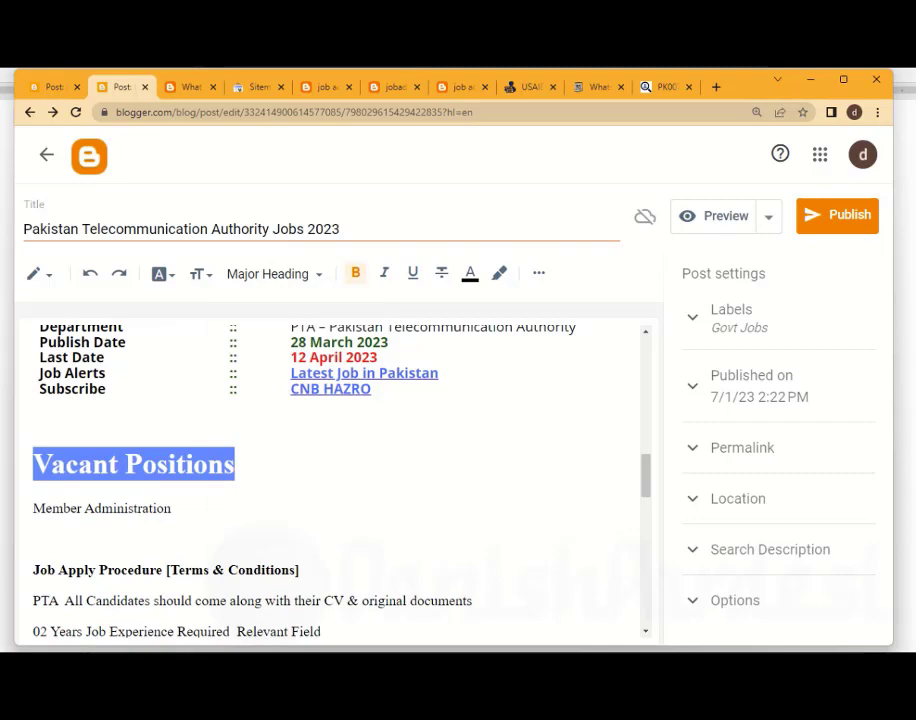
click(172, 508)
drag(172, 508, 33, 508)
click(37, 538)
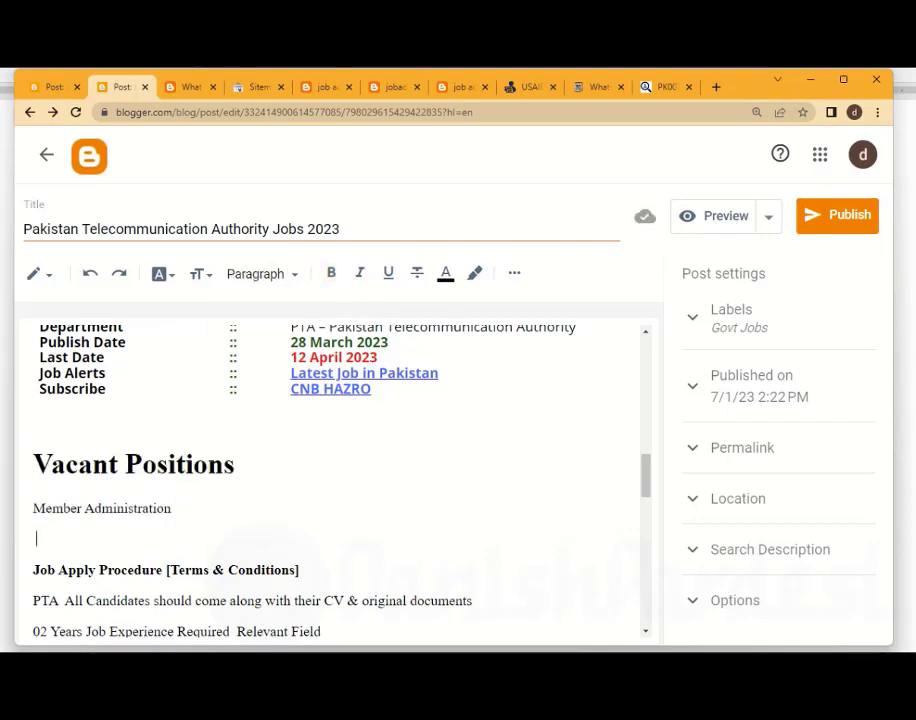
Format the "Job Apply Procedure [Terms & Conditions]" line with the Heading style
drag(300, 570, 33, 570)
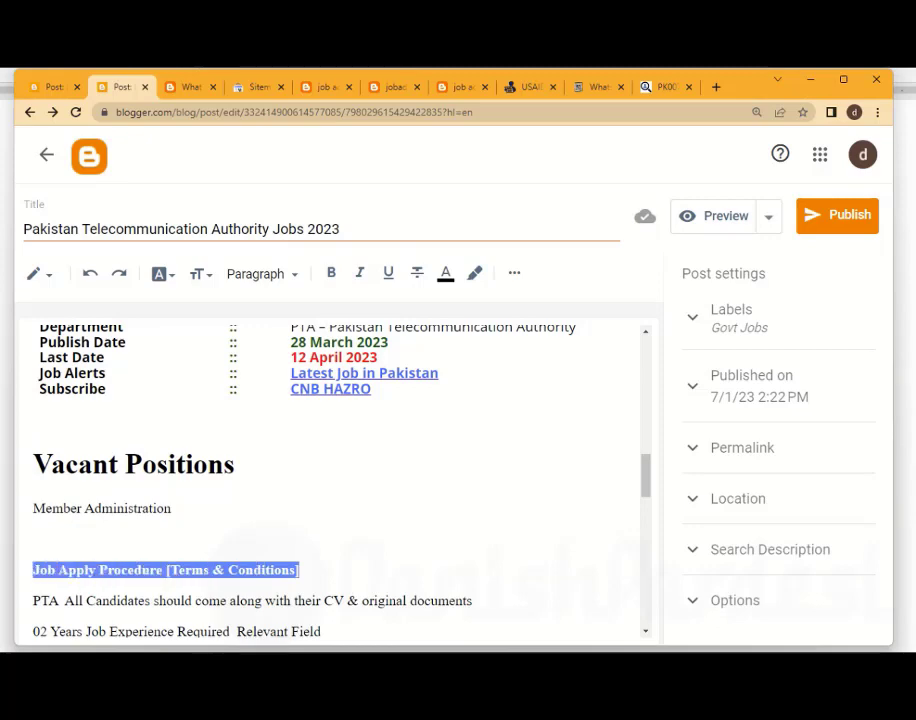
click(262, 274)
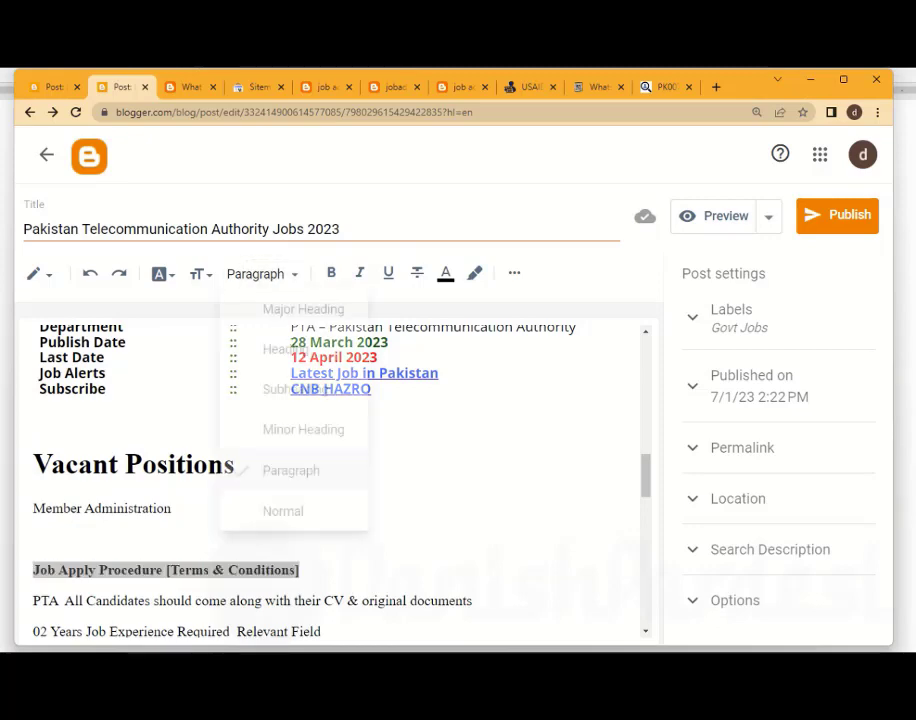
click(290, 350)
Change the "Vacant Positions" line to the Heading style and deselect it
click(236, 465)
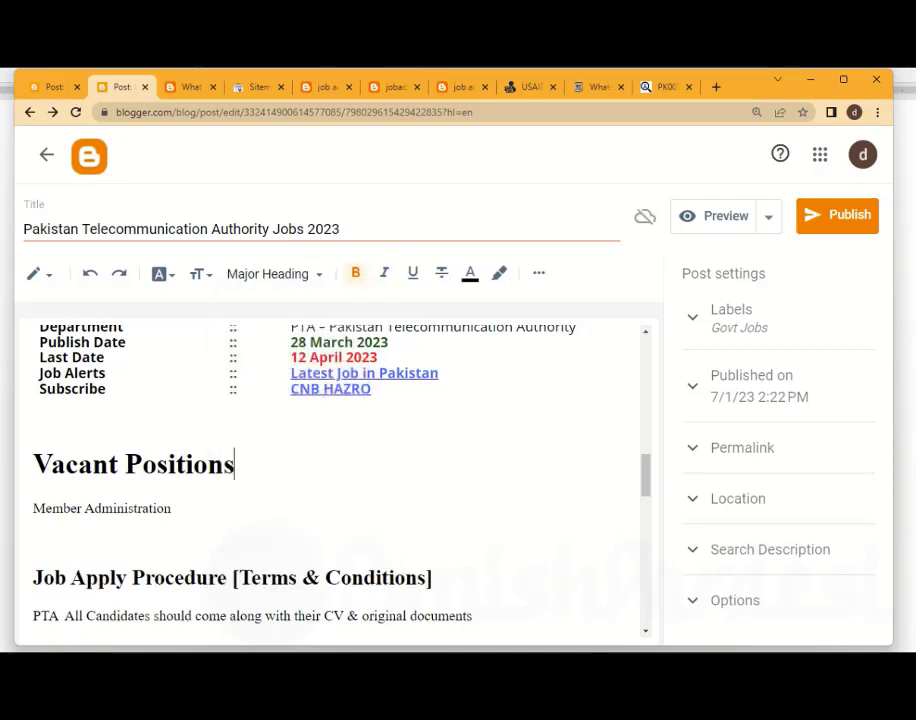
drag(236, 465, 32, 467)
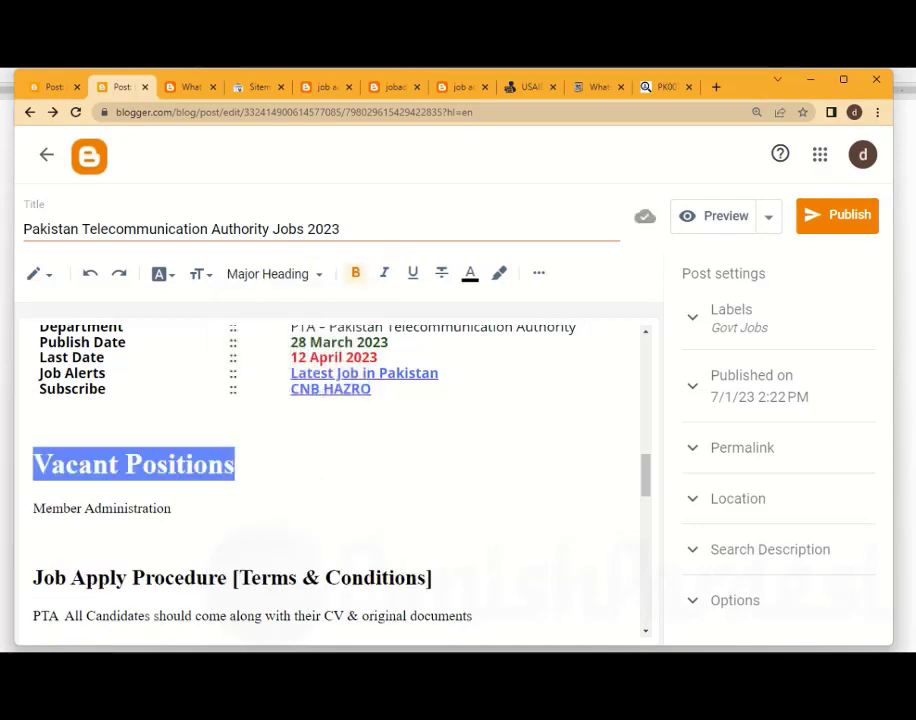
click(268, 274)
click(286, 350)
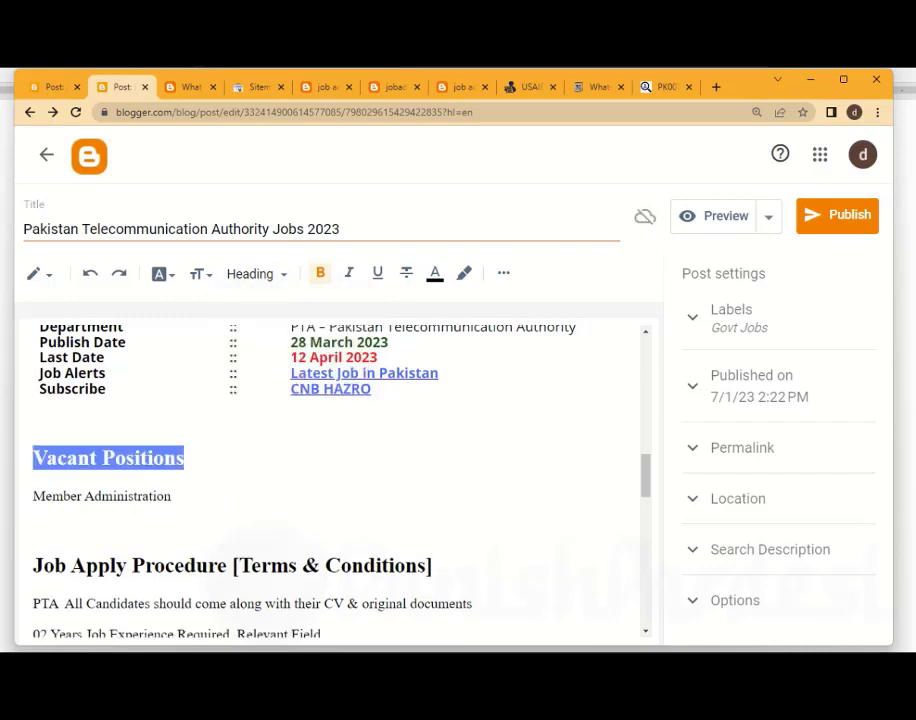
click(172, 496)
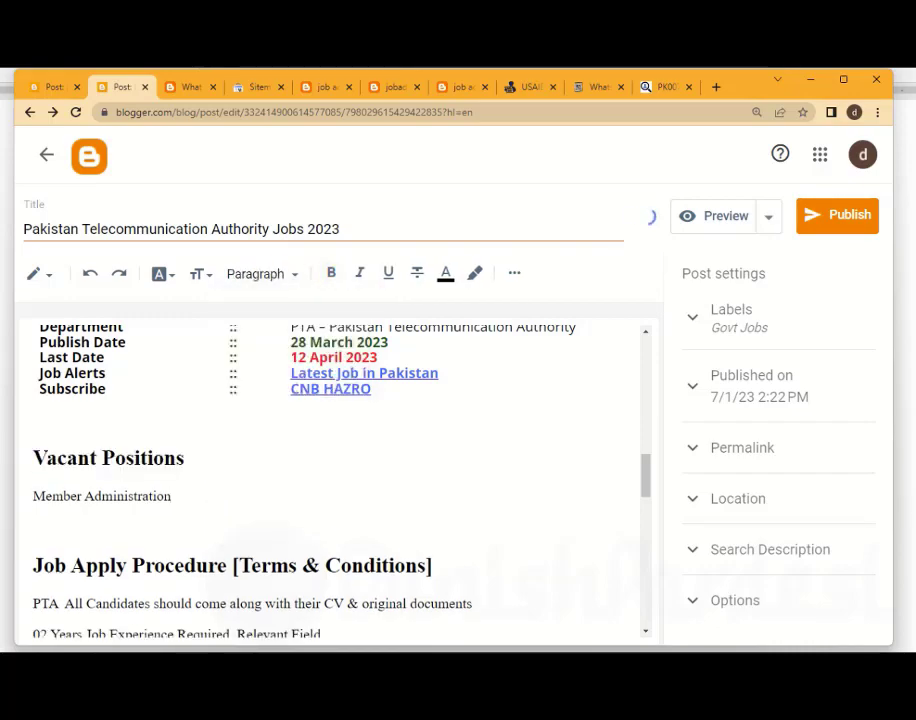
Format the "Job Advertisement" line above the advertisement image with the Heading style and deselect it
scroll(335, 480, down, 1)
scroll(335, 480, down, 3)
scroll(335, 480, up, 2)
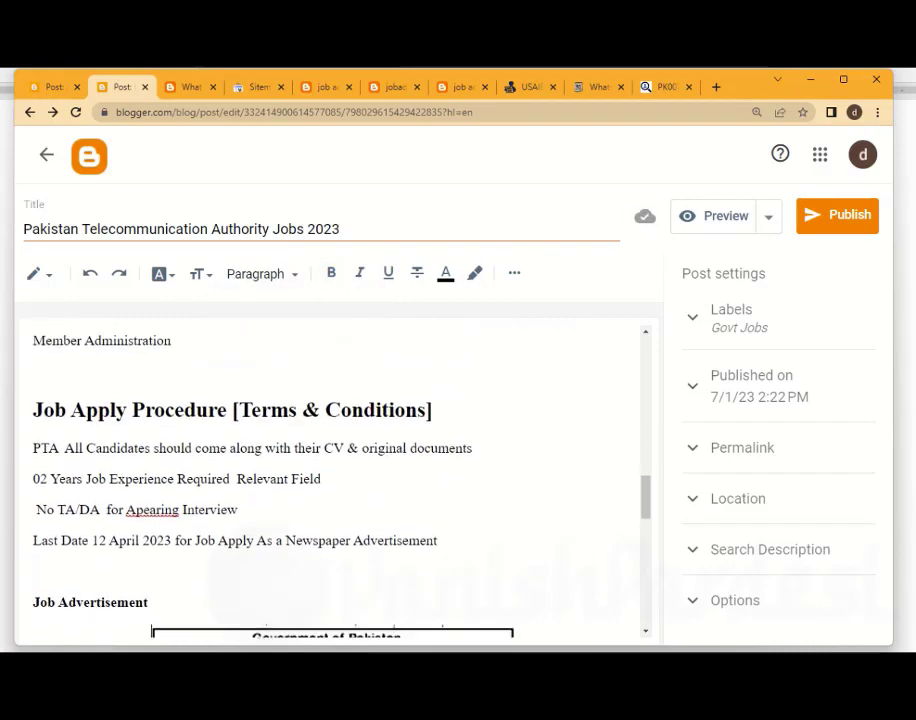
drag(149, 615, 33, 615)
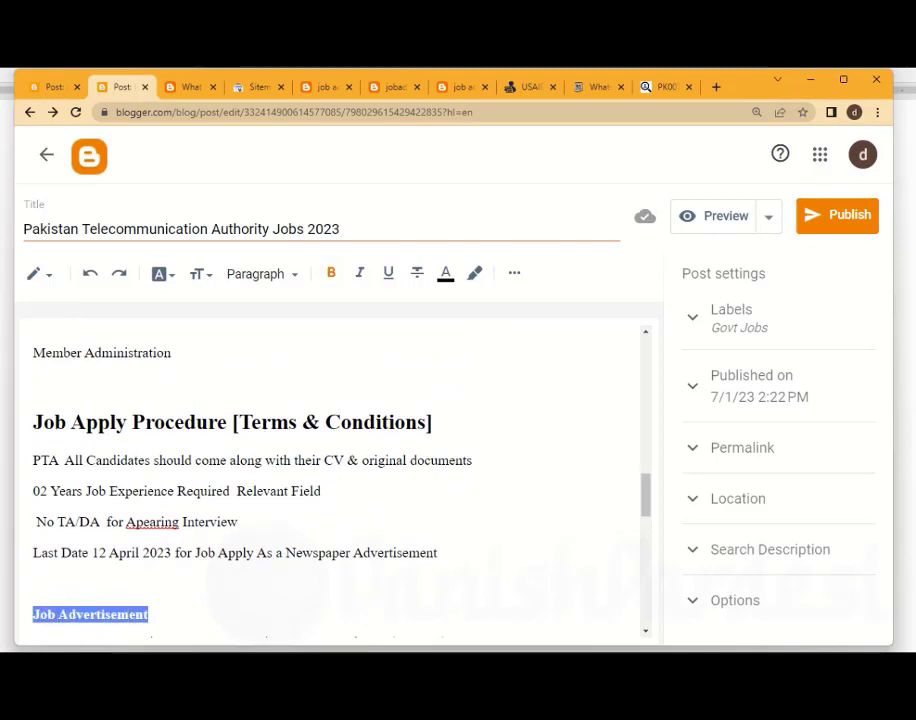
click(272, 274)
click(286, 350)
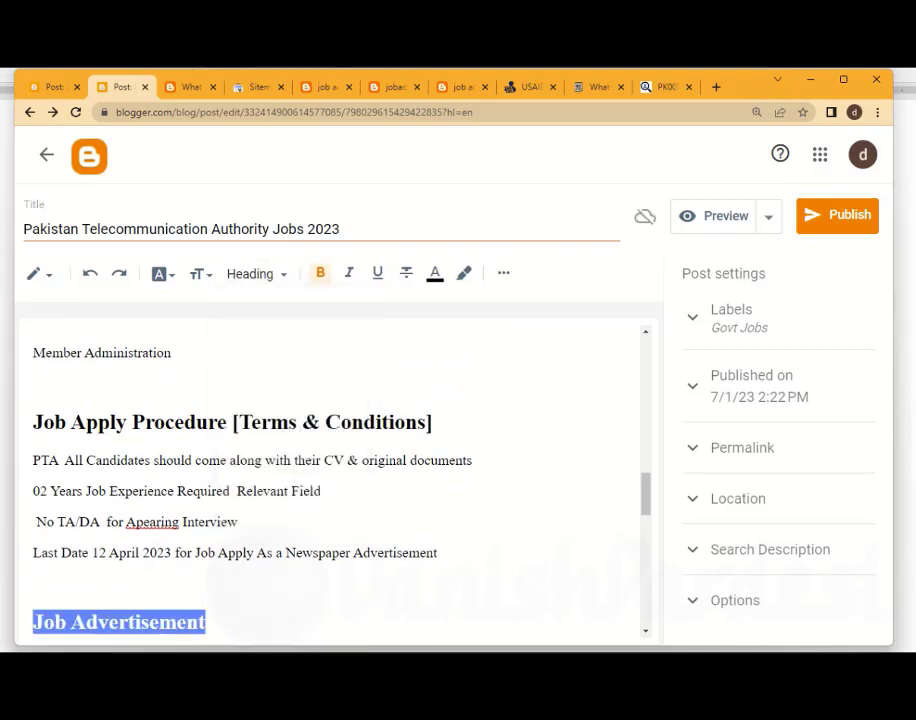
click(143, 522)
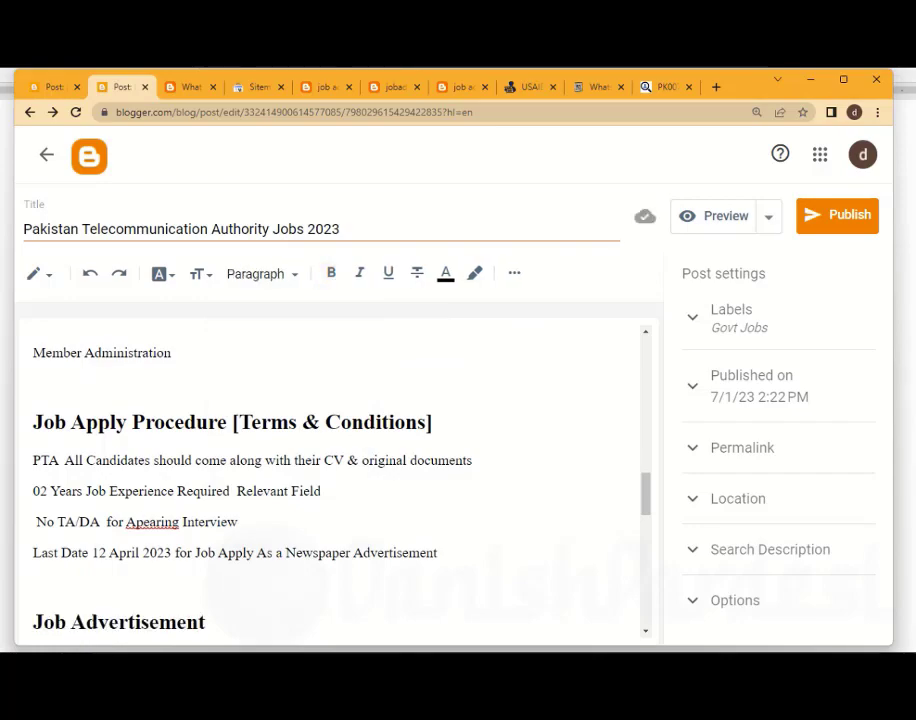
scroll(330, 480, down, 3)
scroll(330, 480, up, 2)
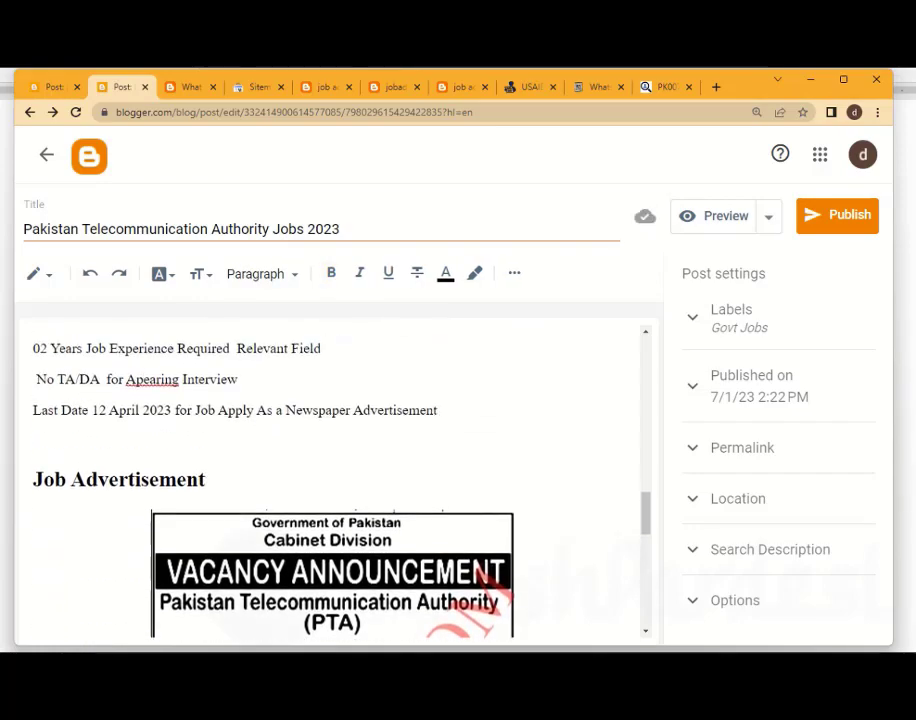
scroll(330, 480, up, 4)
scroll(330, 480, down, 6)
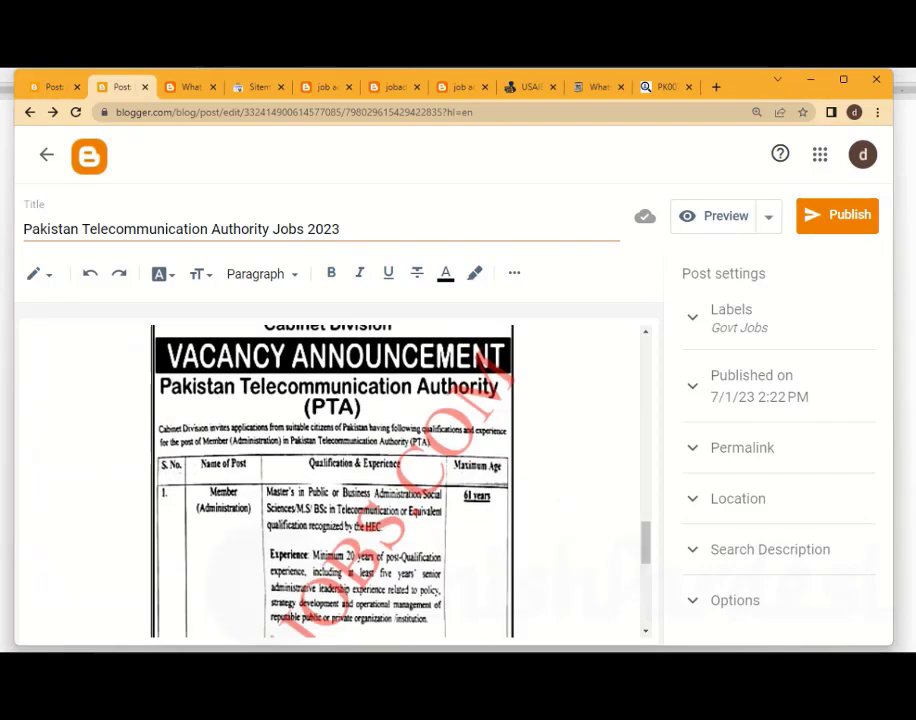
Open the post's permalink settings and switch from the automatic to a custom permalink
scroll(330, 480, up, 10)
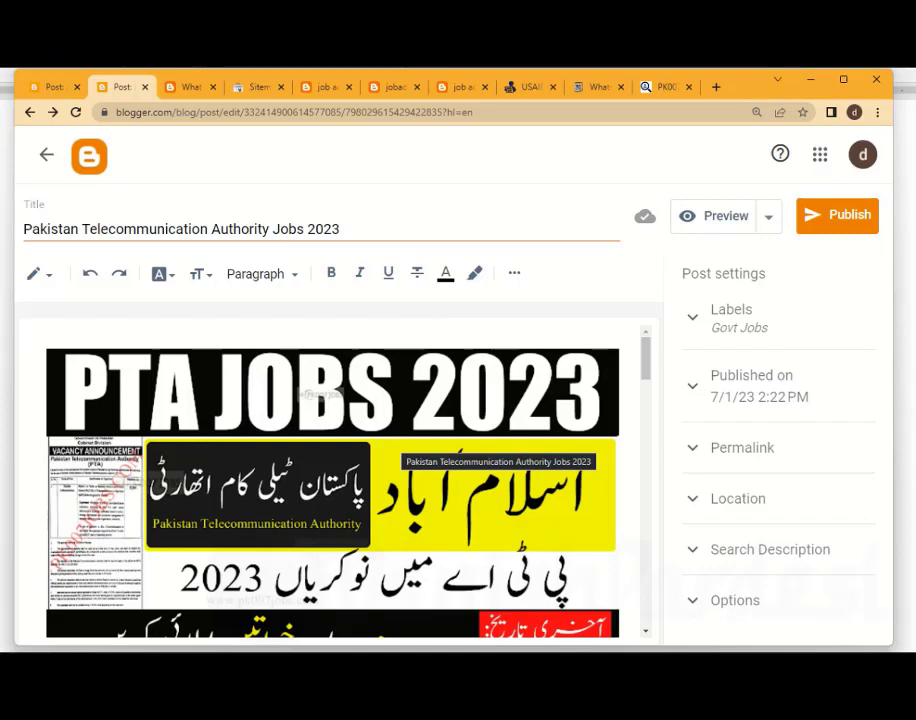
double_click(328, 229)
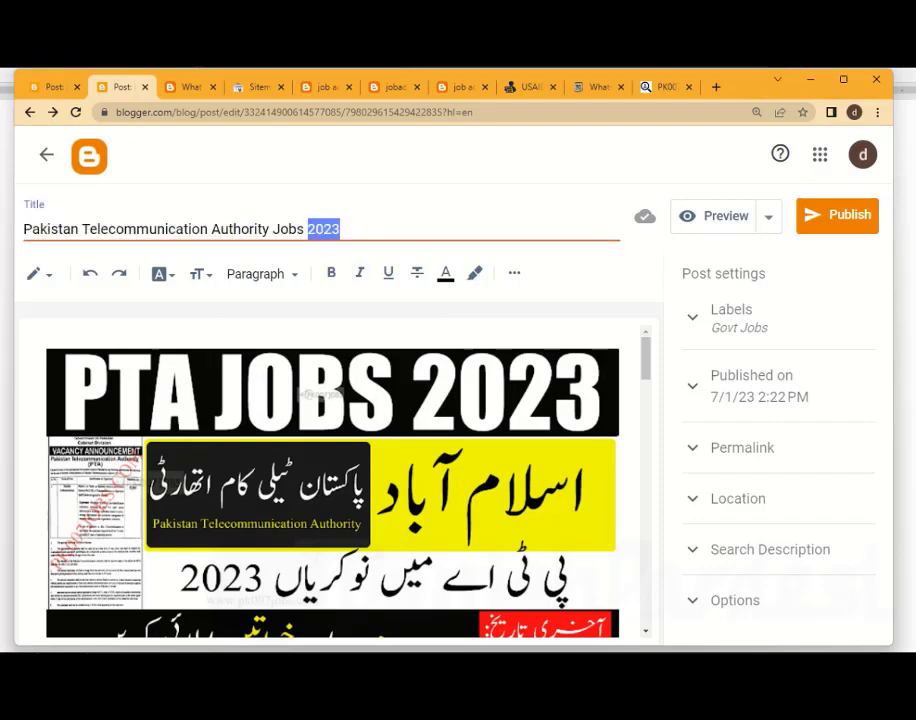
click(342, 229)
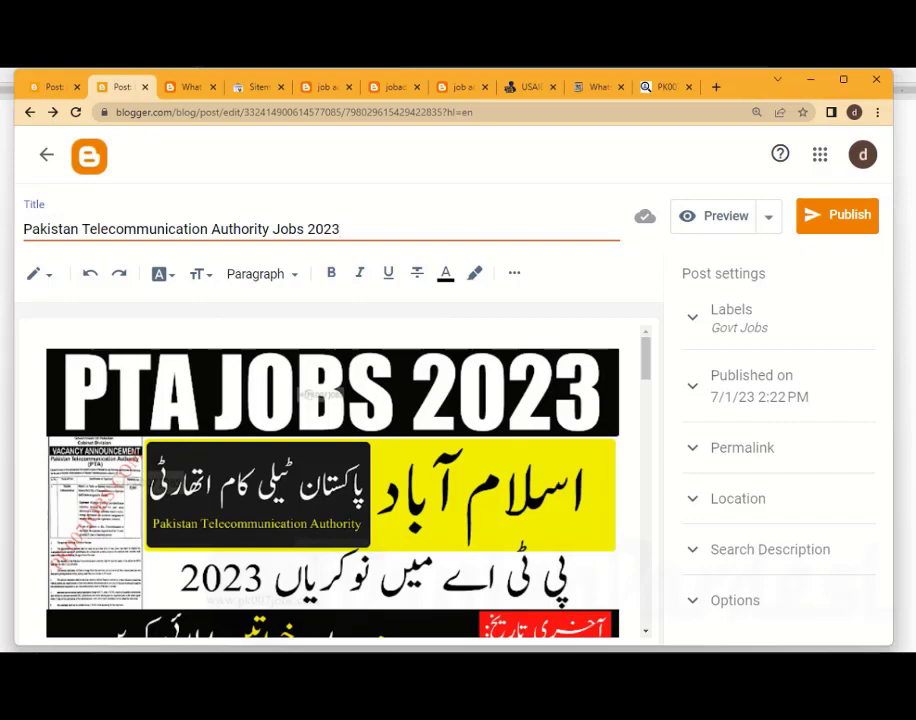
click(742, 448)
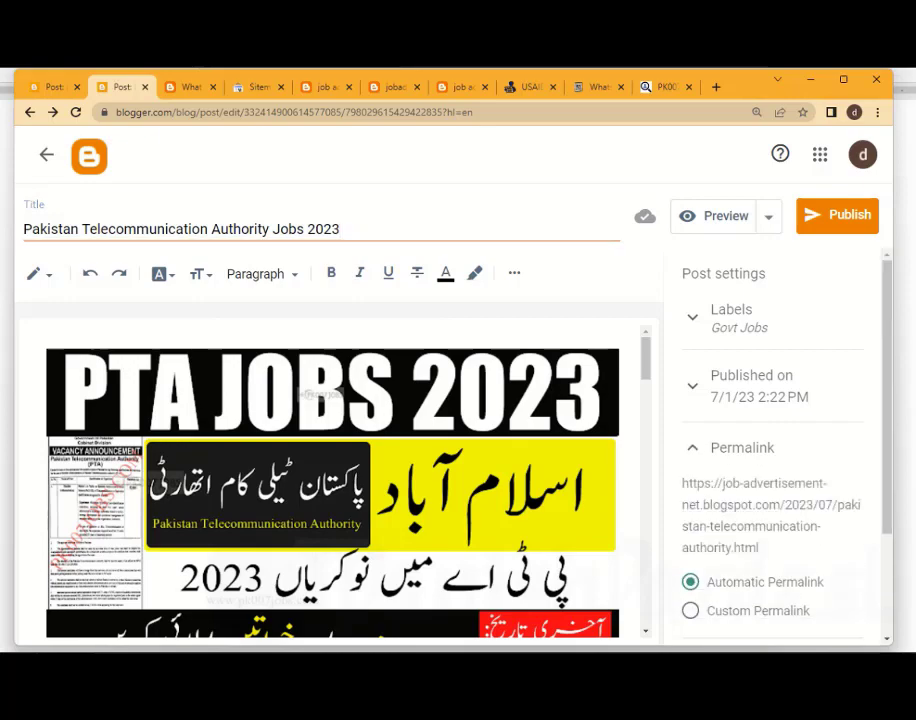
scroll(773, 450, down, 1)
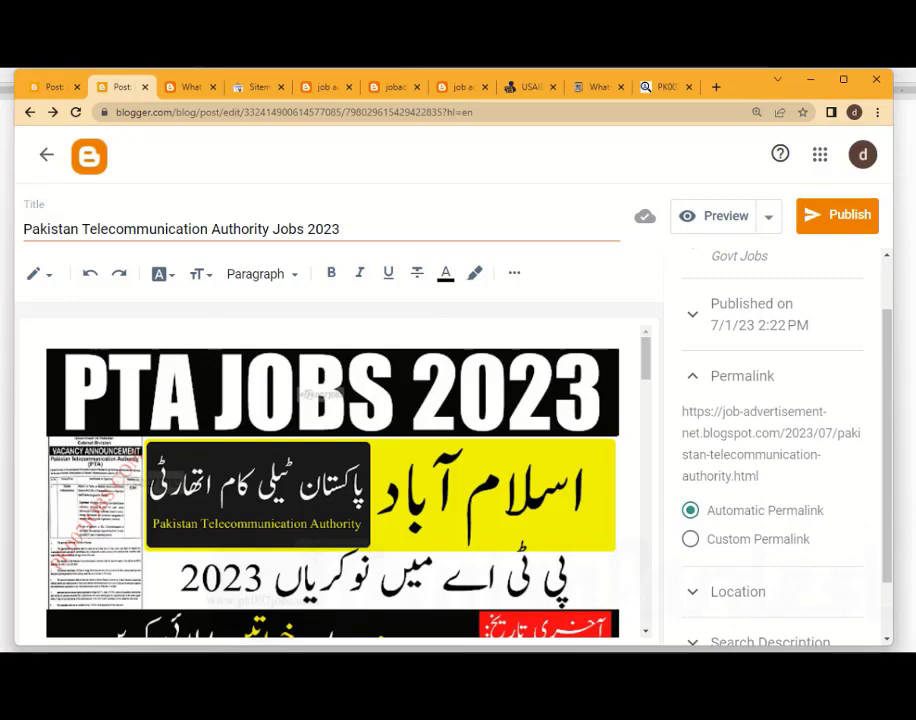
click(690, 539)
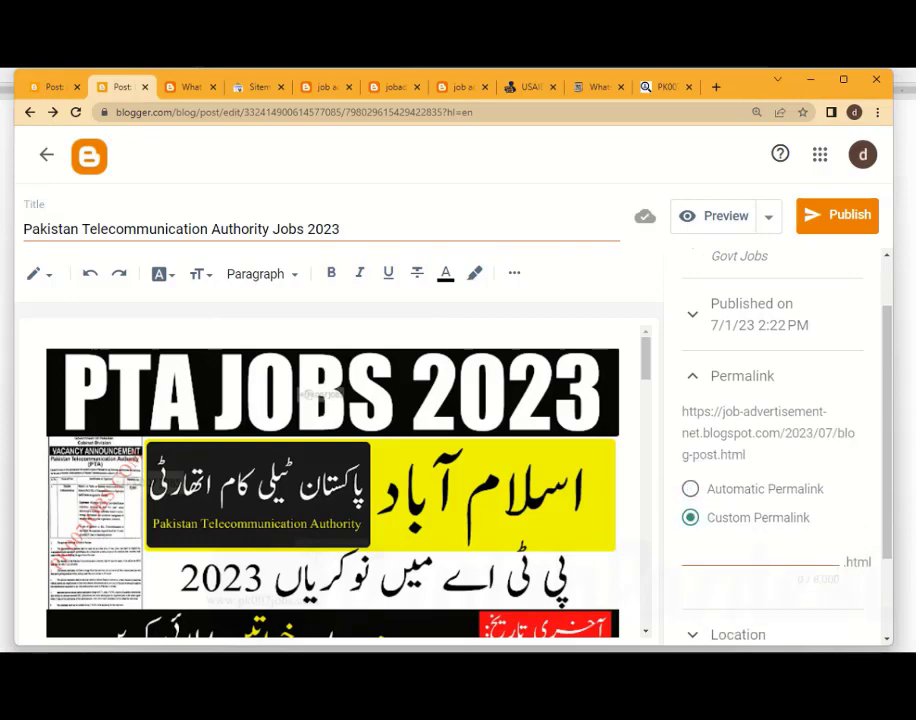
Copy "Pakistan Telecommunication Authority Jobs" from the post title, without the year, into the custom permalink
drag(304, 229, 23, 229)
key(ctrl+c)
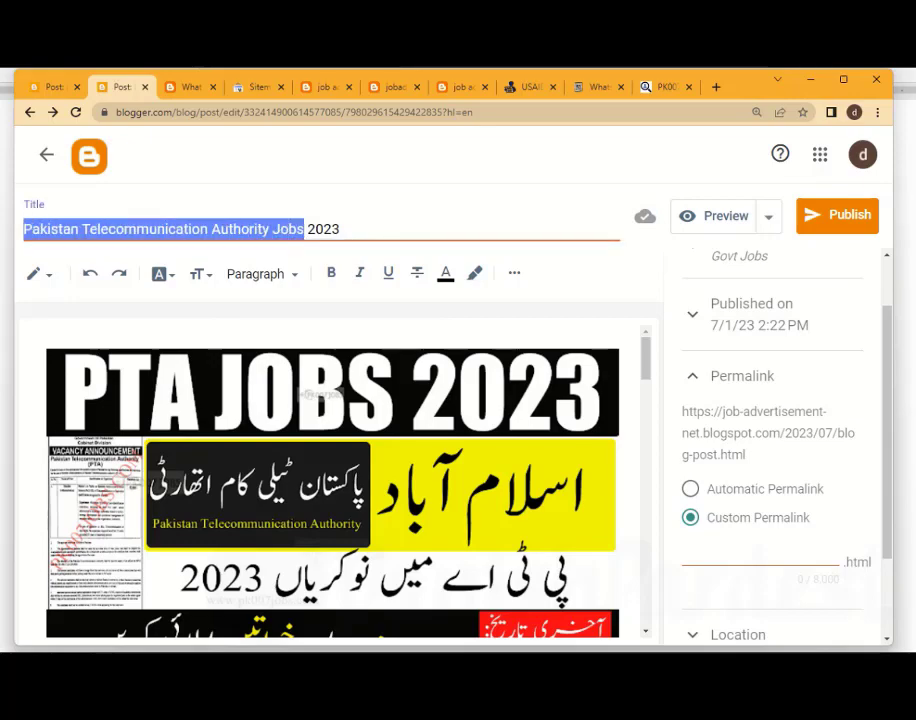
click(750, 554)
key(ctrl+v)
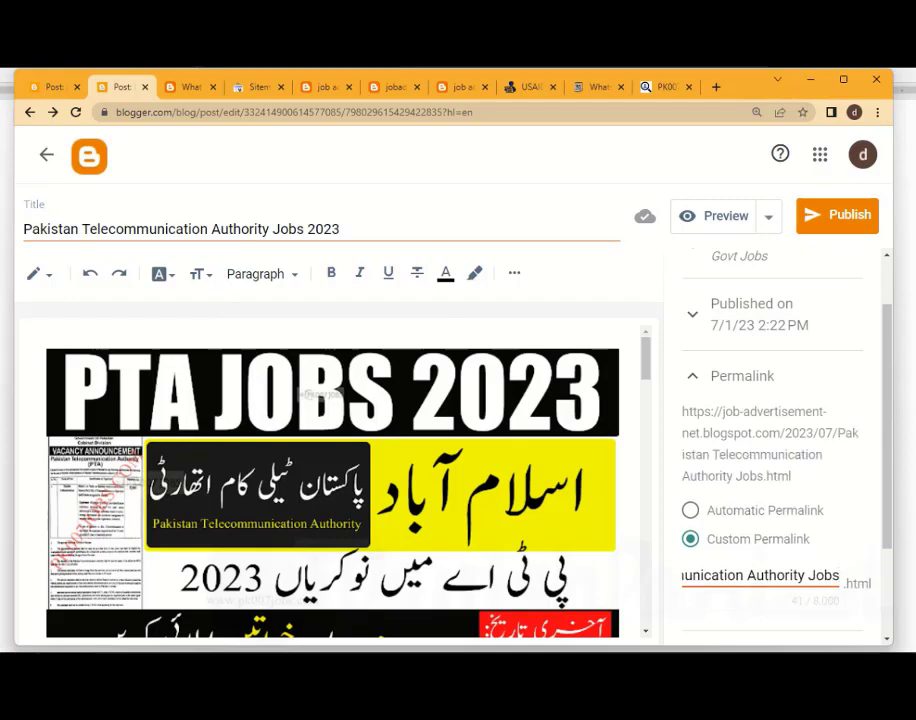
key(ctrl+Left)
key(ctrl+Left)
key(ctrl+Left)
key(ctrl+Left)
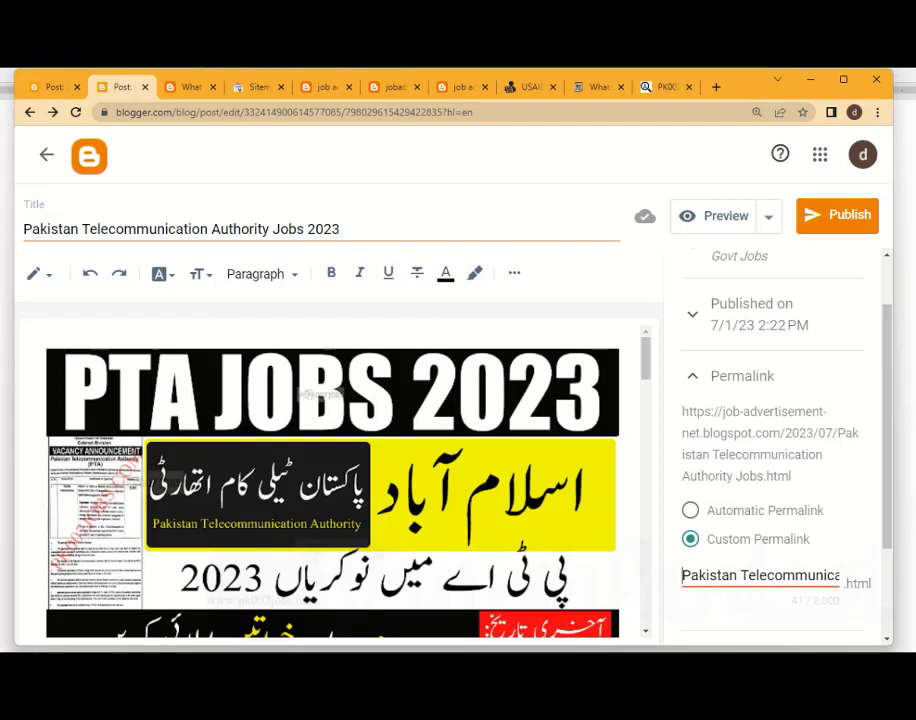
Reopen the post settings and examine the spaces between the words in the permalink preview
key(ctrl+plus)
key(ctrl+plus)
key(ctrl+plus)
key(ctrl+plus)
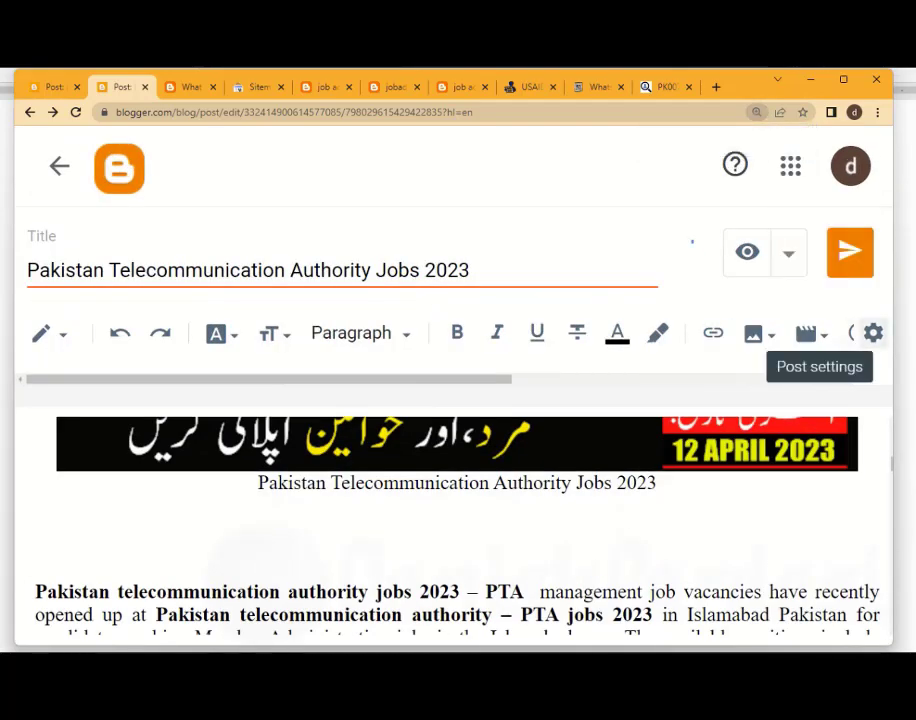
click(873, 333)
scroll(730, 470, down, 2)
scroll(730, 470, down, 1)
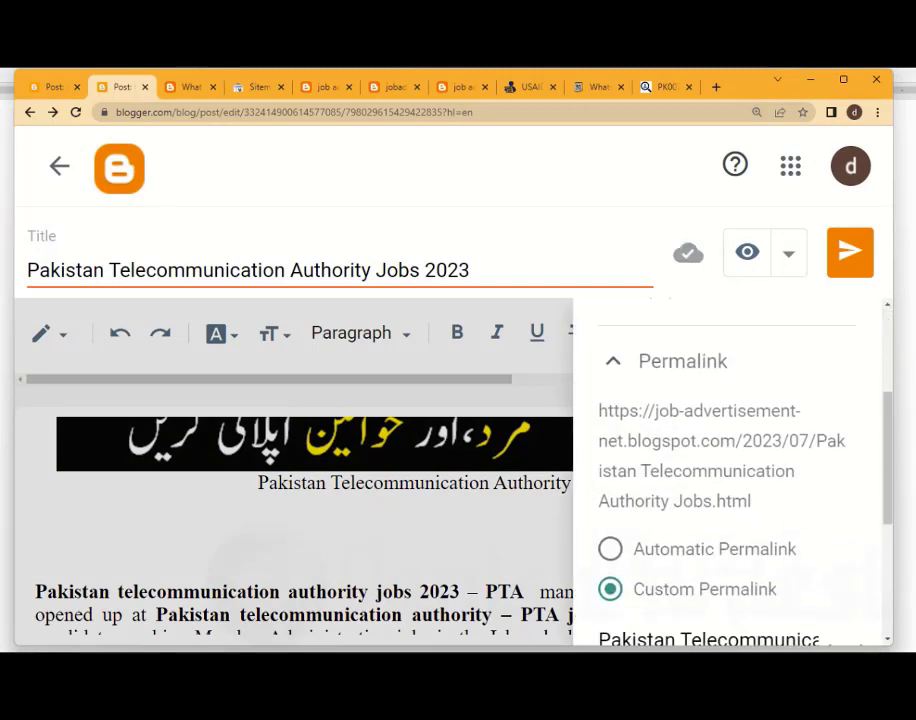
drag(598, 411, 751, 501)
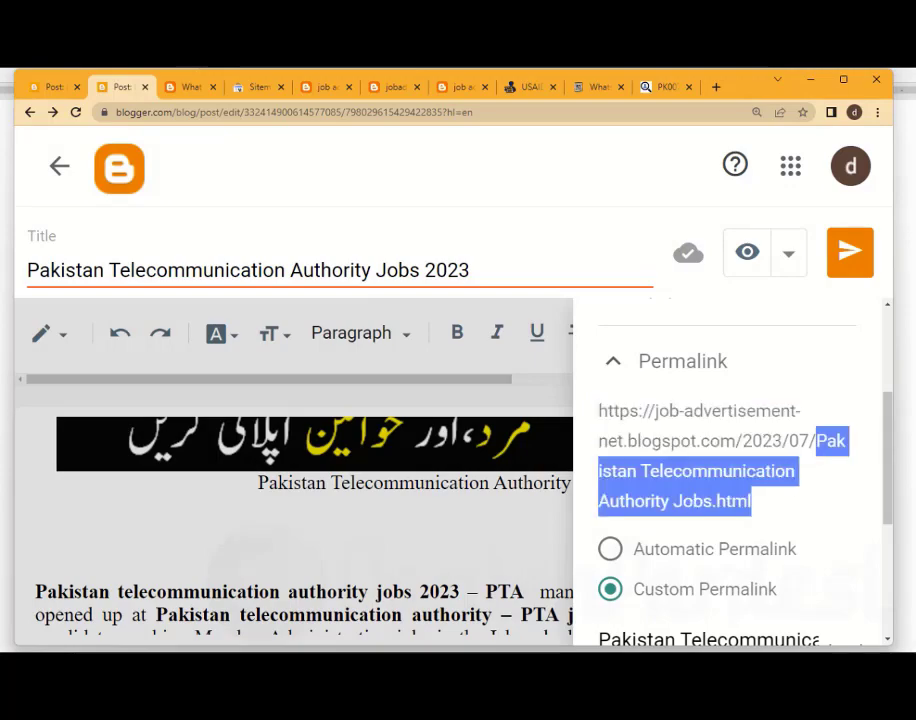
click(760, 501)
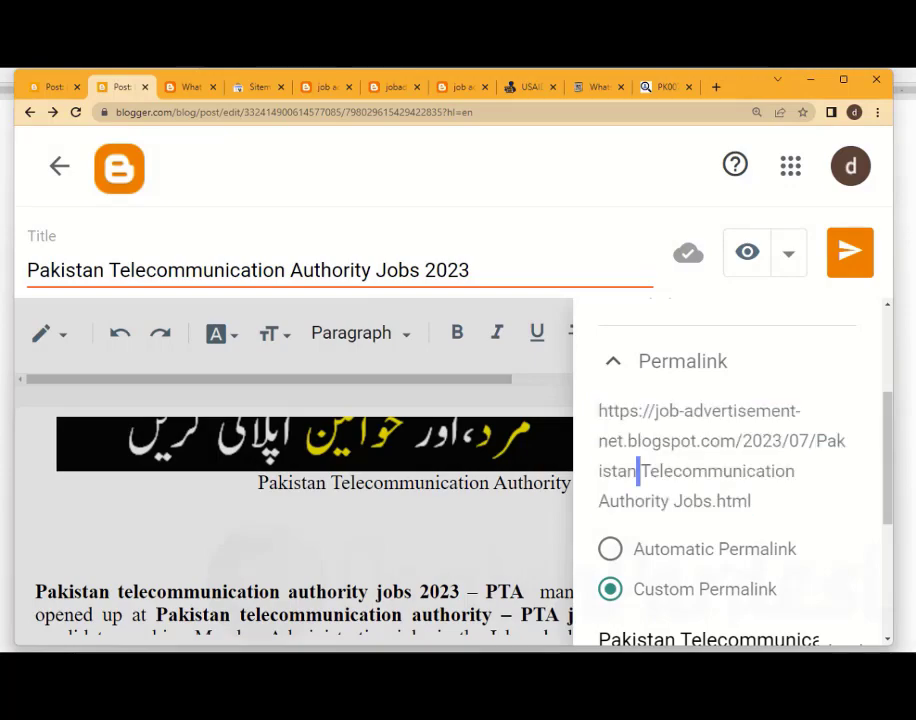
drag(636, 470, 674, 501)
scroll(672, 501, down, 1)
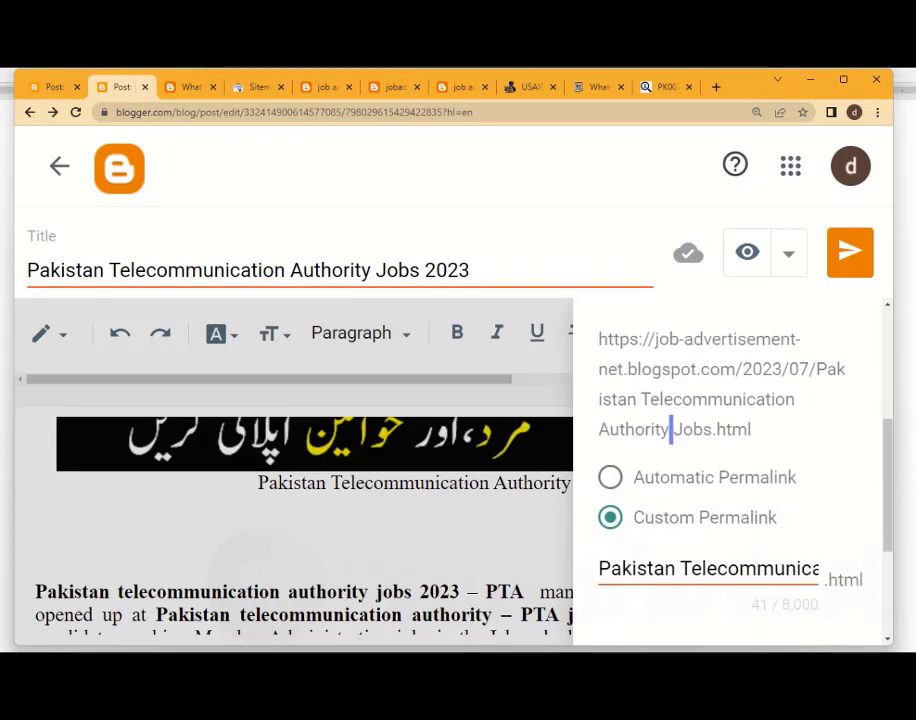
Replace the space between "Pakistan" and "Telecommunication" in the custom permalink with a hyphen
click(680, 569)
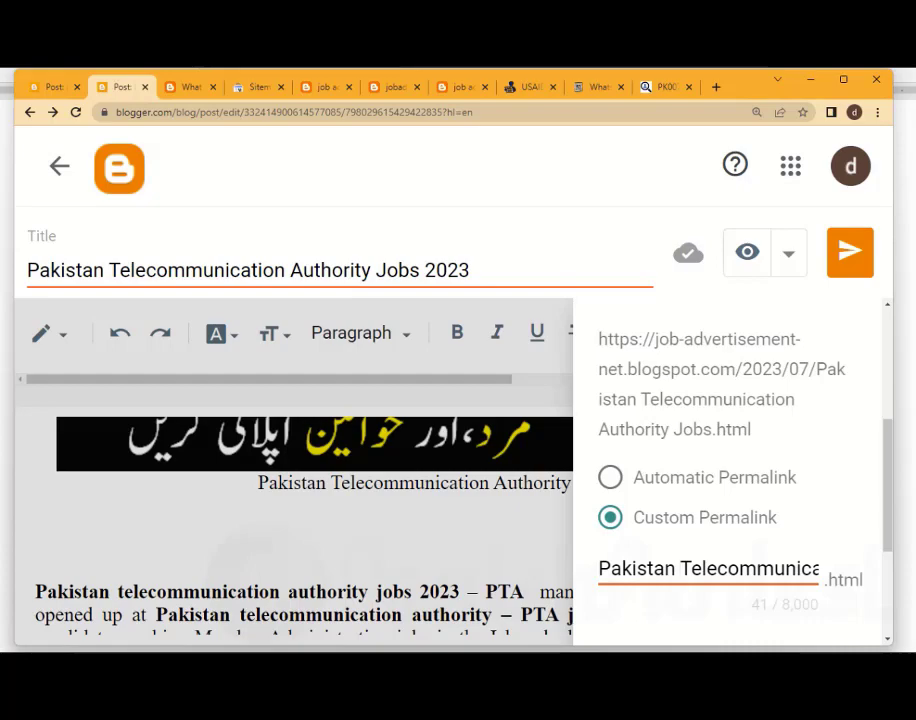
key(BackSpace)
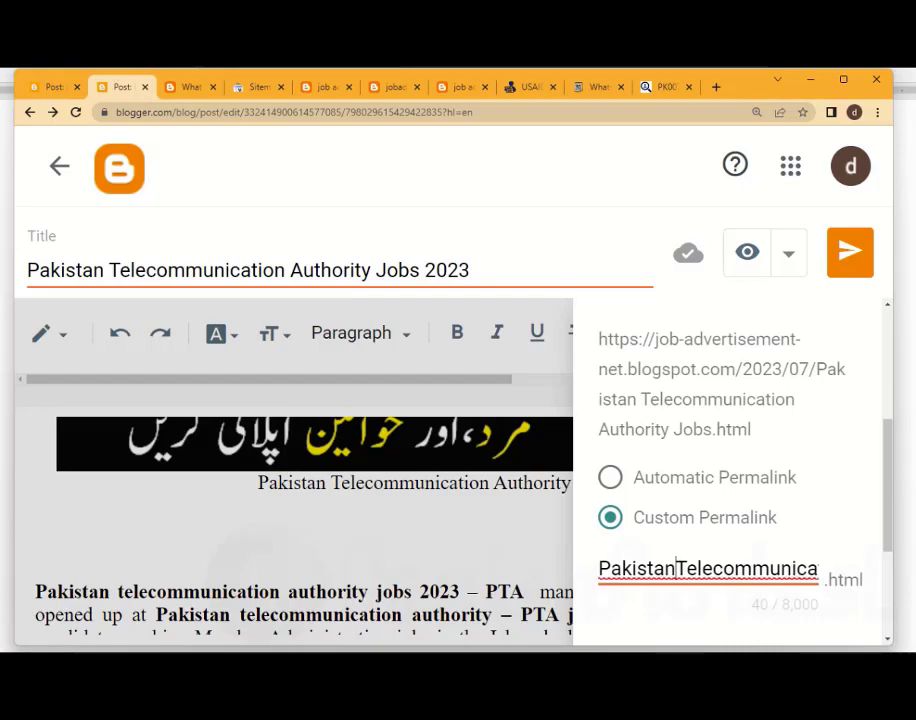
text(-)
Replace the space between "Telecommunication" and "Authority" in the custom permalink with a hyphen
key(Right)
key(Right)
key(Right)
key(Right)
key(Right)
key(Right)
key(Right)
key(Right)
key(Right)
key(Right)
key(Right)
key(Right)
key(Right)
key(Right)
key(Right)
key(Right)
key(Right)
key(Right)
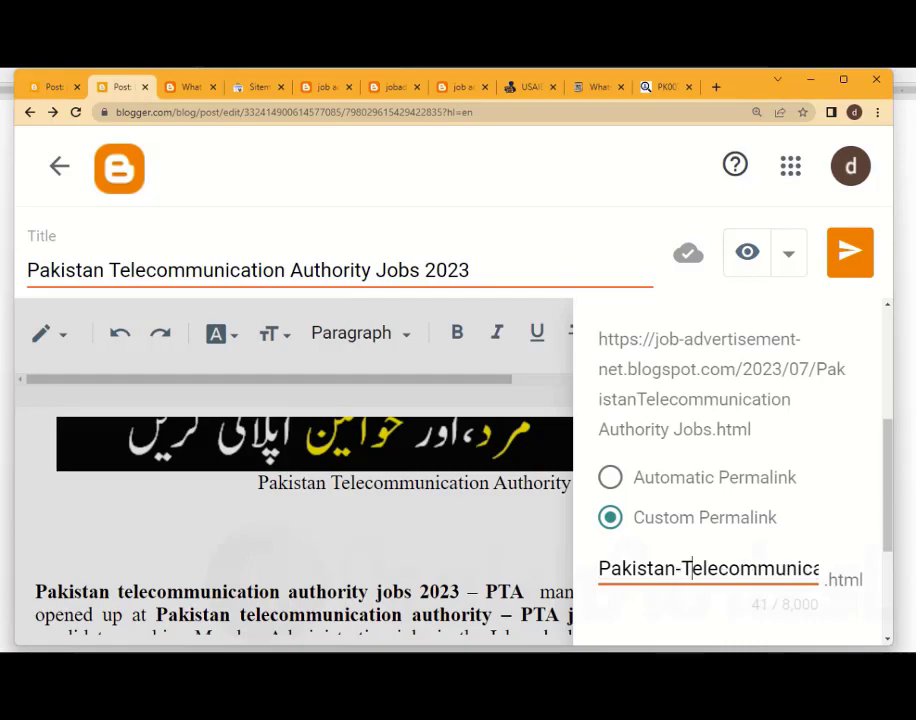
key(Right)
key(Right)
key(Right)
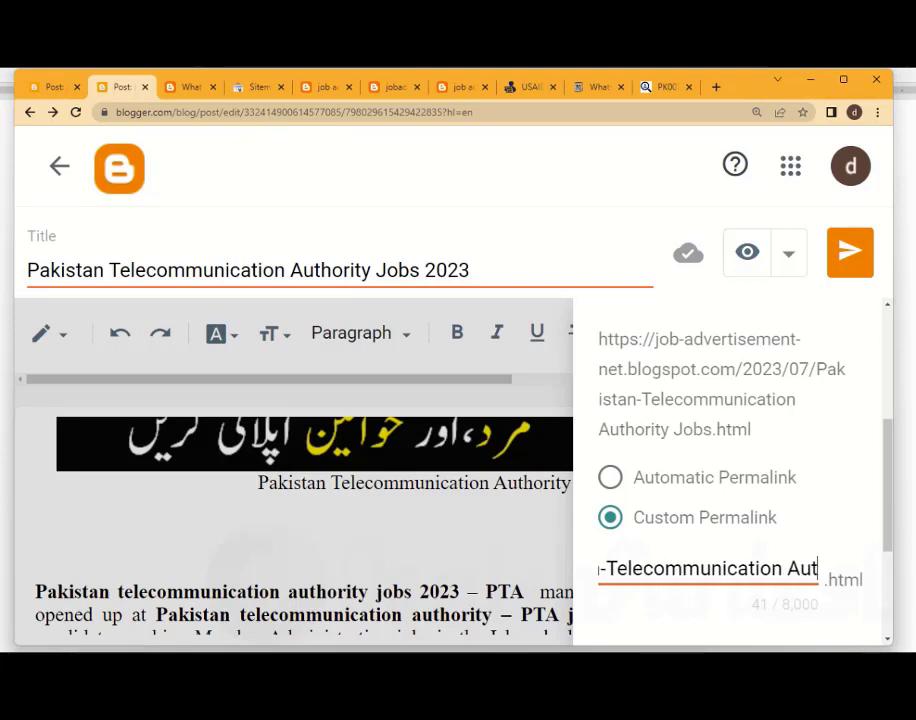
key(Left)
key(Left)
key(Left)
key(BackSpace)
text(-)
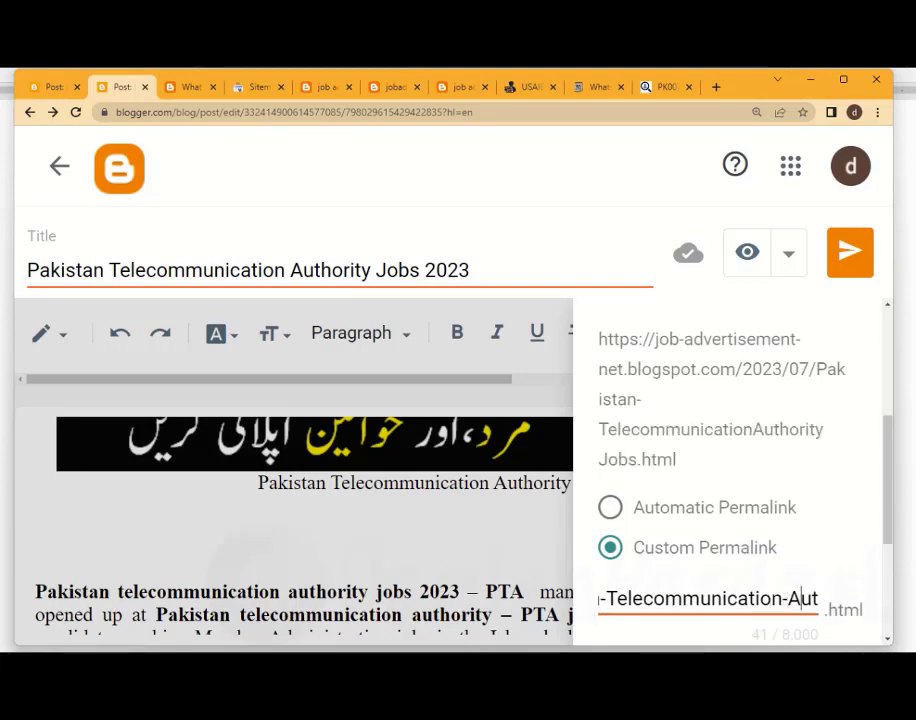
Replace the space between "Authority" and "Jobs" in the custom permalink with a hyphen and check the resulting address
key(Right)
key(Right)
key(Right)
key(Right)
key(Right)
key(Right)
key(Right)
key(Right)
key(Right)
key(Right)
key(Right)
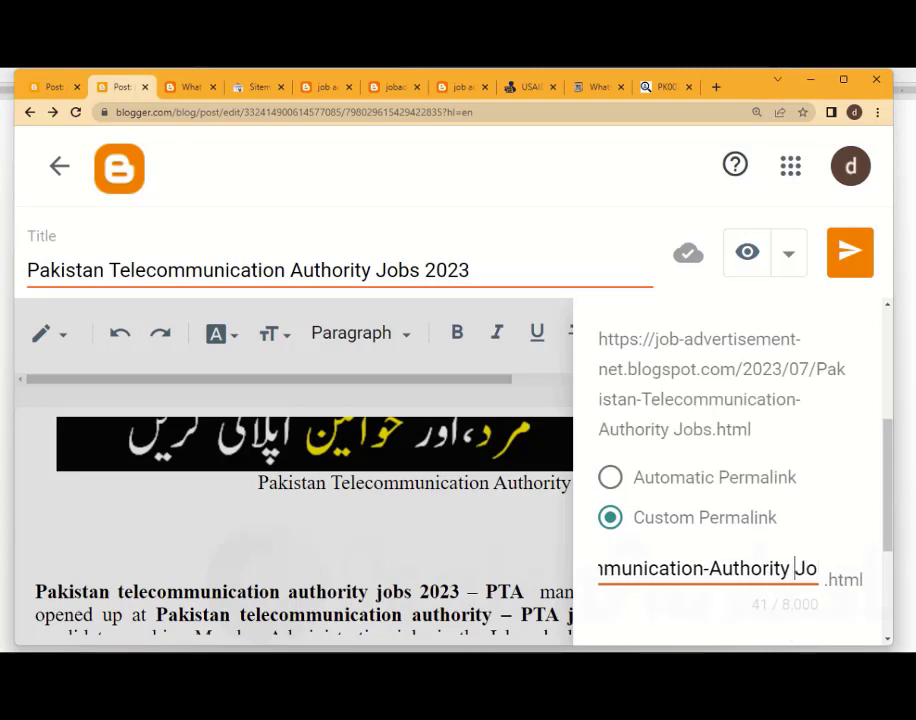
key(BackSpace)
text(-)
key(Right)
key(Right)
key(Right)
key(Right)
key(Left)
key(Left)
key(Left)
key(Left)
key(Left)
key(Left)
key(Left)
key(Left)
key(Left)
key(Left)
key(Left)
key(Left)
key(Left)
key(Left)
key(Left)
key(Left)
key(Left)
key(Left)
key(Left)
key(Left)
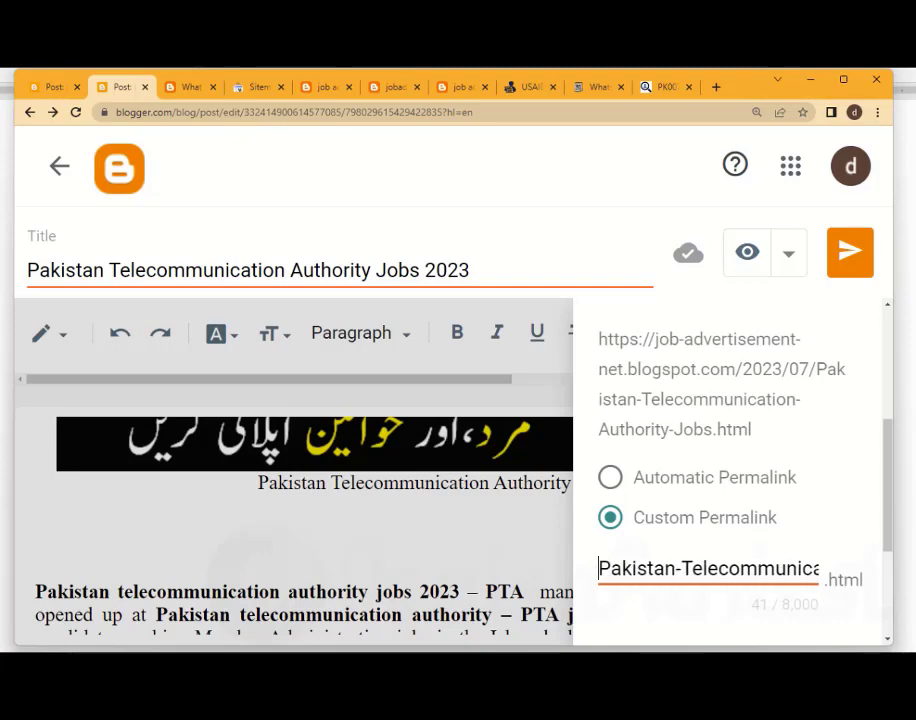
drag(627, 399, 651, 399)
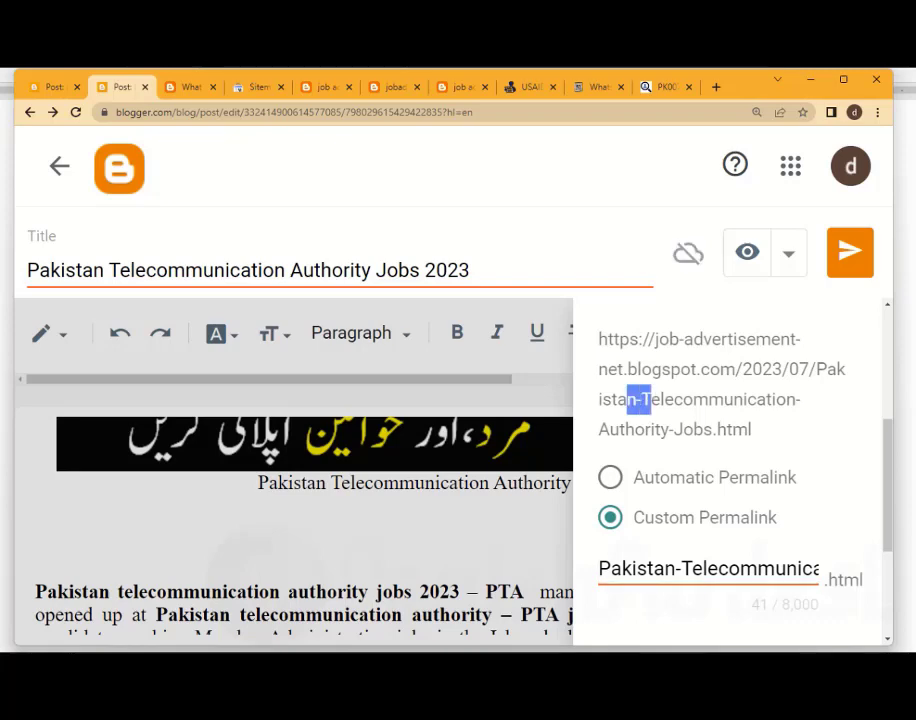
Publish the Pakistan Telecommunication Authority Jobs 2023 post to the blog and confirm
scroll(730, 470, down, 2)
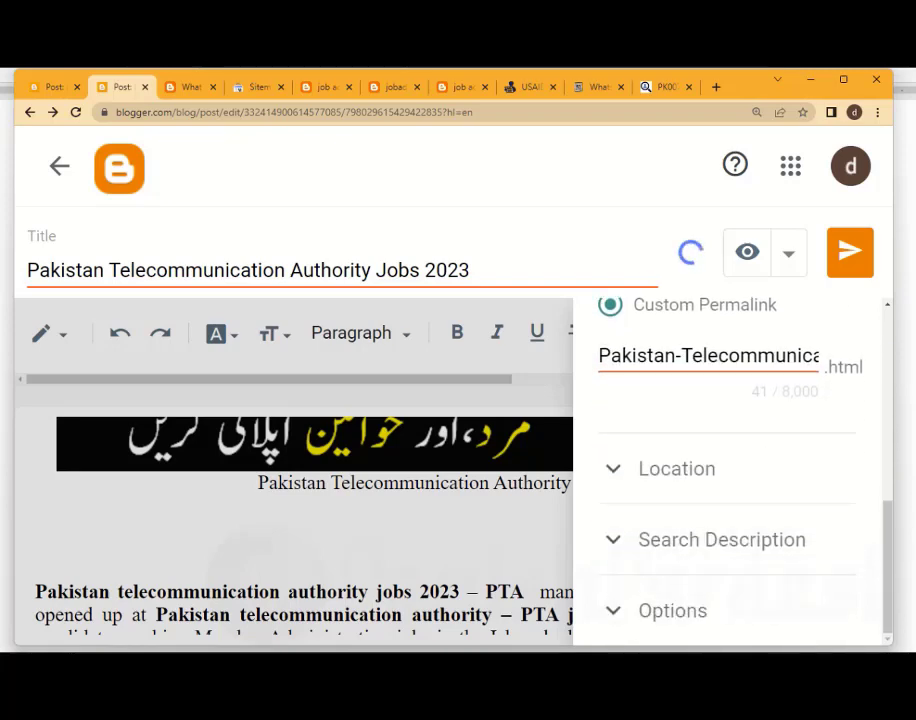
scroll(730, 470, up, 5)
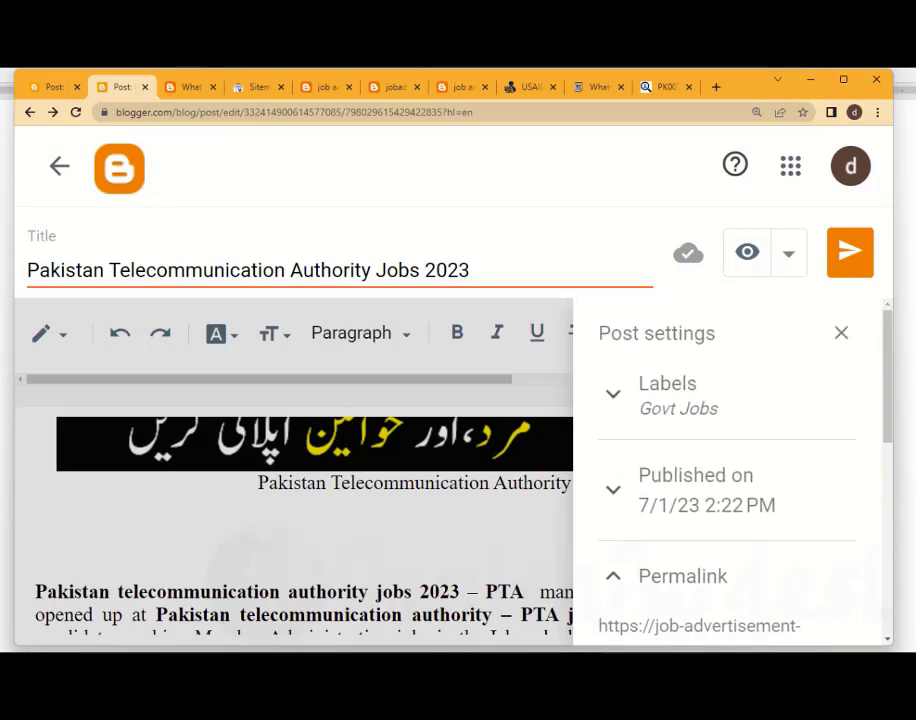
click(850, 252)
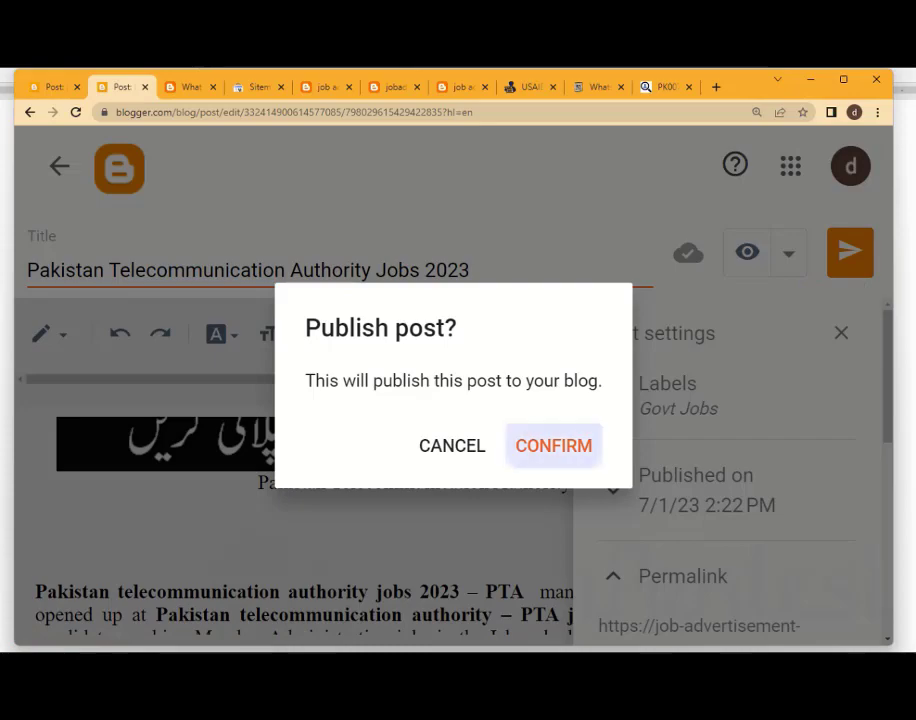
click(553, 446)
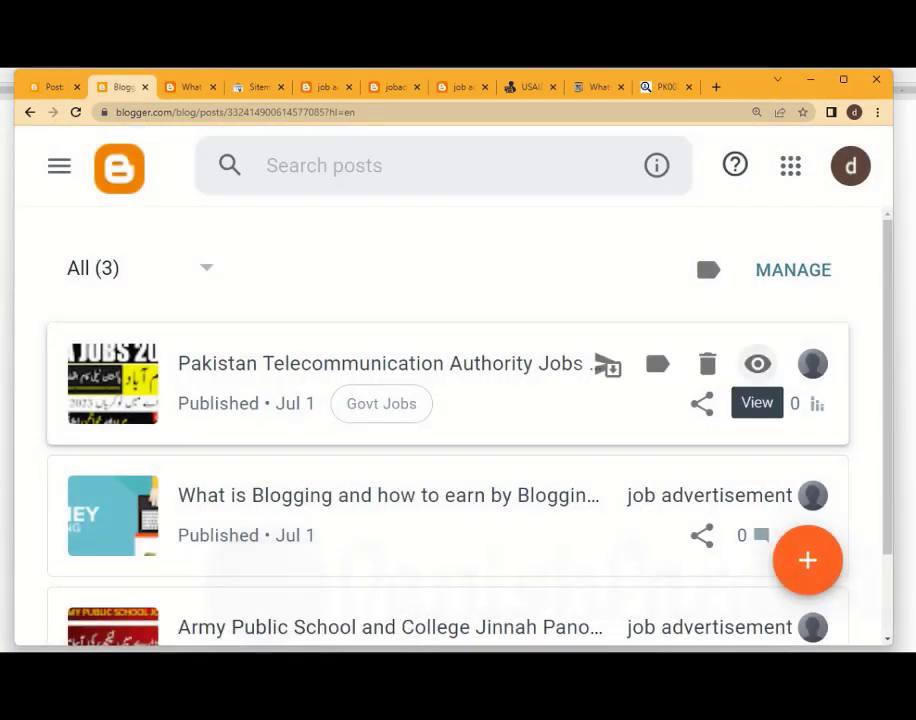
View the published Pakistan Telecommunication Authority Jobs 2023 post on the blog and review its images, job details table, headings and label
click(757, 363)
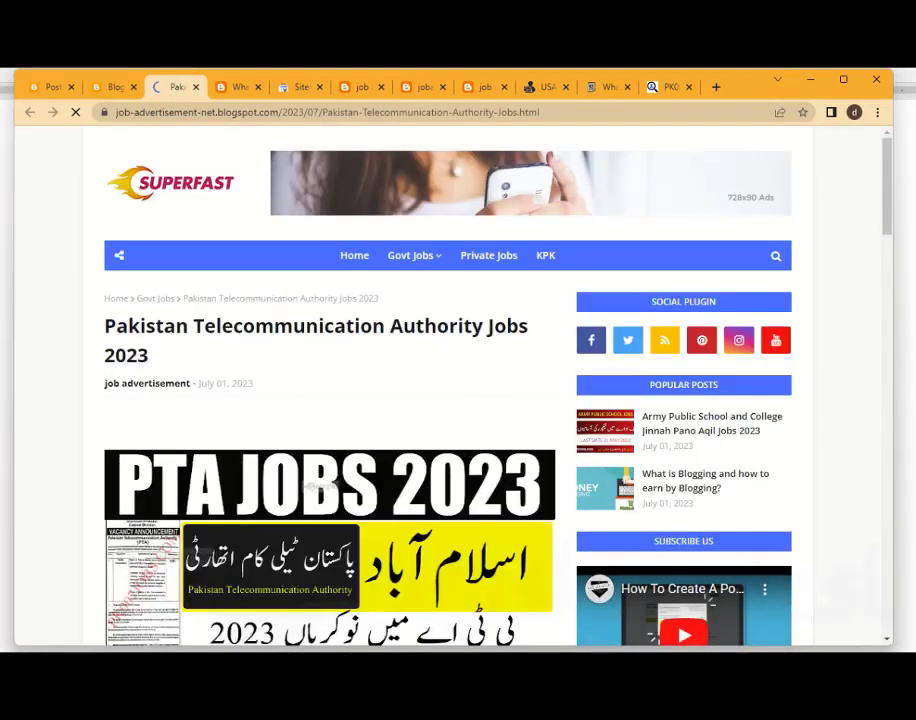
scroll(330, 300, down, 3)
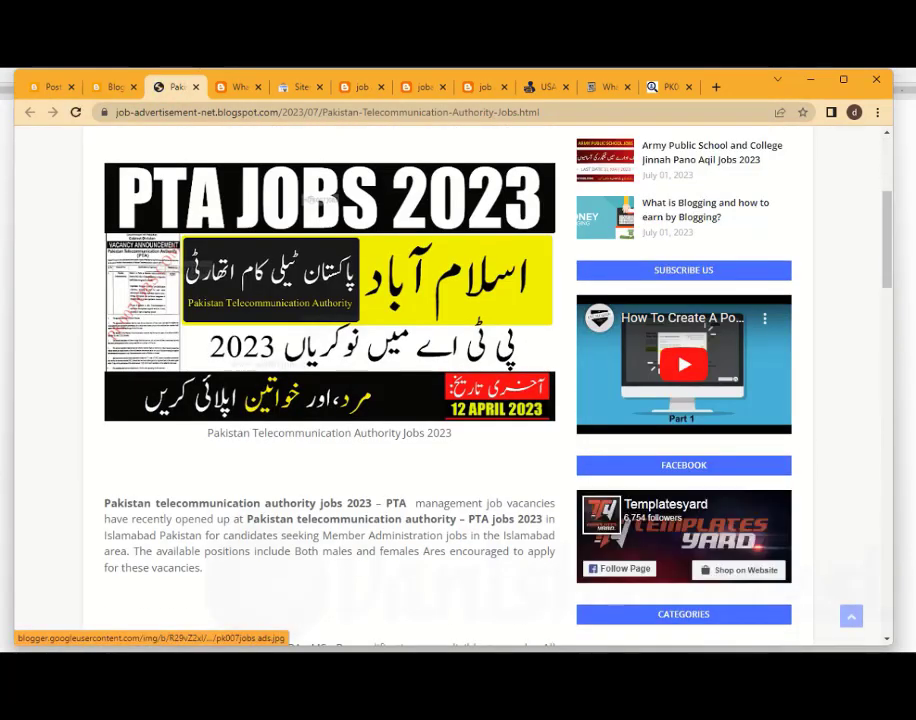
scroll(330, 380, down, 3)
scroll(330, 380, down, 5)
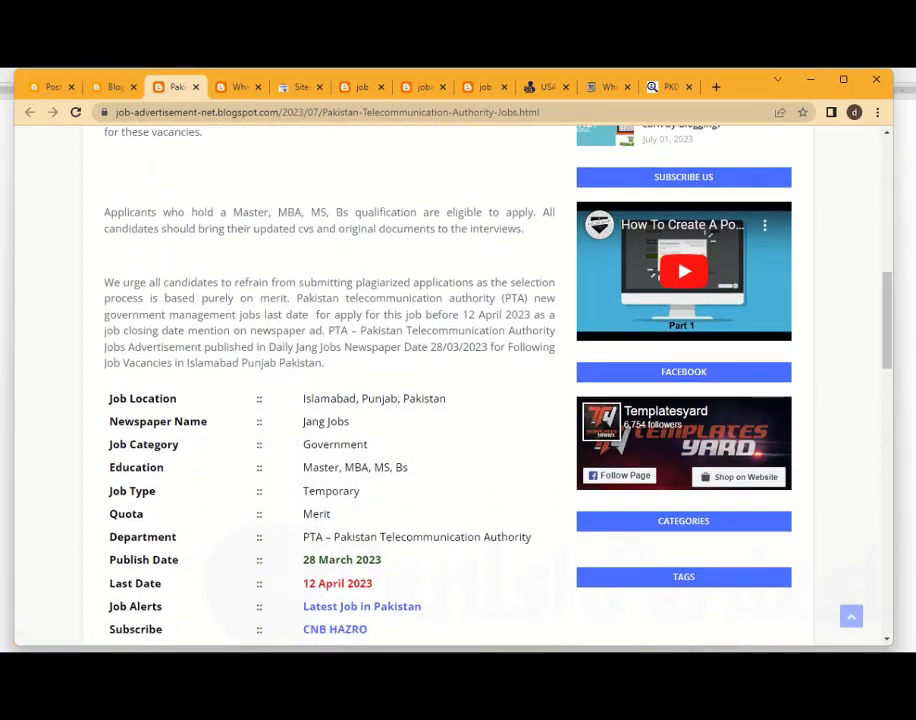
scroll(330, 380, down, 8)
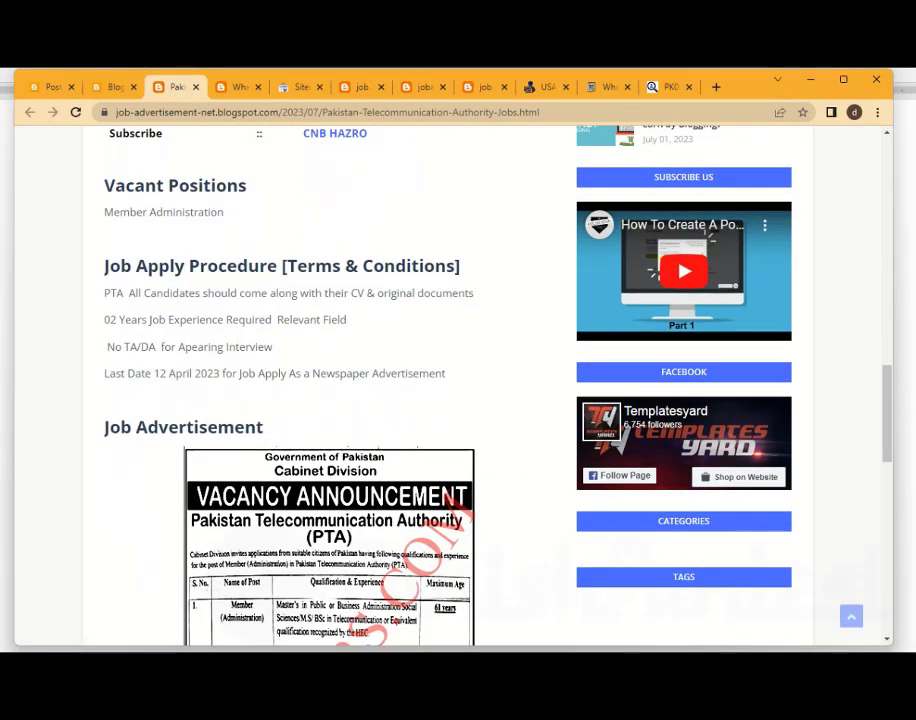
scroll(330, 380, down, 2)
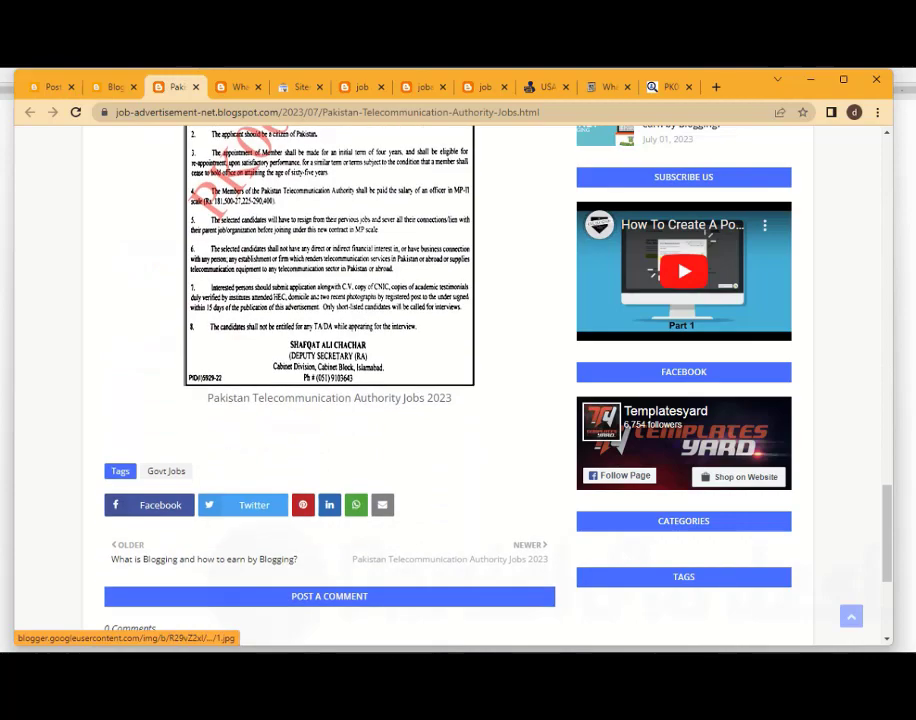
scroll(330, 380, up, 4)
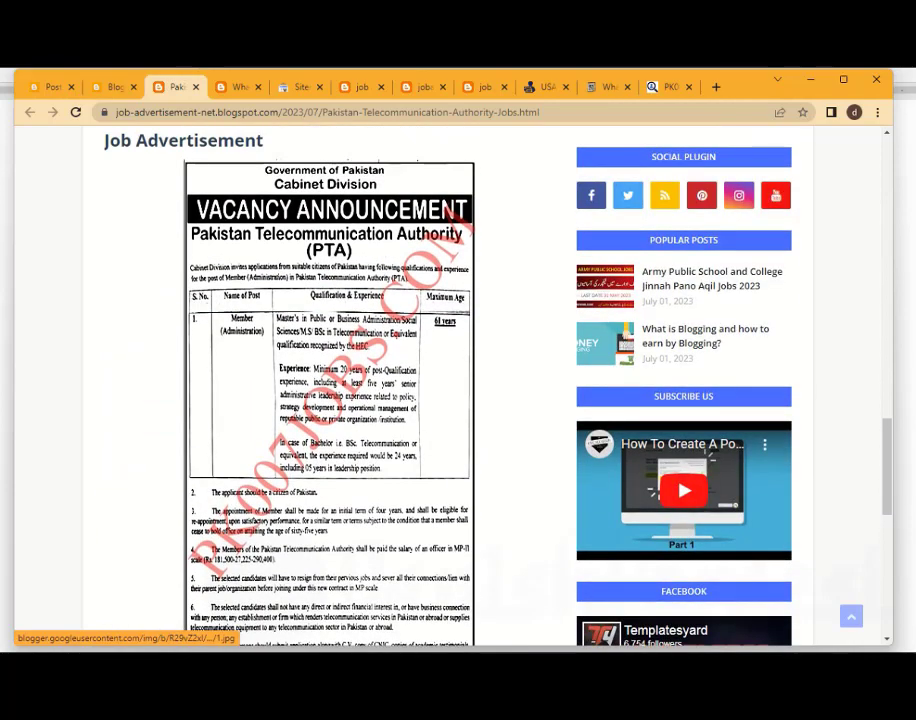
scroll(340, 345, up, 2)
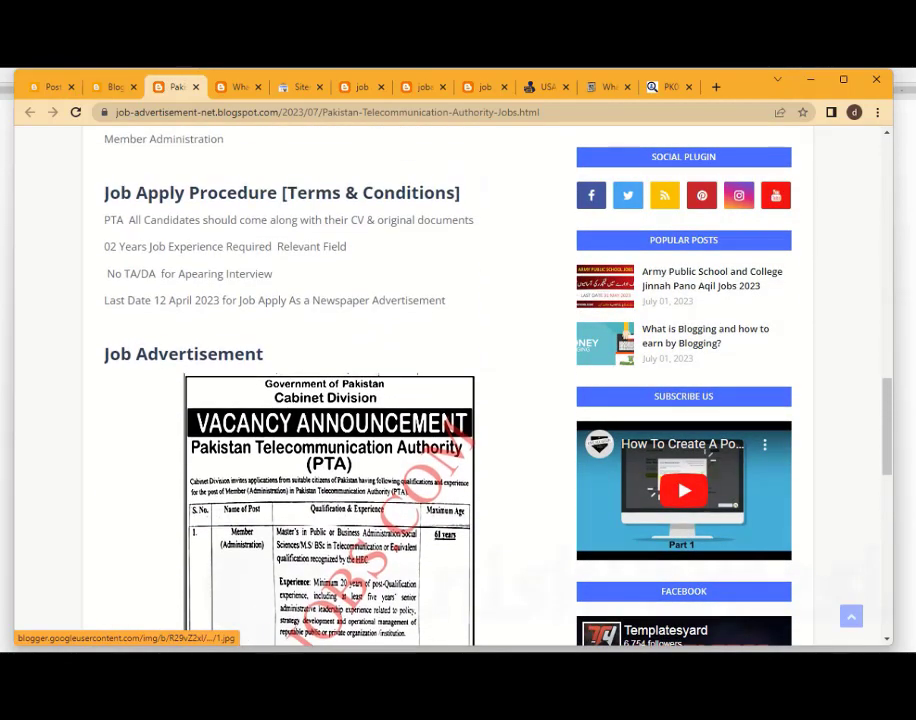
scroll(340, 345, up, 5)
scroll(330, 380, up, 4)
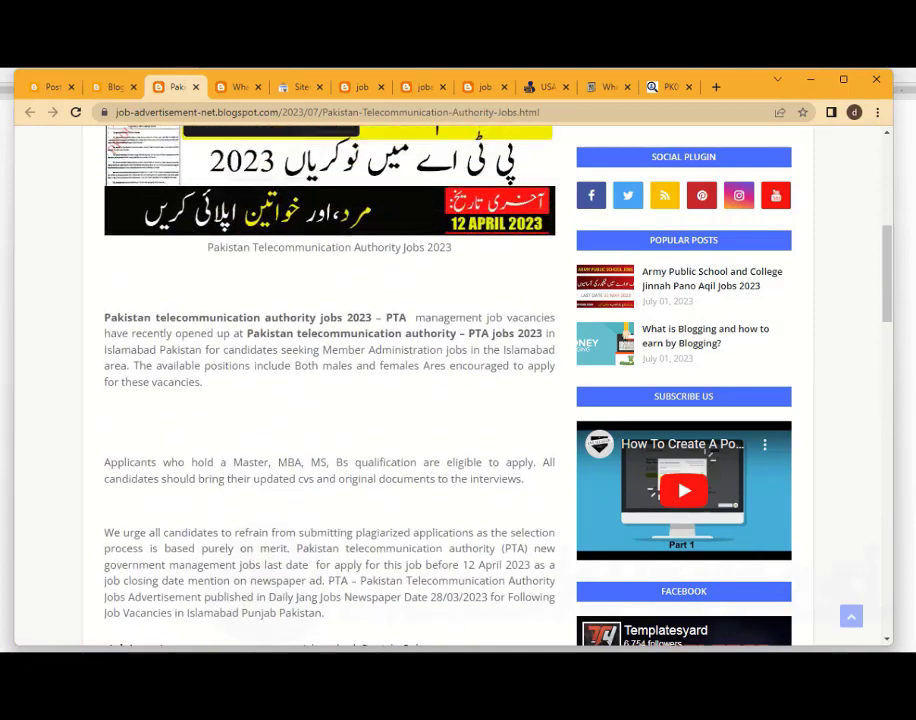
scroll(329, 413, up, 3)
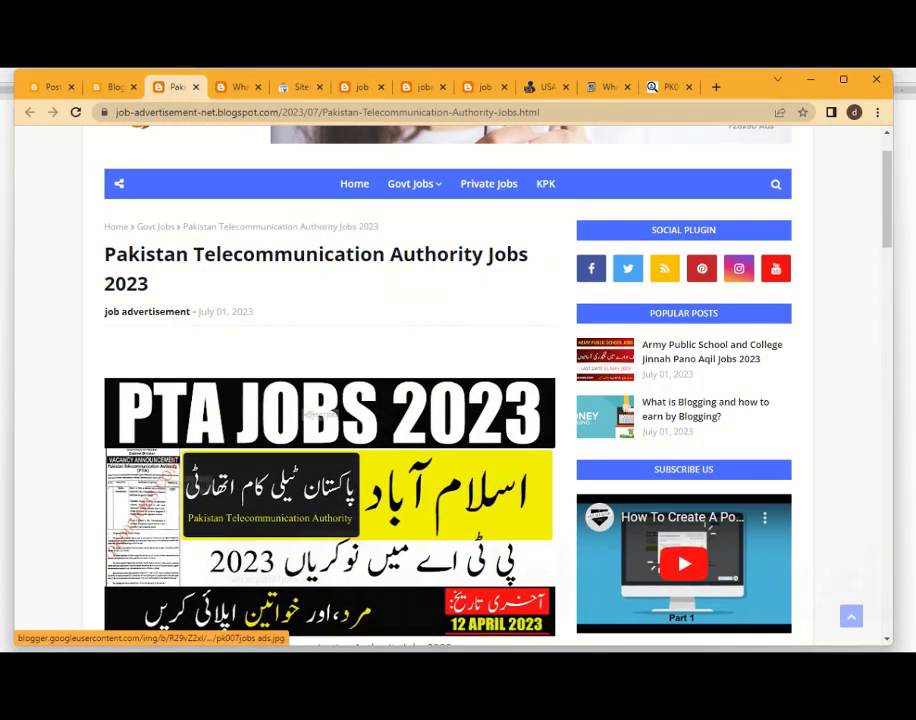